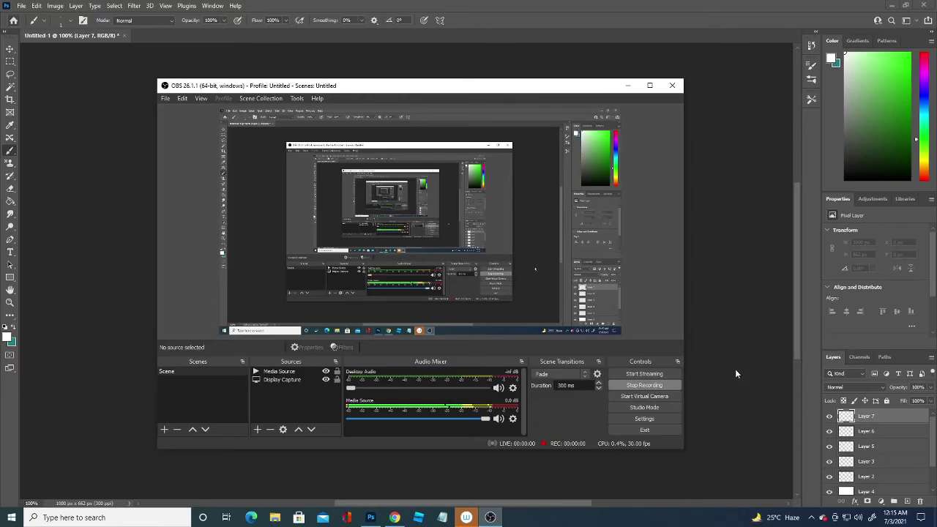
Bring the canvas with the blue symmetry axis forward and set the foreground colour to black (000000).
click(749, 356)
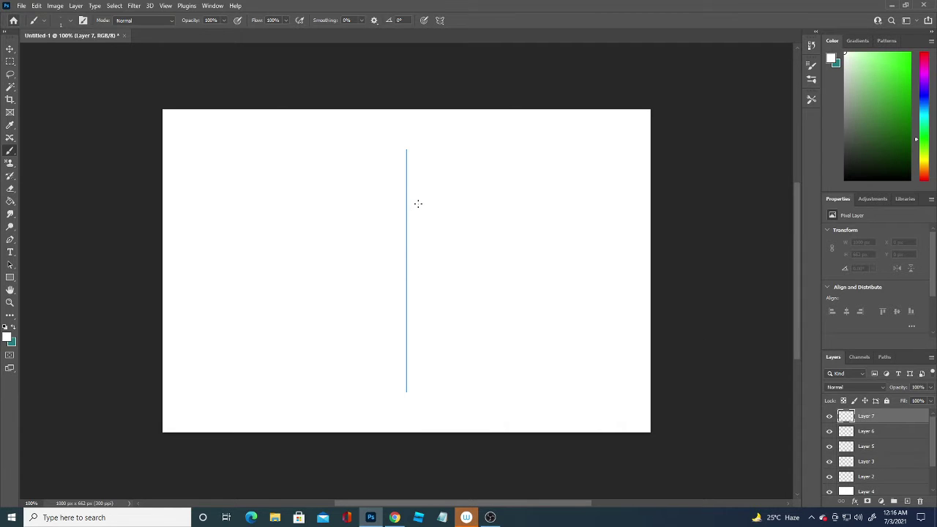
click(7, 337)
drag(80, 458, 30, 481)
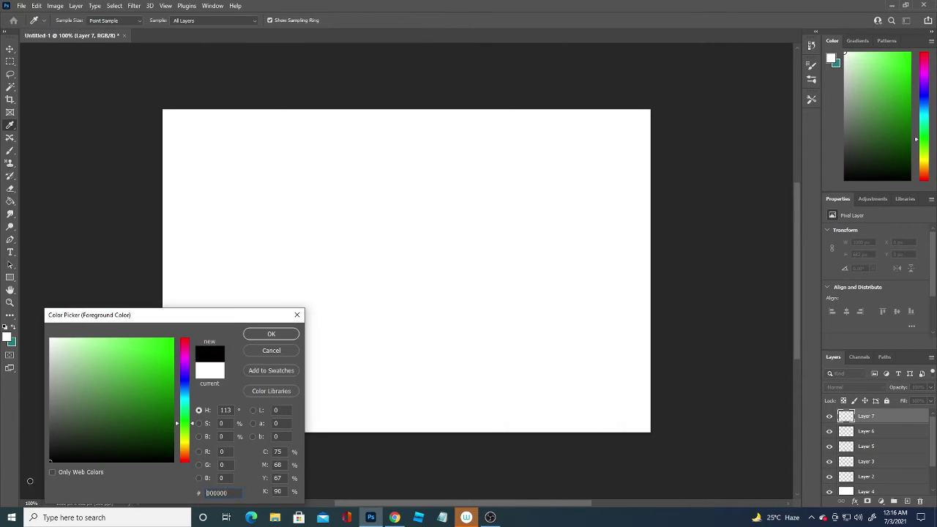
click(271, 334)
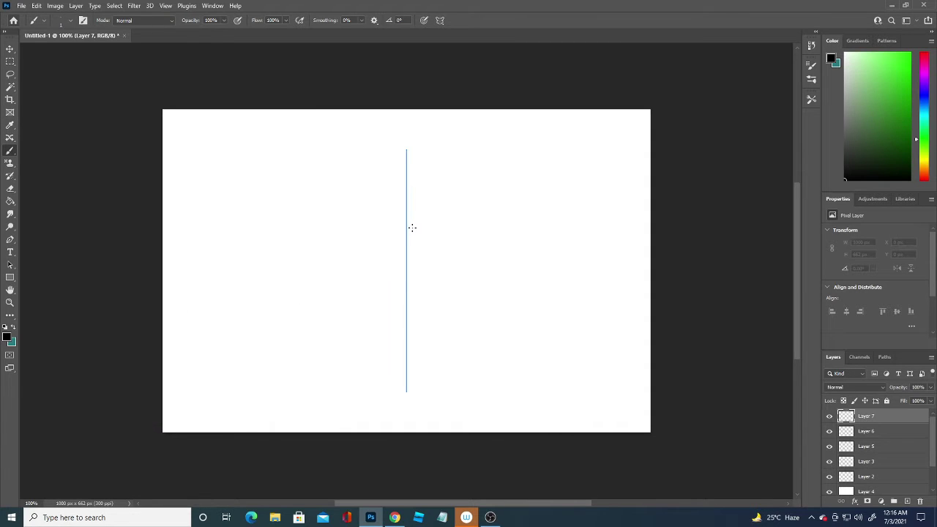
Try several mirrored wavy strokes and arcs around the eyes, undoing each attempt.
drag(411, 228, 434, 222)
key(ctrl+z)
drag(362, 235, 393, 232)
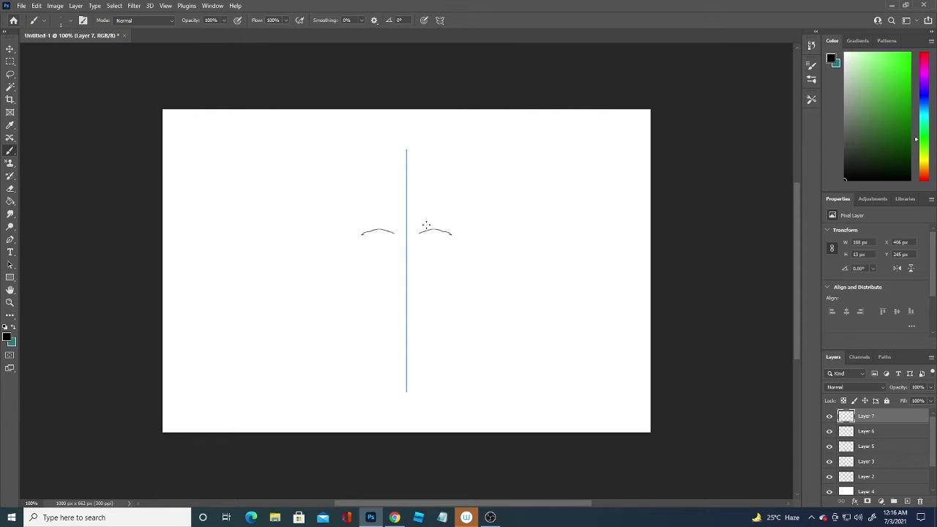
key(ctrl+z)
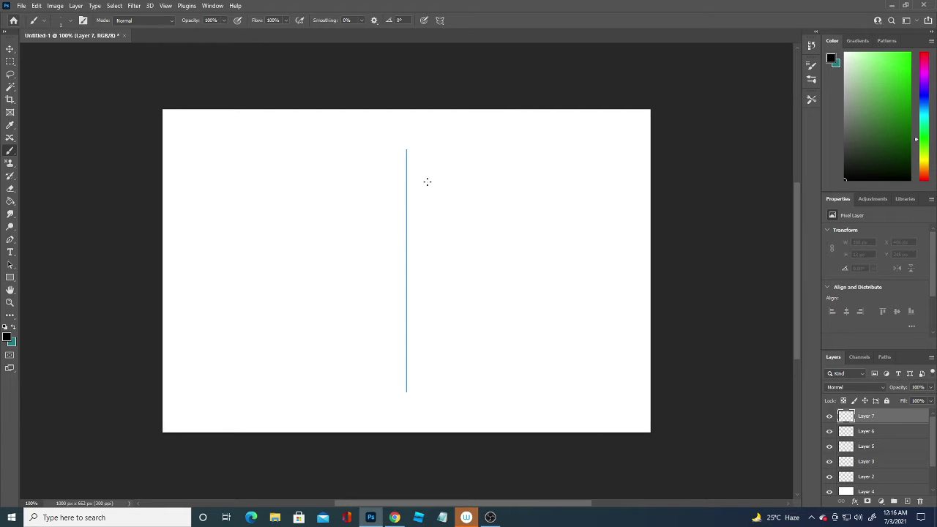
drag(421, 227, 457, 225)
key(ctrl+z)
Draw mirrored upper eyelids, eyebrows, lower lids and the curve of the nose.
drag(421, 225, 467, 222)
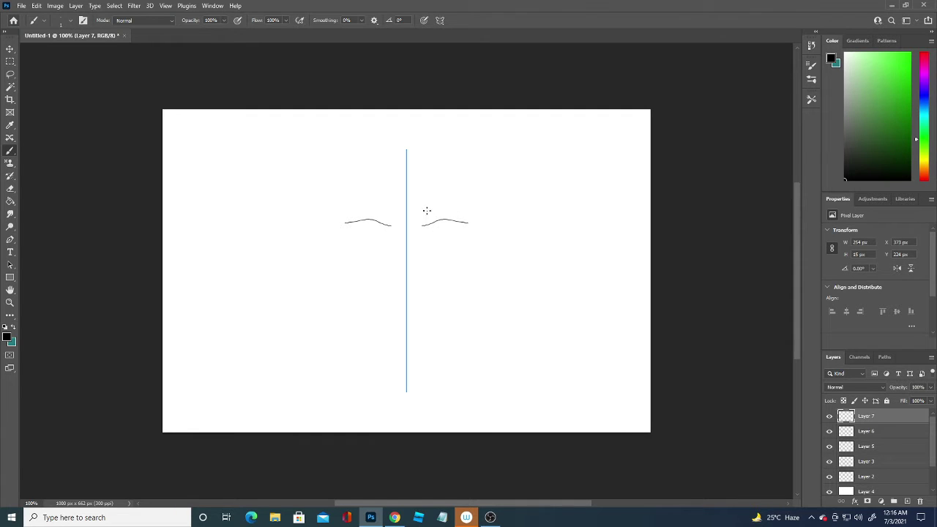
drag(419, 210, 477, 199)
drag(434, 227, 447, 219)
drag(394, 273, 422, 269)
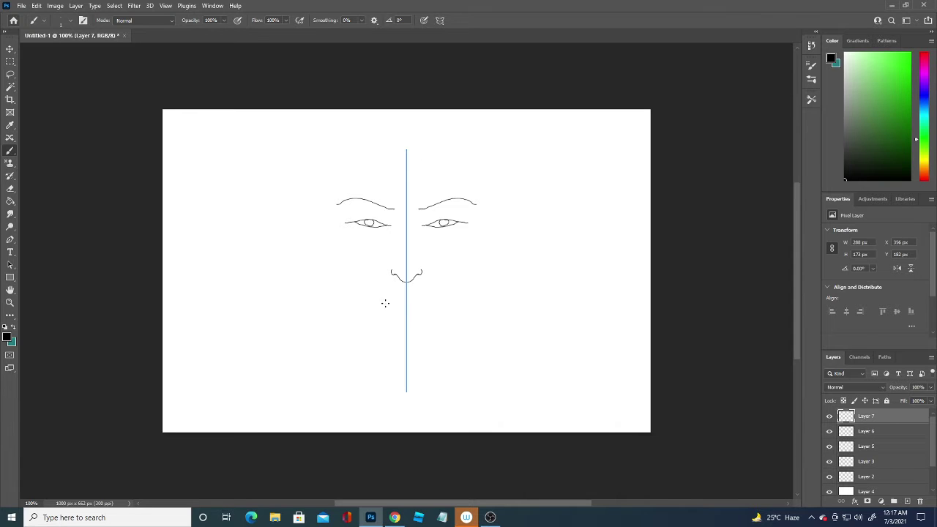
Draw the mirrored lips below the nose and add a fuller eyebrow stroke.
mouse_move(382, 301)
mouse_down()
mouse_move(430, 300)
mouse_move(413, 310)
mouse_up()
key(ctrl+z)
drag(384, 302, 416, 301)
drag(434, 204, 478, 205)
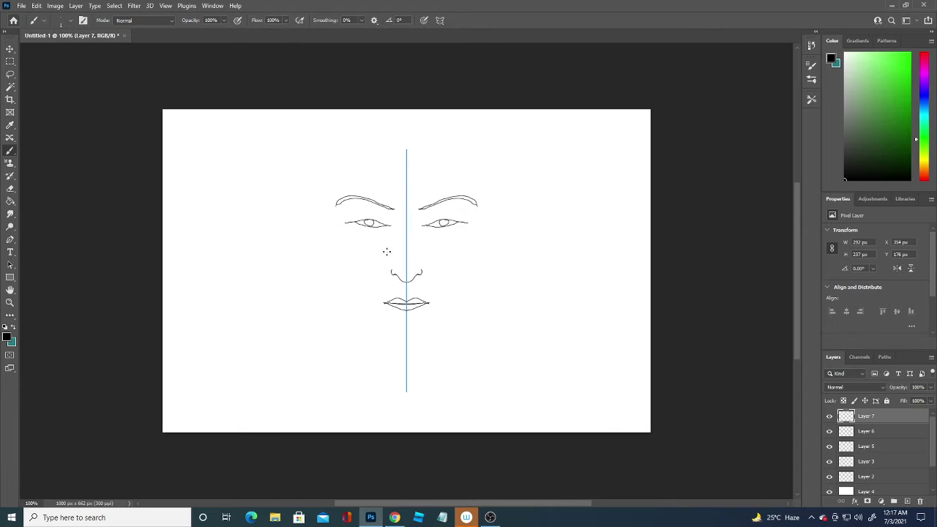
Draw the face outline, mirrored ears and two hairline strands from crown to temples.
mouse_move(320, 184)
mouse_down()
mouse_move(339, 269)
mouse_move(360, 306)
mouse_move(402, 338)
mouse_up()
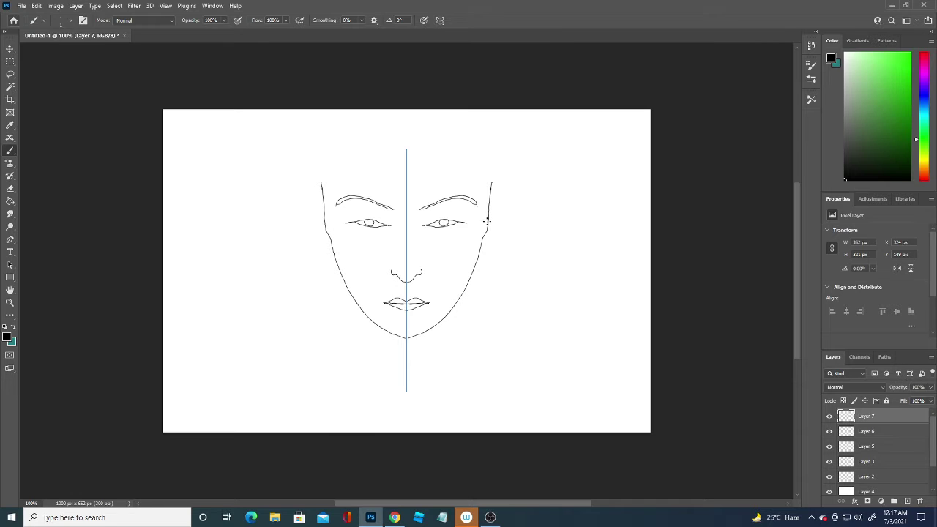
mouse_move(489, 217)
mouse_down()
mouse_move(491, 254)
mouse_move(478, 254)
mouse_up()
drag(429, 150, 492, 192)
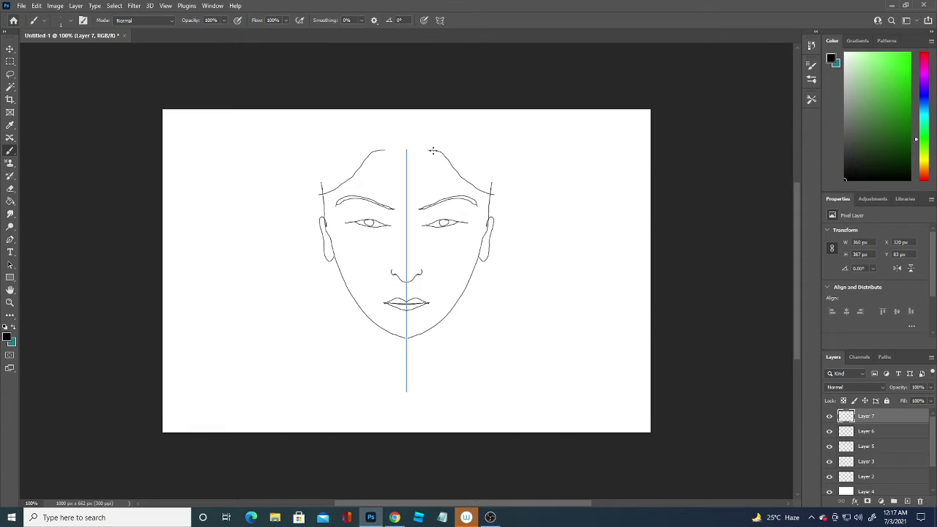
mouse_move(418, 149)
mouse_down()
mouse_move(498, 192)
mouse_move(439, 146)
mouse_move(504, 192)
mouse_move(434, 136)
mouse_move(507, 188)
mouse_up()
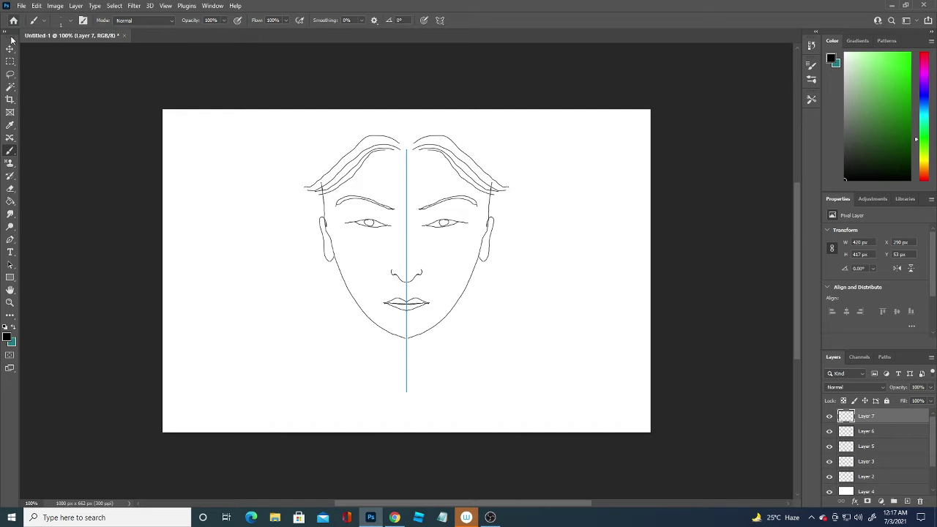
Free Transform the face layer about 60 px lower, to a Y position of 144 px.
click(11, 63)
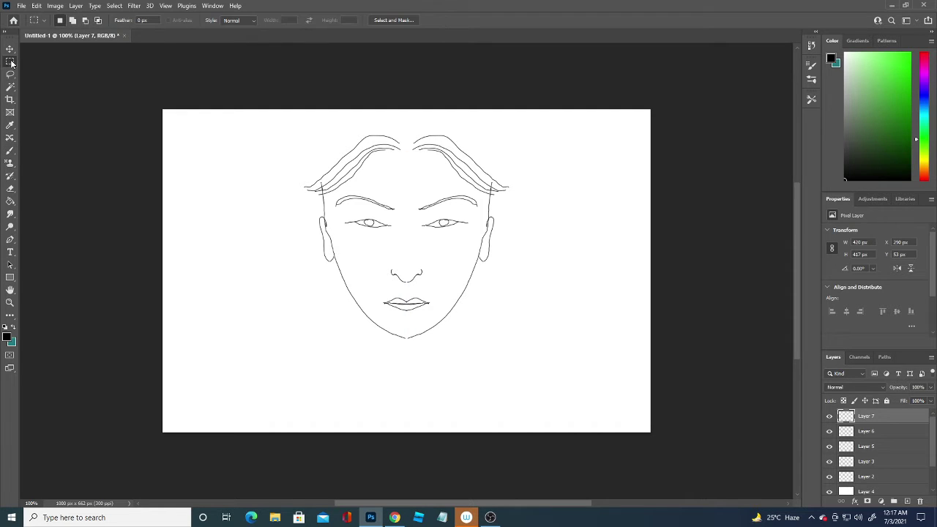
right_click(434, 261)
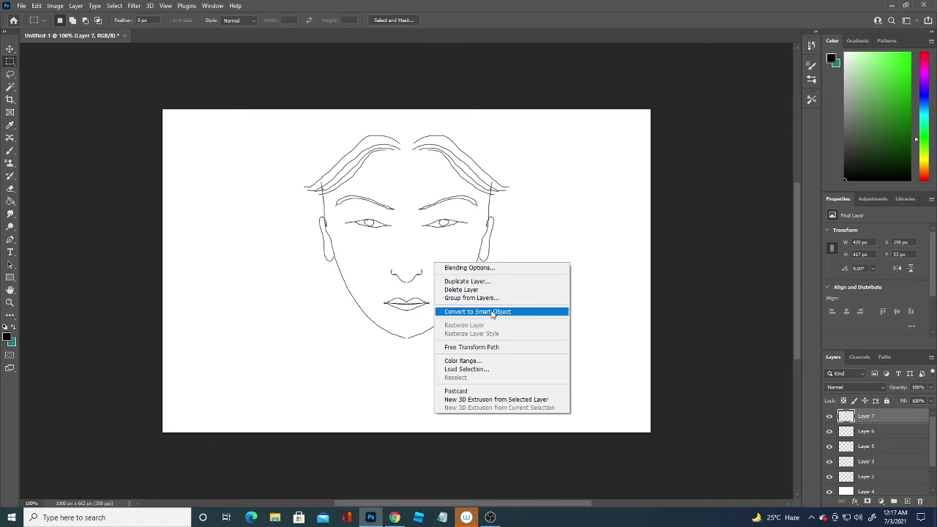
click(484, 347)
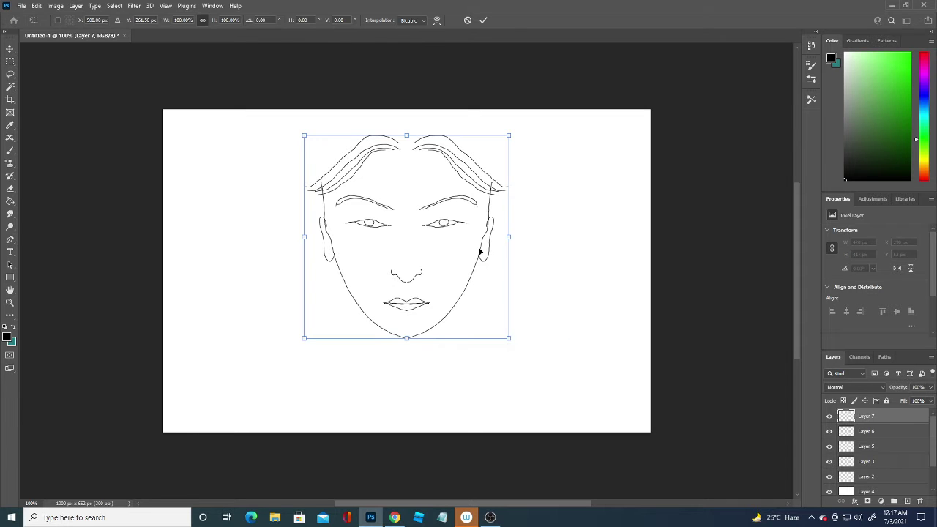
drag(480, 252, 475, 291)
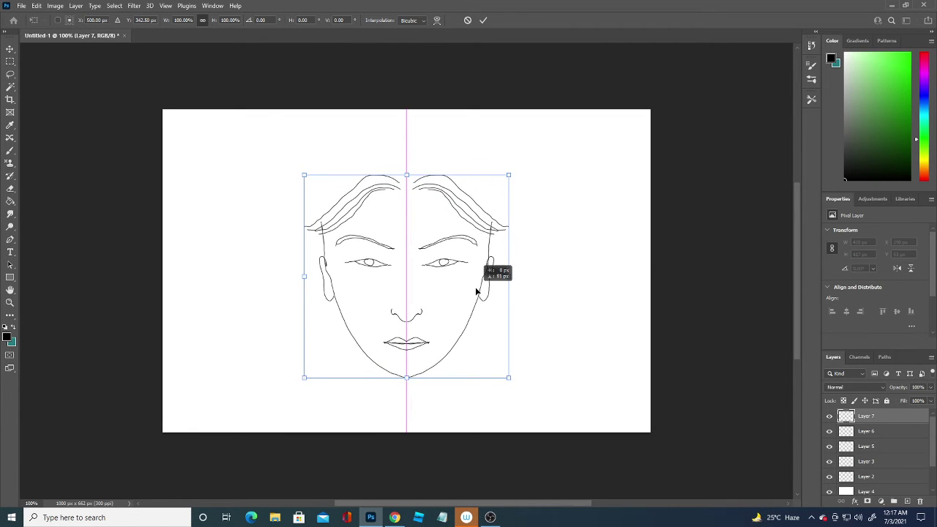
drag(475, 291, 476, 296)
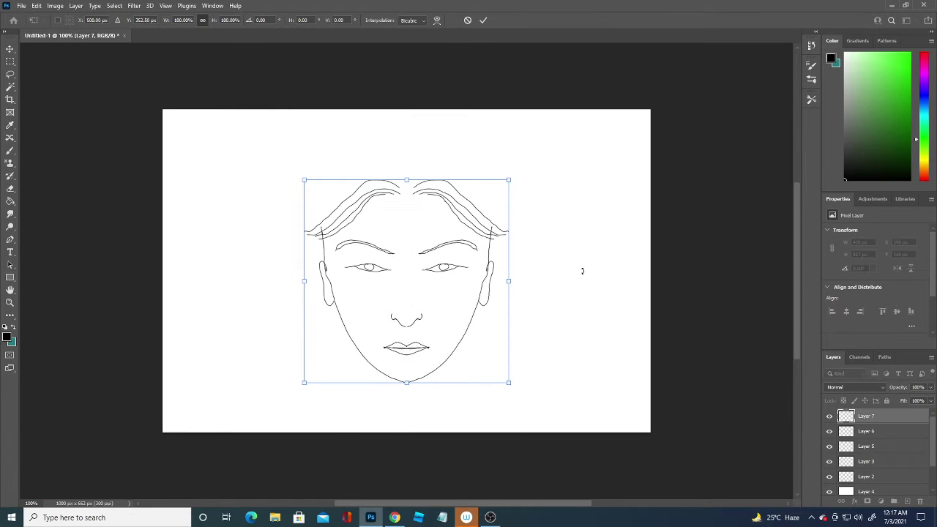
key(Return)
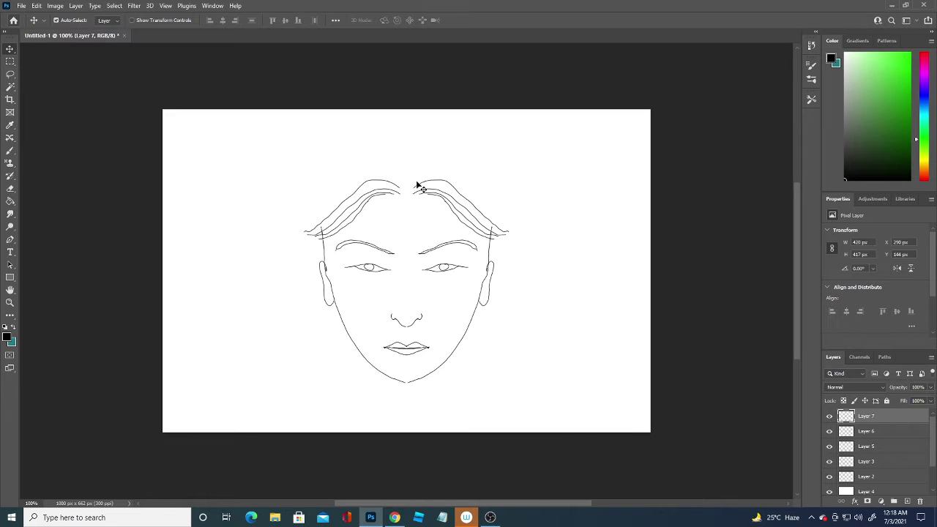
Paint several mirrored hair strands arching from the parting over the crown.
click(11, 152)
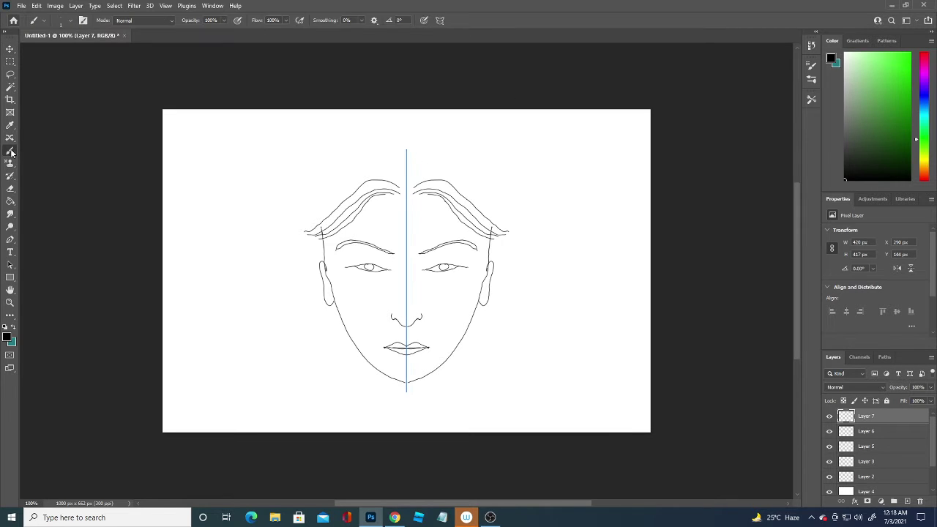
drag(412, 184, 479, 204)
right_click(499, 213)
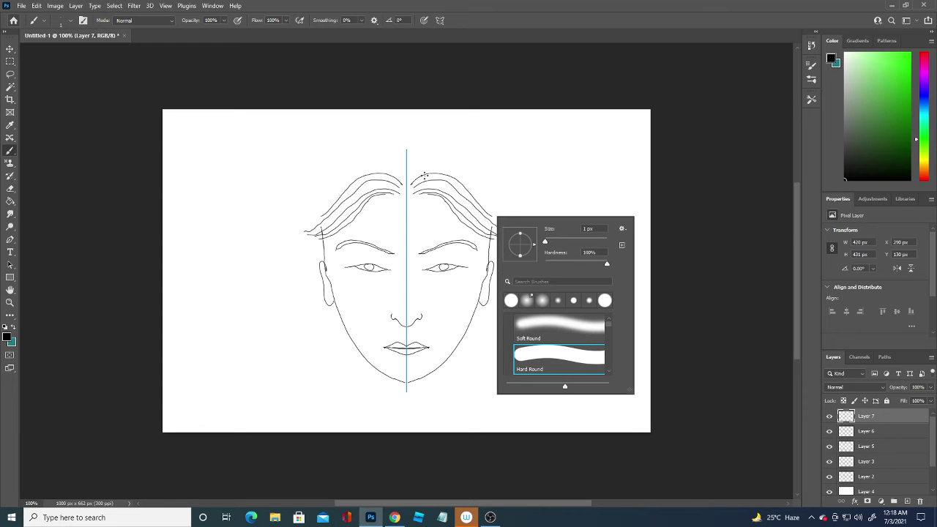
click(412, 177)
mouse_move(412, 175)
mouse_down()
mouse_move(510, 216)
mouse_move(515, 228)
mouse_up()
drag(409, 156, 523, 213)
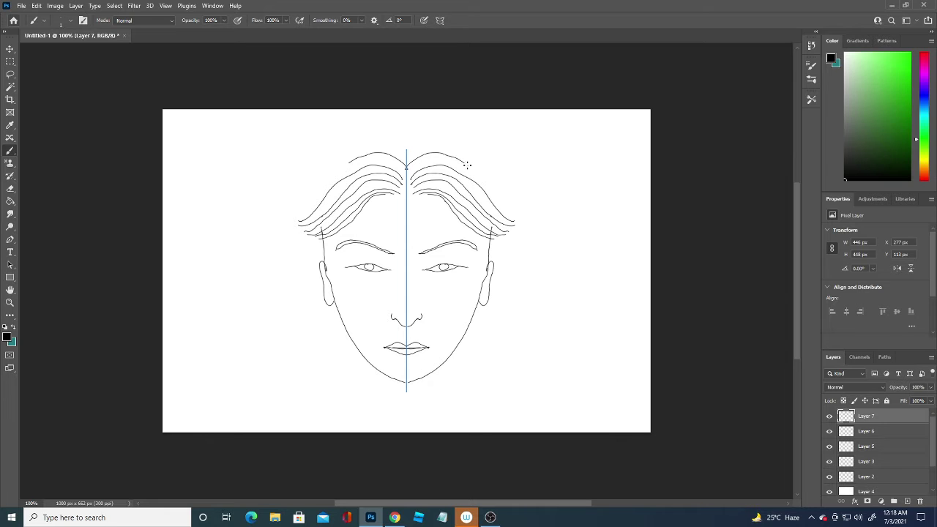
mouse_move(410, 157)
mouse_down()
mouse_move(513, 202)
mouse_move(491, 257)
mouse_up()
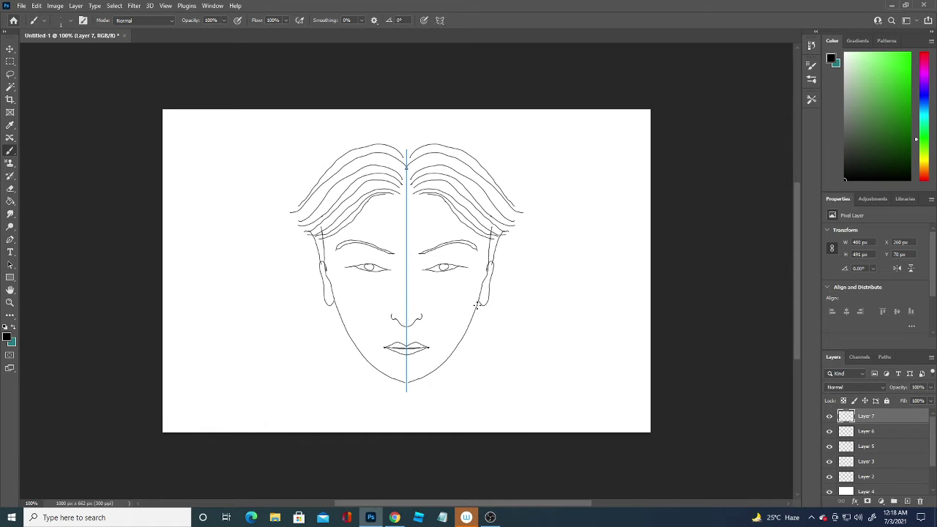
Draw mirrored neck lines below the jaw, redoing them until they fit.
drag(476, 305, 468, 397)
key(ctrl+z)
drag(469, 324, 477, 386)
key(ctrl+z)
drag(470, 328, 468, 389)
key(ctrl+z)
drag(358, 351, 360, 401)
Add outer hair strands sweeping from the parting out over the ears.
drag(302, 199, 332, 236)
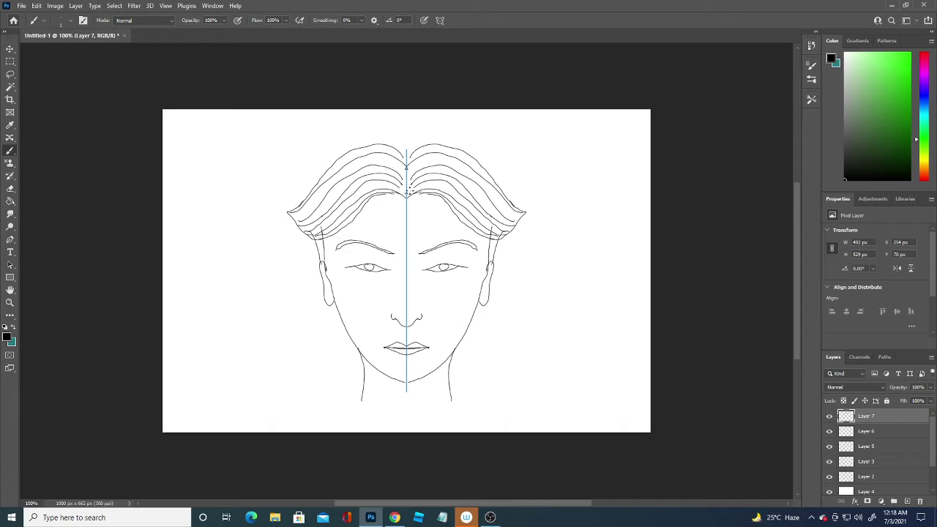
mouse_move(410, 180)
mouse_down()
mouse_move(418, 170)
mouse_move(502, 203)
mouse_up()
drag(425, 148, 503, 199)
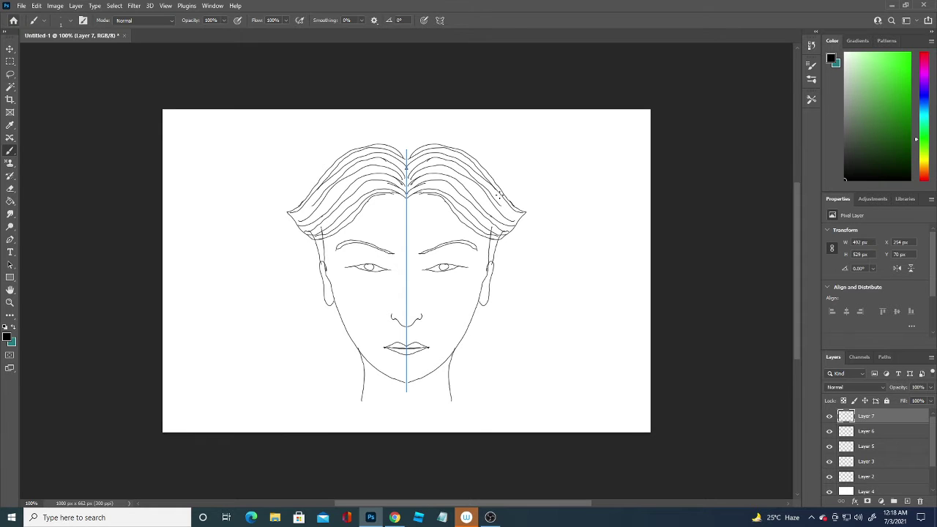
drag(428, 186, 510, 227)
drag(447, 170, 523, 208)
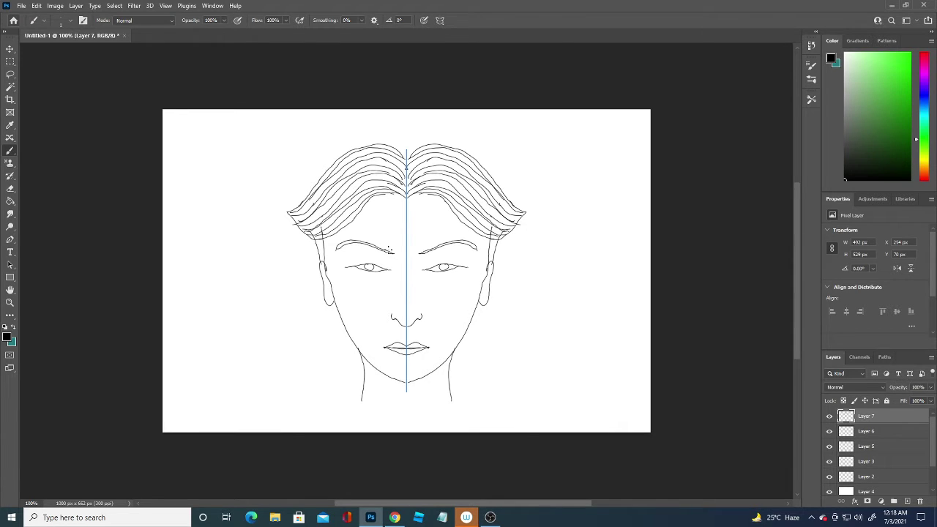
Thicken the eyebrow ends and add short mirrored strands at both temples beside the ears.
mouse_move(429, 248)
mouse_down()
mouse_move(420, 253)
mouse_move(473, 246)
mouse_up()
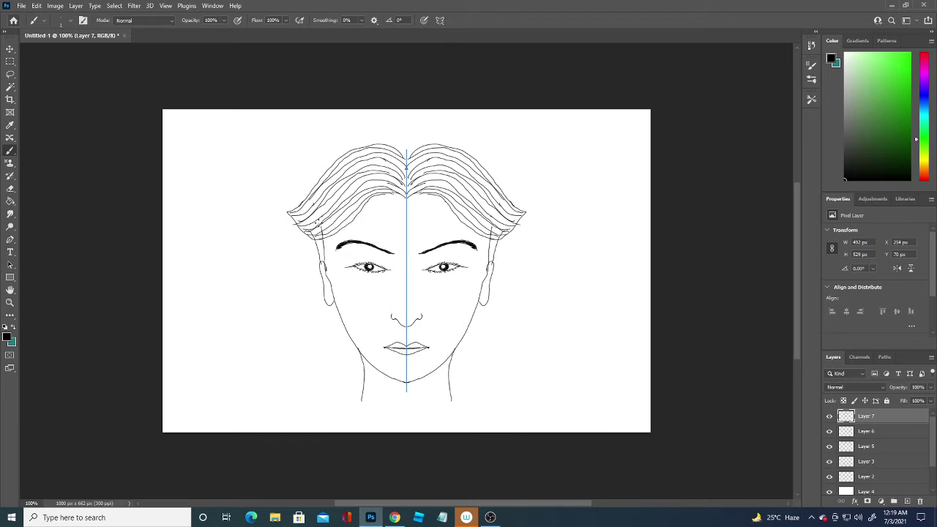
drag(316, 239, 322, 257)
drag(491, 240, 489, 262)
Draw mirrored shoulder lines out to the canvas edge and collarbone lines.
drag(451, 399, 491, 414)
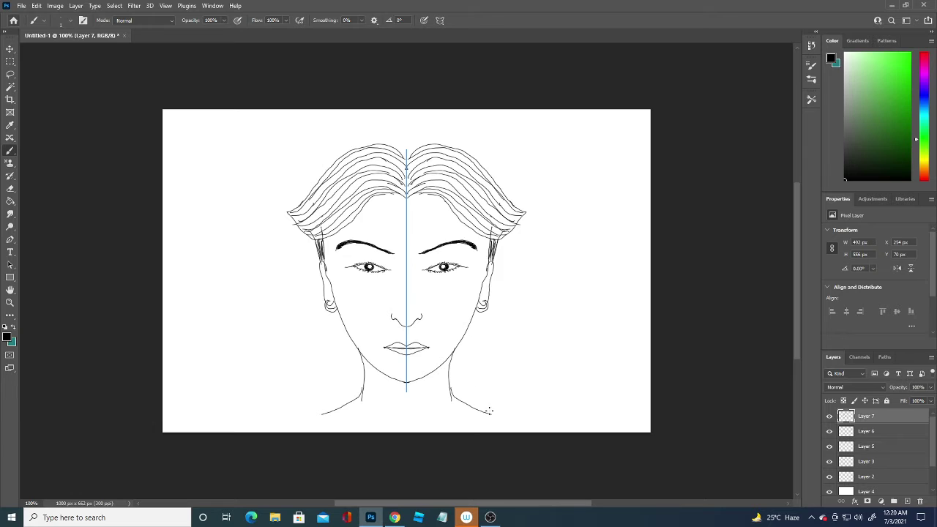
drag(520, 418, 543, 437)
drag(322, 414, 348, 432)
Add nine more mirrored hair strands sweeping from the parting toward the temples.
mouse_move(409, 198)
mouse_down()
mouse_move(436, 192)
mouse_move(495, 233)
mouse_up()
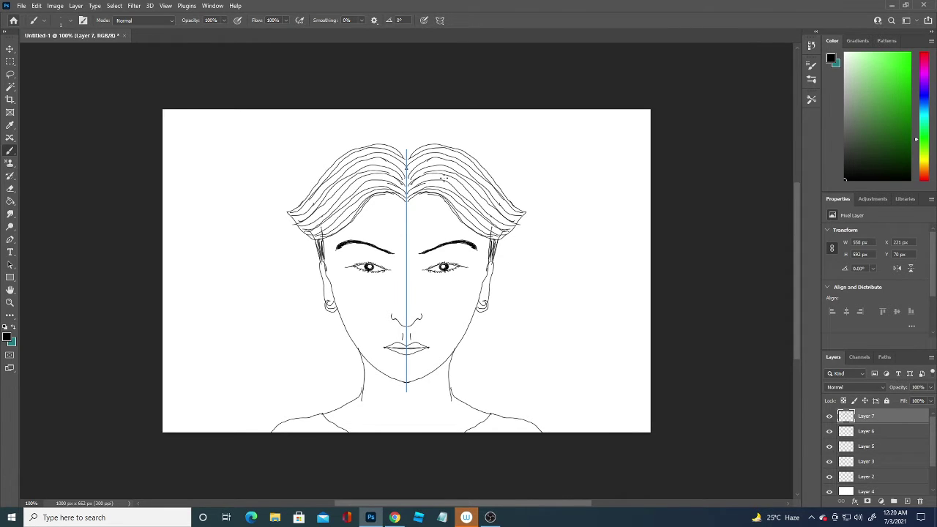
mouse_move(408, 193)
mouse_down()
mouse_move(439, 184)
mouse_move(486, 231)
mouse_up()
mouse_move(408, 188)
mouse_down()
mouse_move(429, 181)
mouse_move(466, 194)
mouse_move(496, 224)
mouse_up()
mouse_move(408, 184)
mouse_down()
mouse_move(451, 180)
mouse_move(505, 224)
mouse_move(446, 169)
mouse_move(514, 226)
mouse_move(419, 172)
mouse_move(514, 221)
mouse_up()
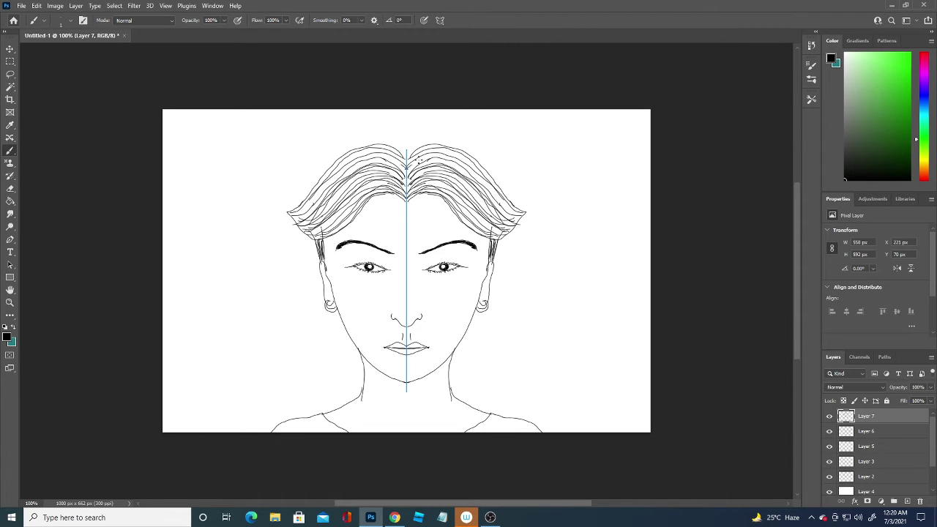
mouse_move(420, 158)
mouse_down()
mouse_move(476, 180)
mouse_move(509, 214)
mouse_up()
mouse_move(409, 161)
mouse_down()
mouse_move(460, 155)
mouse_move(510, 202)
mouse_up()
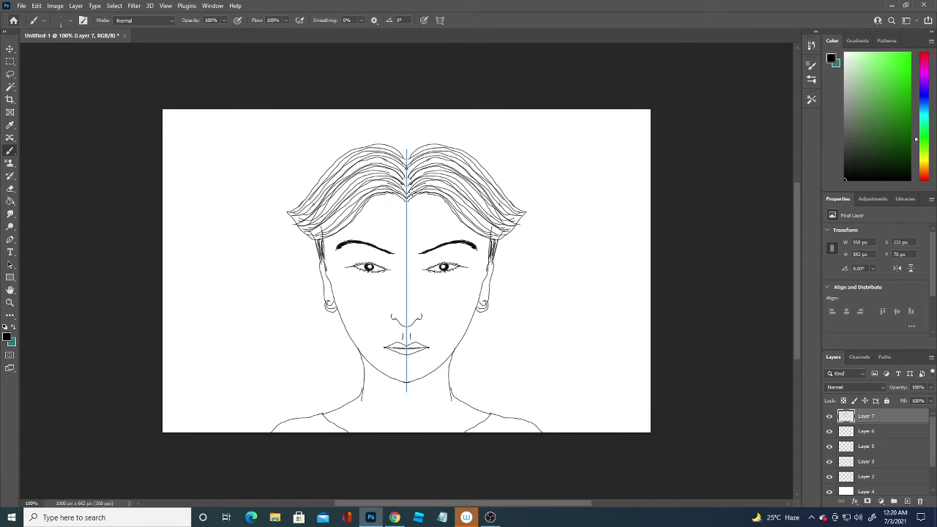
mouse_move(408, 191)
mouse_down()
mouse_move(443, 190)
mouse_move(483, 222)
mouse_up()
mouse_move(411, 183)
mouse_down()
mouse_move(502, 232)
mouse_move(445, 183)
mouse_move(509, 221)
mouse_up()
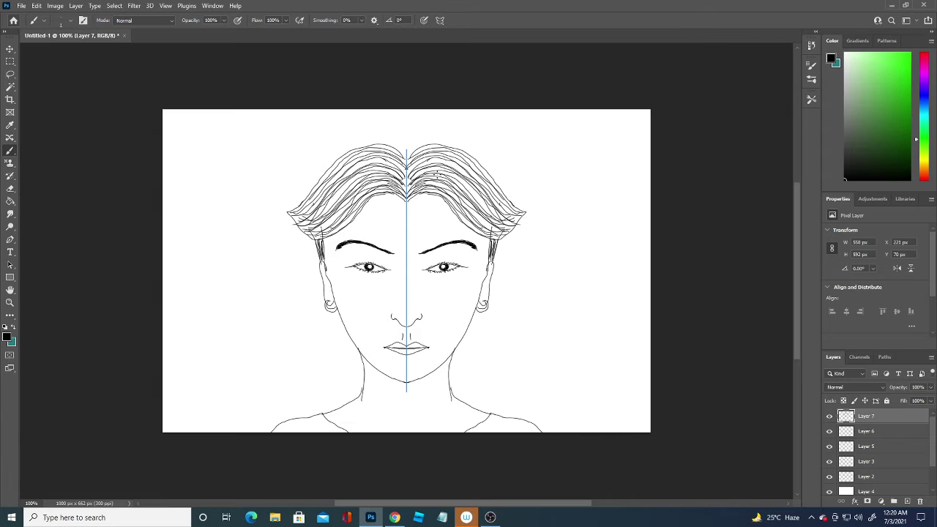
drag(422, 169, 510, 219)
Switch to Layer 6 and open the tool presets and brush settings.
click(892, 432)
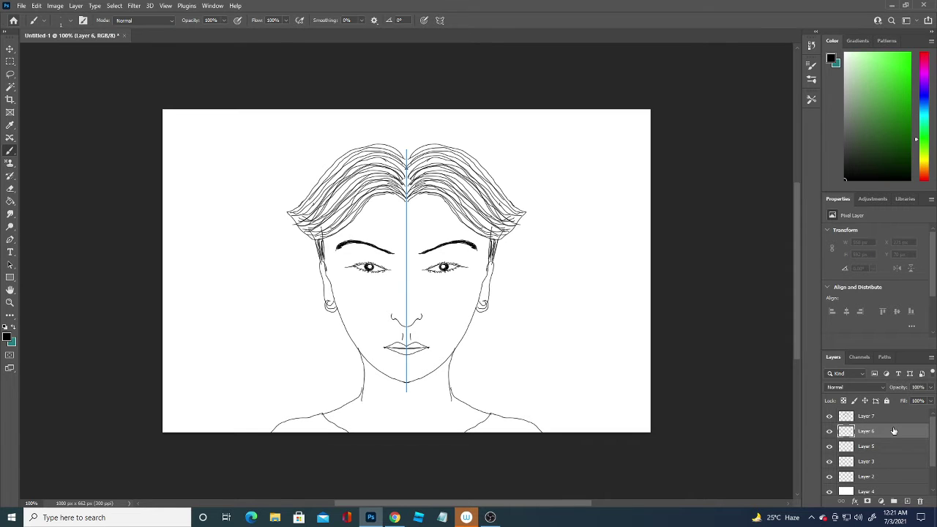
click(44, 21)
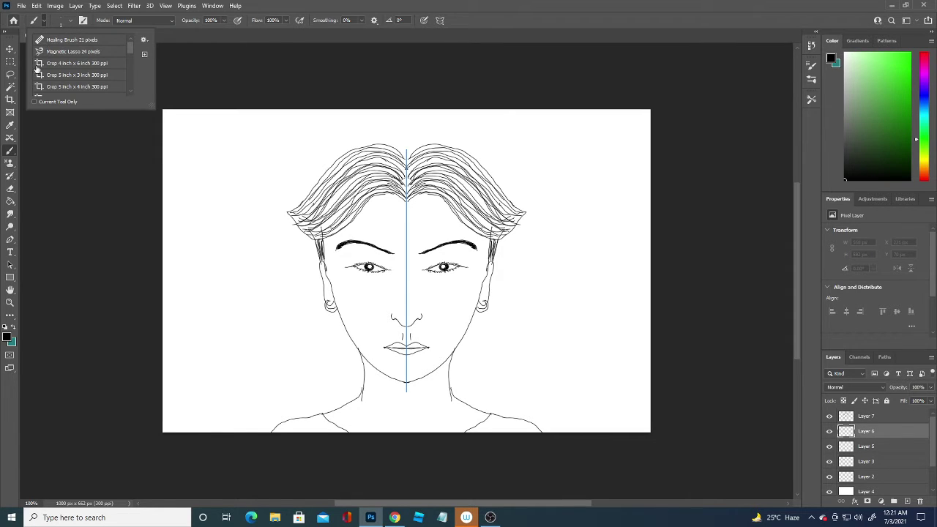
click(12, 145)
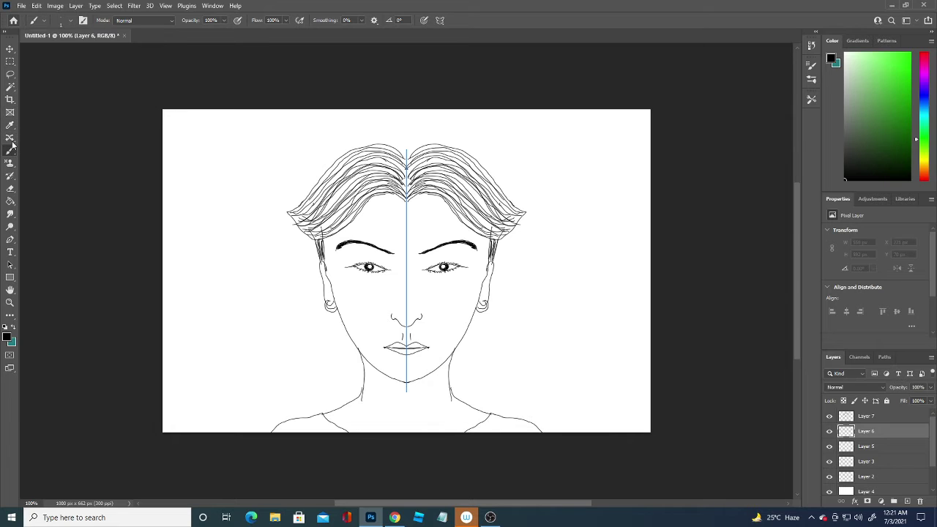
click(44, 22)
click(44, 22)
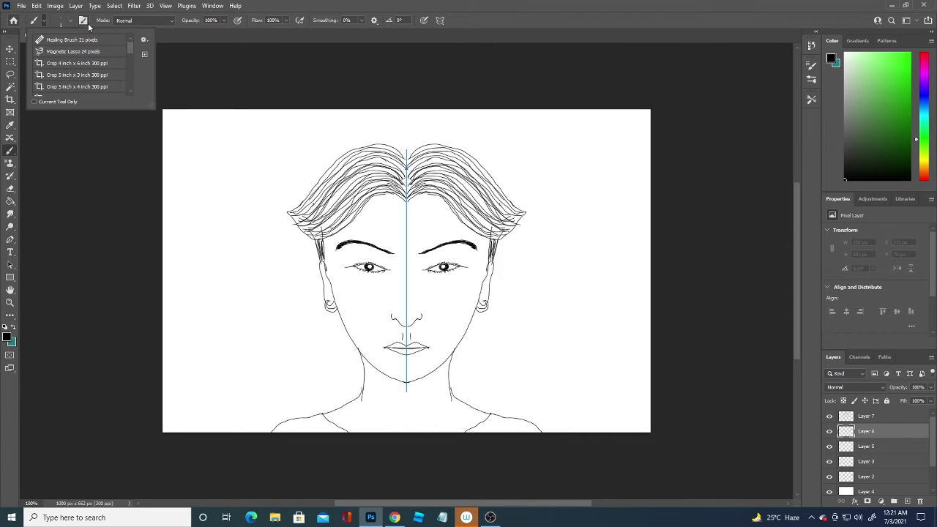
click(71, 21)
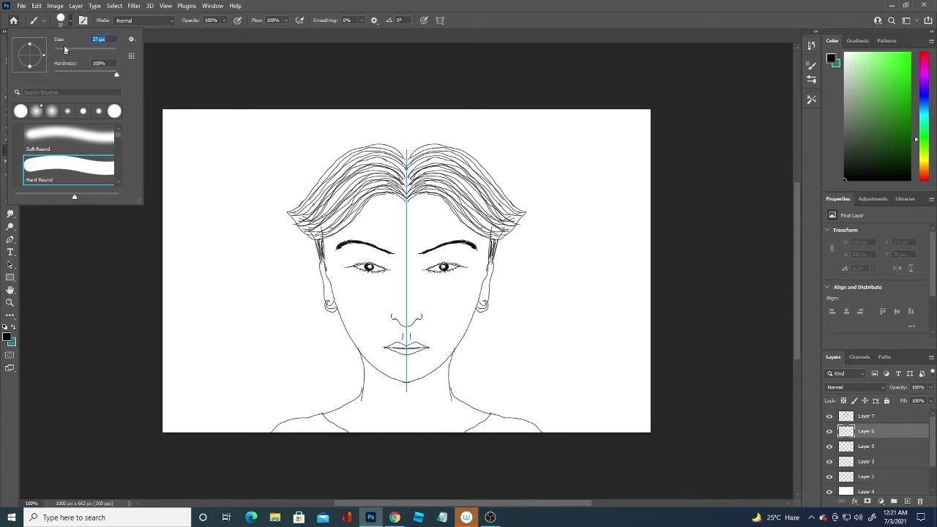
Set the foreground colour to golden yellow (bfac2b).
click(9, 337)
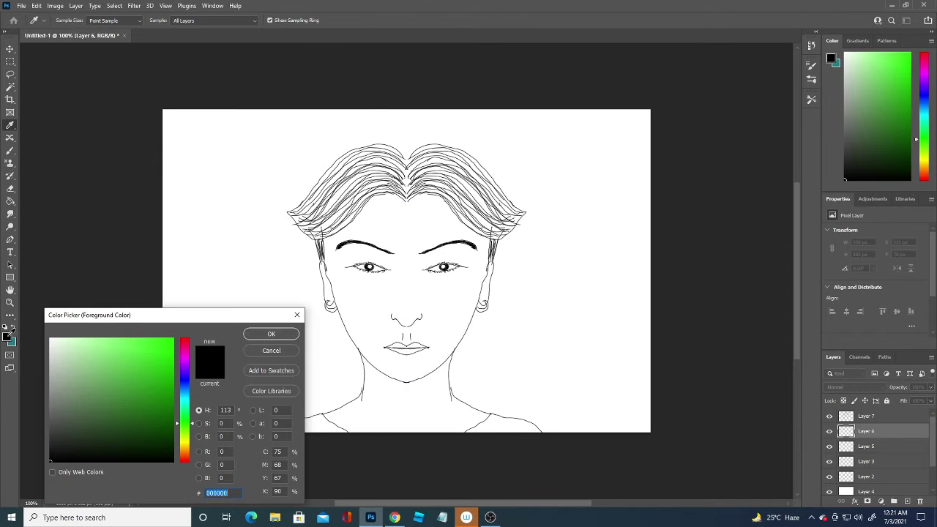
click(185, 436)
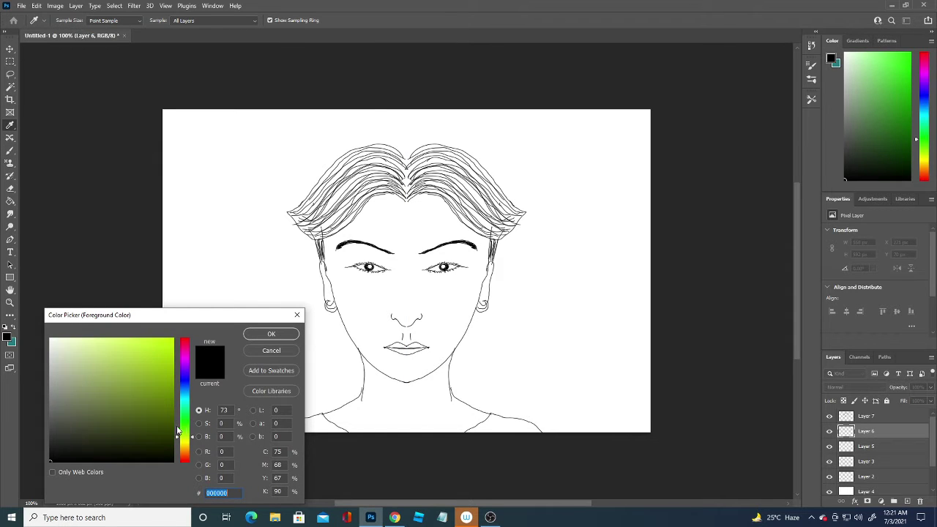
click(167, 415)
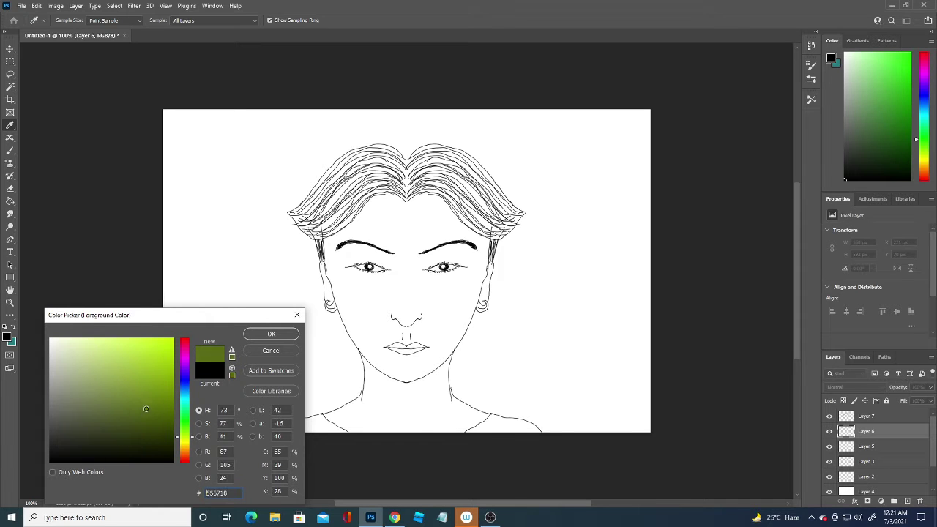
click(144, 408)
click(133, 411)
click(184, 410)
mouse_move(184, 410)
mouse_down()
mouse_move(184, 392)
mouse_move(182, 433)
mouse_up()
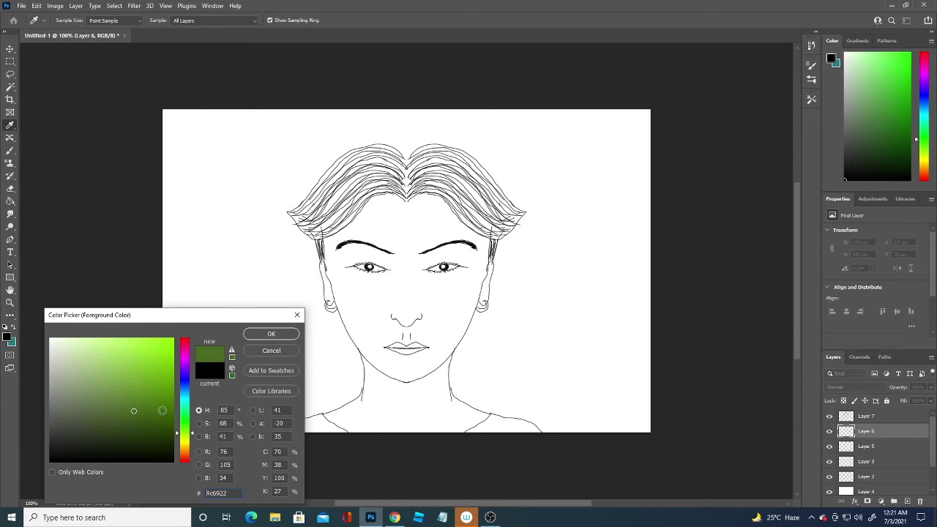
click(162, 413)
mouse_move(186, 415)
mouse_down()
mouse_move(187, 444)
mouse_move(146, 367)
mouse_up()
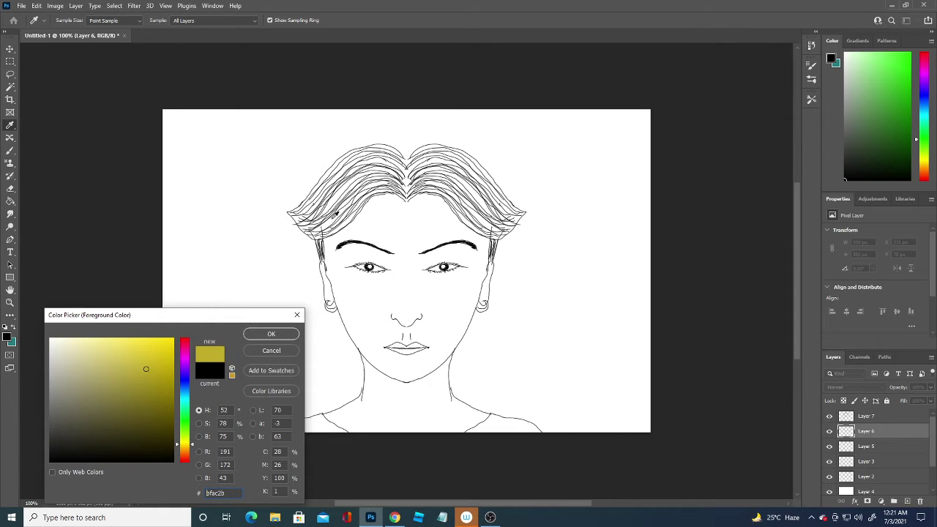
click(271, 334)
Paint yellow over both sides of the hair, then undo it.
key(b)
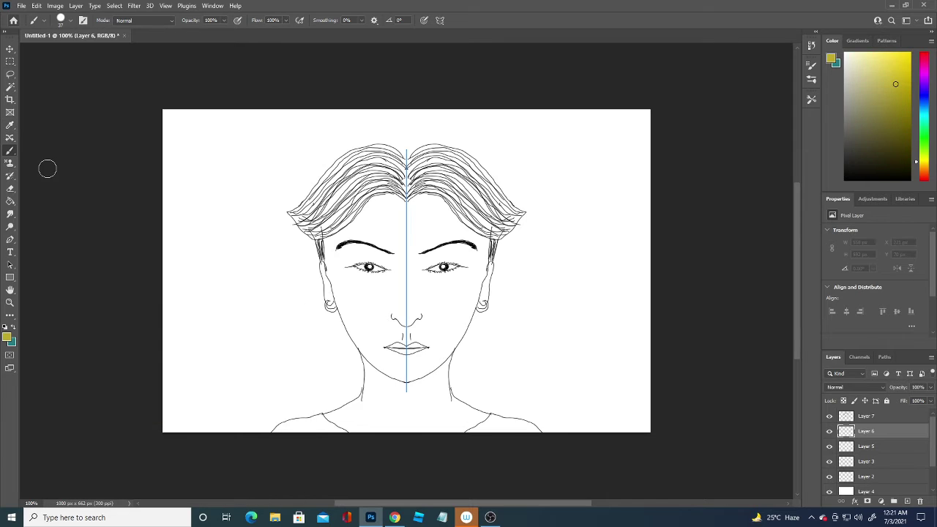
drag(319, 220, 380, 172)
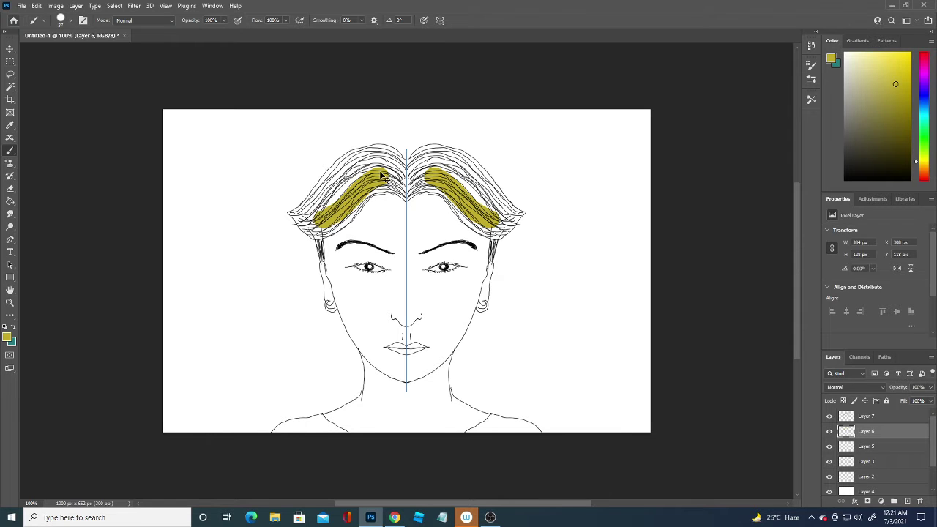
key(ctrl+z)
Choose a darker olive-yellow and fill both halves of the hair with it.
click(6, 338)
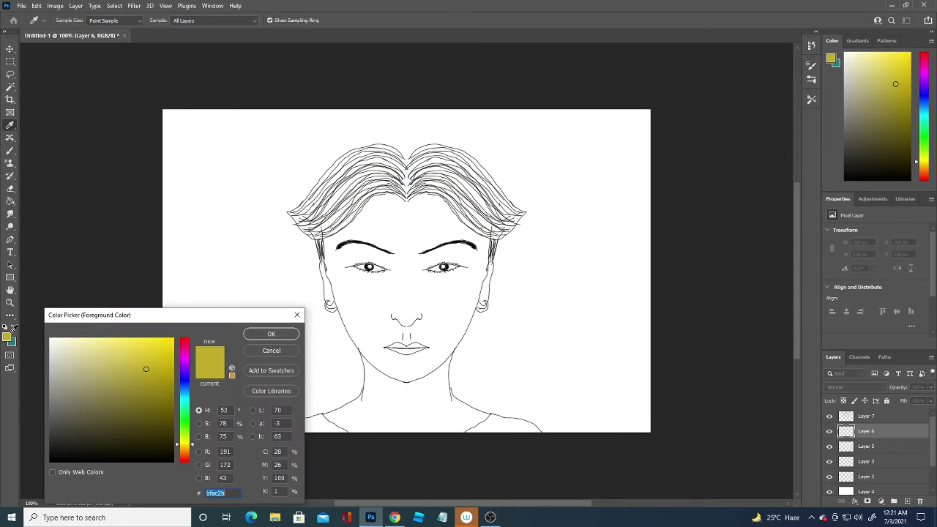
click(183, 410)
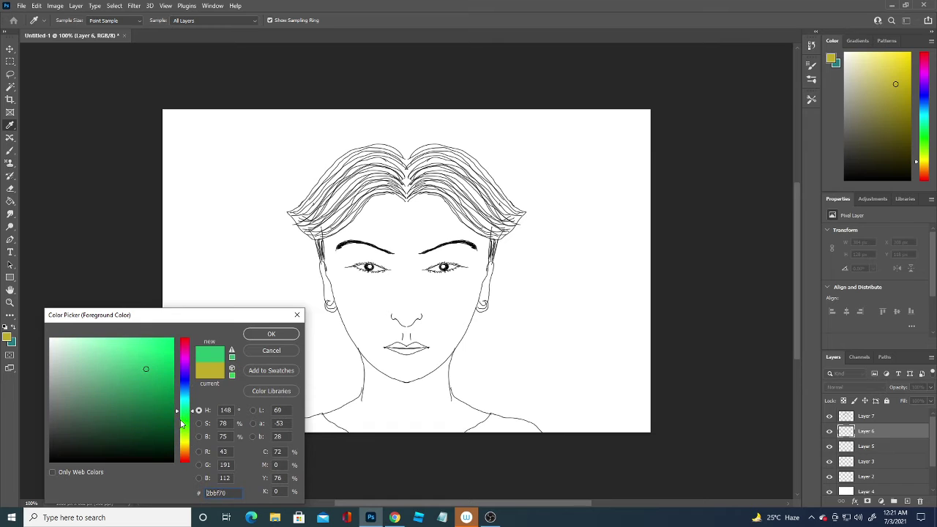
click(163, 397)
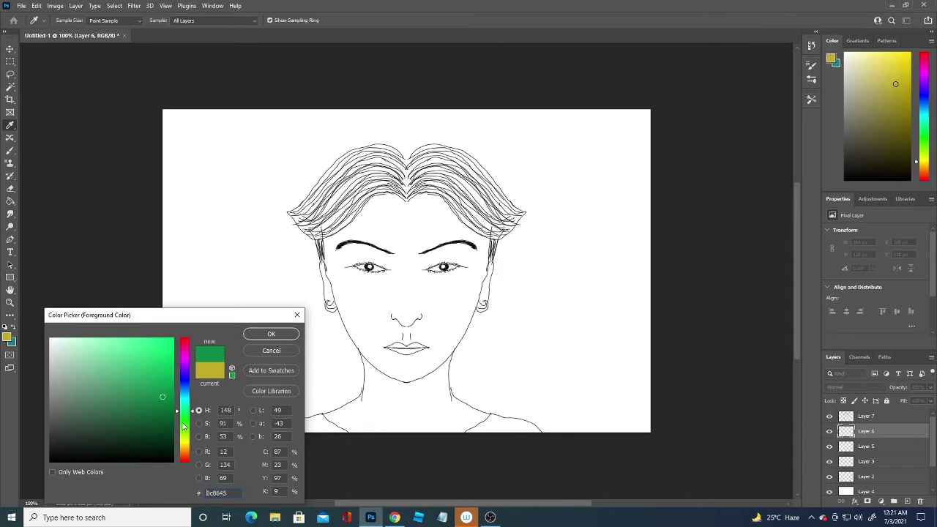
click(183, 442)
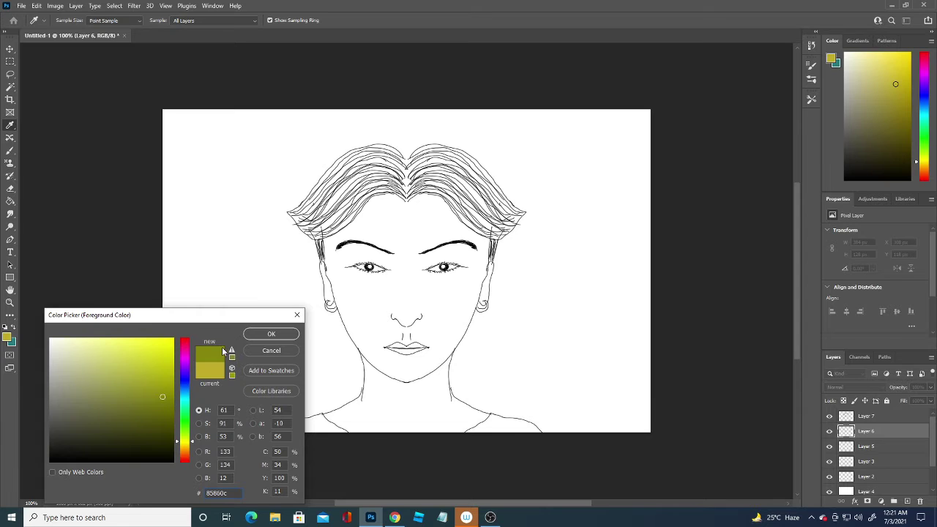
click(270, 333)
key(b)
mouse_move(314, 223)
mouse_down()
mouse_move(402, 176)
mouse_move(322, 233)
mouse_move(405, 164)
mouse_move(383, 157)
mouse_move(341, 176)
mouse_move(296, 217)
mouse_move(326, 180)
mouse_move(366, 152)
mouse_move(412, 163)
mouse_move(421, 179)
mouse_move(409, 187)
mouse_move(417, 178)
mouse_move(443, 184)
mouse_move(480, 207)
mouse_move(459, 183)
mouse_move(362, 187)
mouse_move(308, 209)
mouse_move(358, 160)
mouse_move(448, 163)
mouse_move(373, 185)
mouse_move(319, 220)
mouse_up()
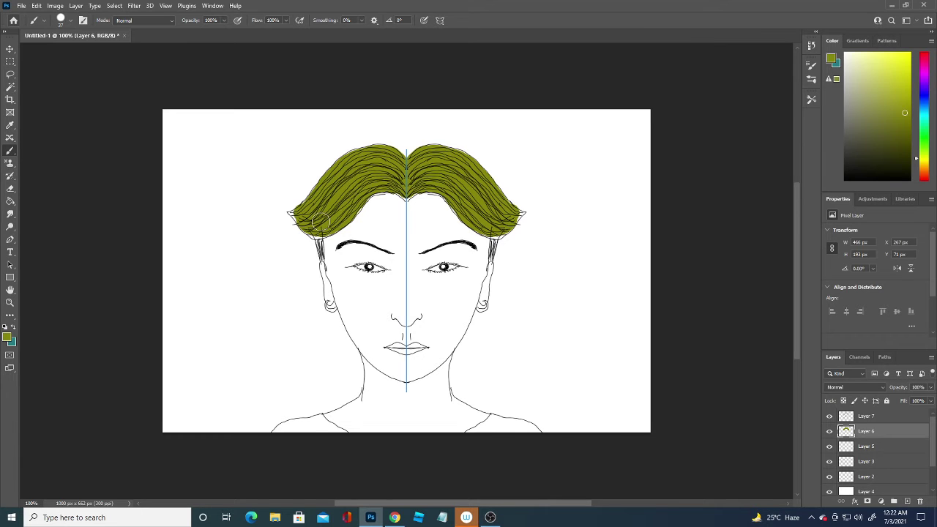
Switch to a brighter yellow-green and reduce the brush size to 17 px.
click(8, 338)
drag(164, 388, 166, 371)
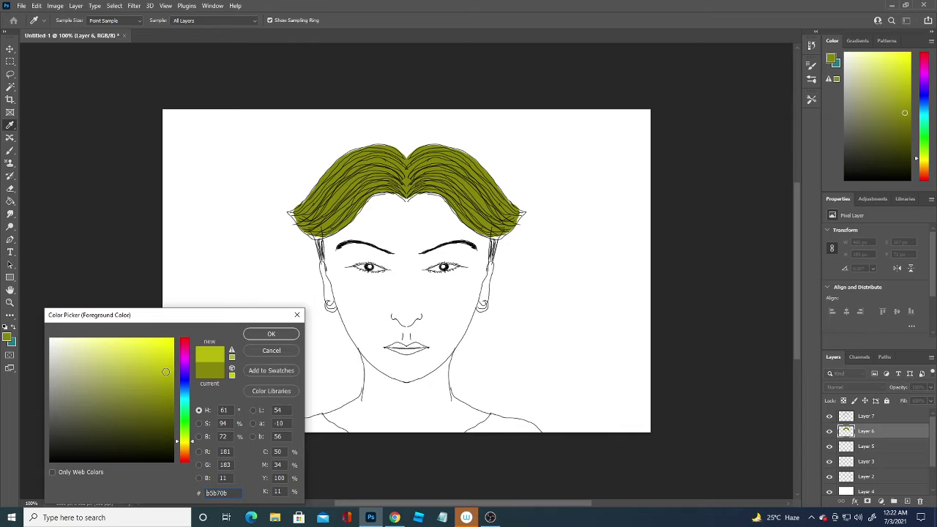
click(269, 334)
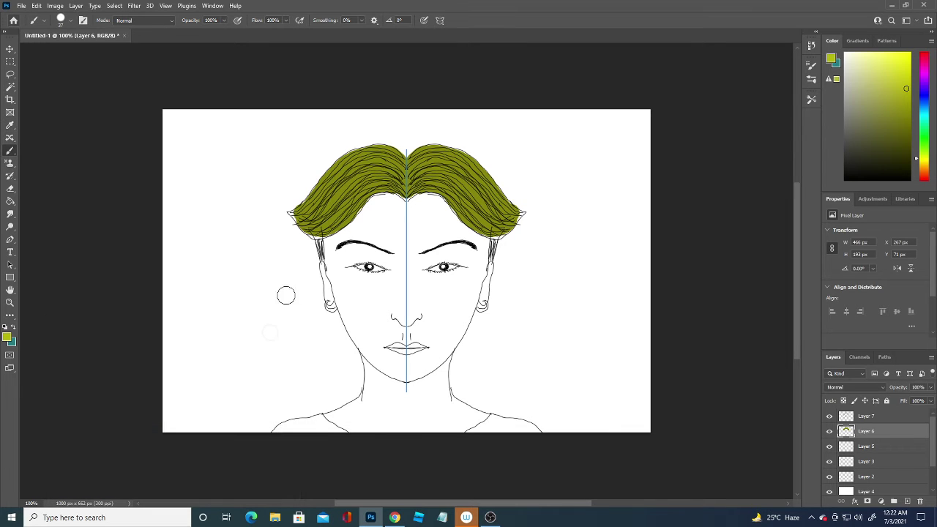
click(70, 21)
drag(65, 53, 59, 54)
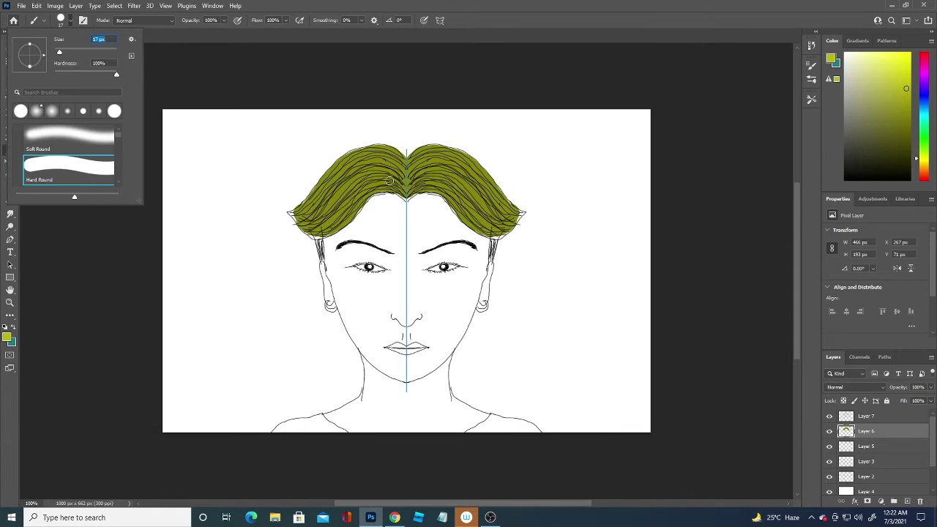
click(390, 181)
Paint mirrored yellow-green highlights along the hair, parting and crown.
mouse_move(396, 183)
mouse_down()
mouse_move(354, 187)
mouse_move(313, 219)
mouse_up()
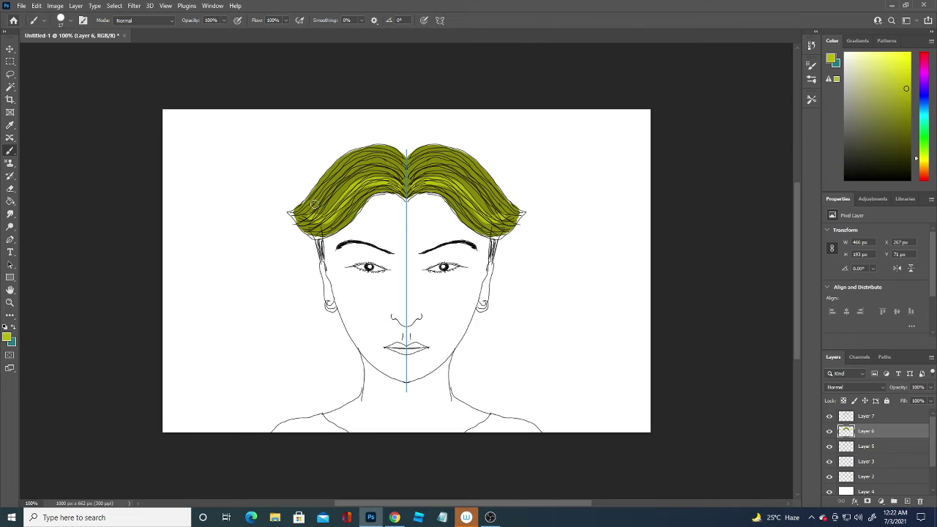
mouse_move(410, 180)
mouse_down()
mouse_move(417, 171)
mouse_move(491, 216)
mouse_up()
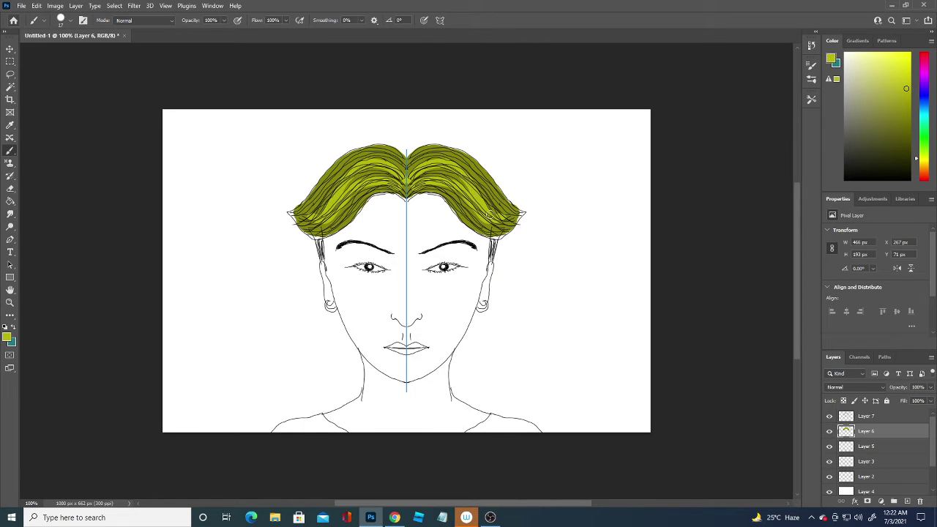
mouse_move(411, 167)
mouse_down()
mouse_move(433, 150)
mouse_move(504, 214)
mouse_up()
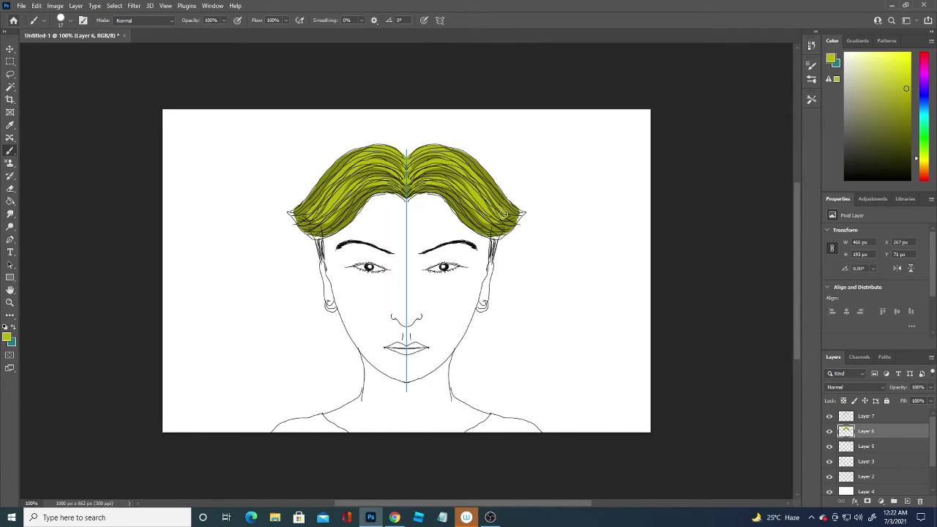
mouse_move(416, 190)
mouse_down()
mouse_move(445, 190)
mouse_move(498, 227)
mouse_up()
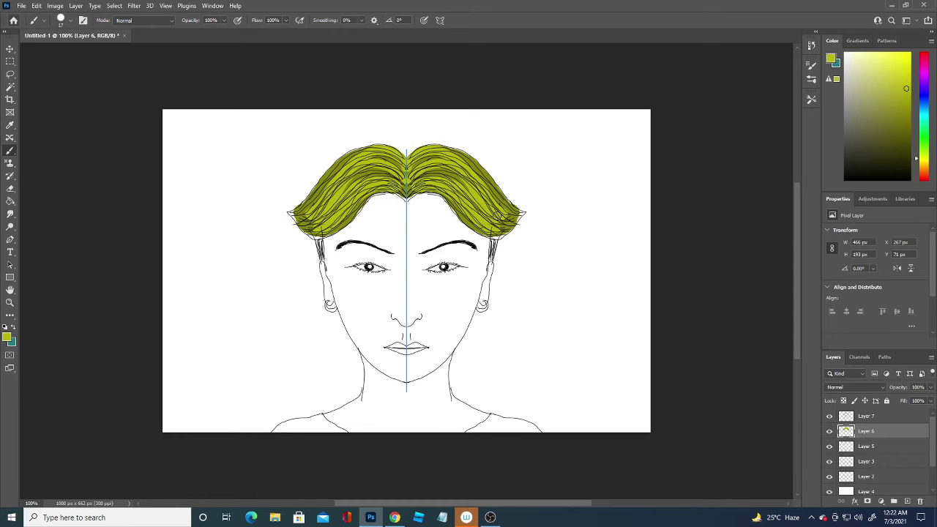
drag(391, 168, 339, 183)
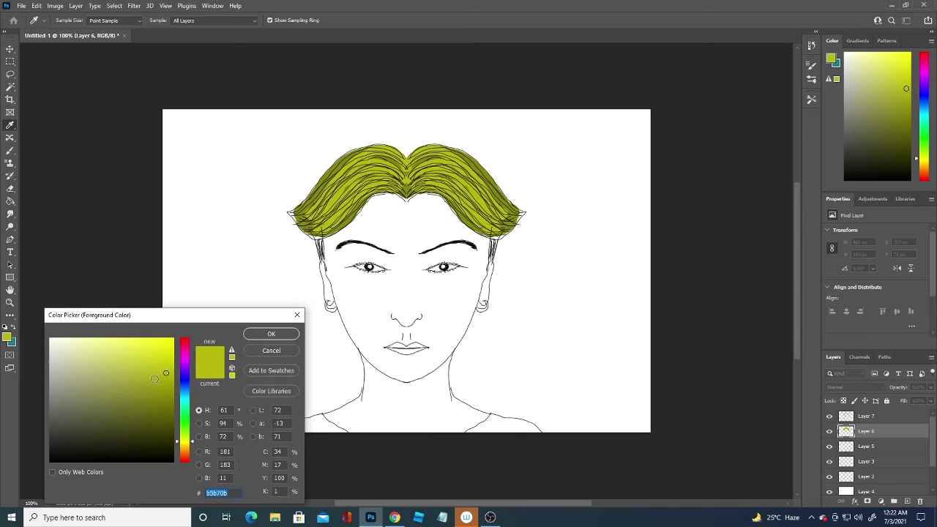
Paint darker olive mirrored strands from the parting down the hair.
click(158, 388)
click(270, 334)
key(b)
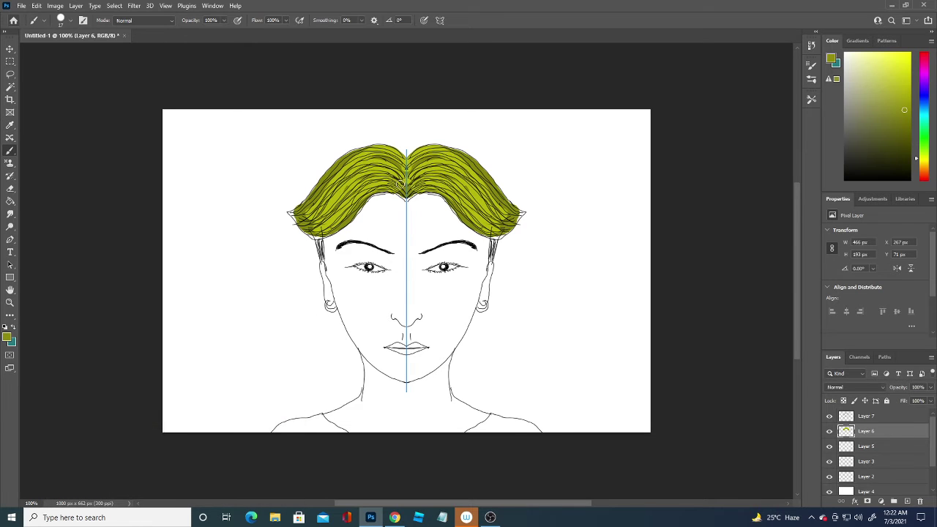
mouse_move(399, 179)
mouse_down()
mouse_move(370, 177)
mouse_move(328, 212)
mouse_up()
mouse_move(406, 169)
mouse_down()
mouse_move(380, 157)
mouse_move(344, 168)
mouse_move(306, 210)
mouse_up()
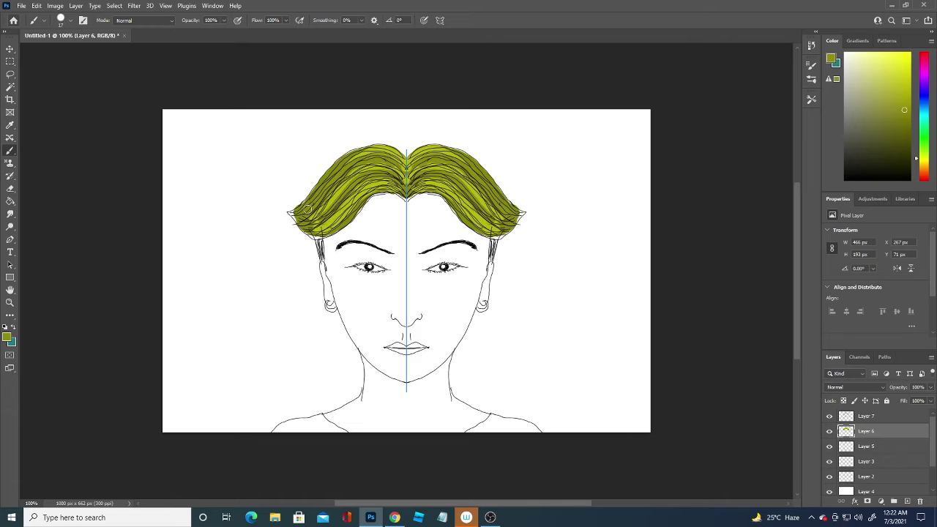
Add a lighter olive strand to the parting and darken the lower hair tips.
click(8, 338)
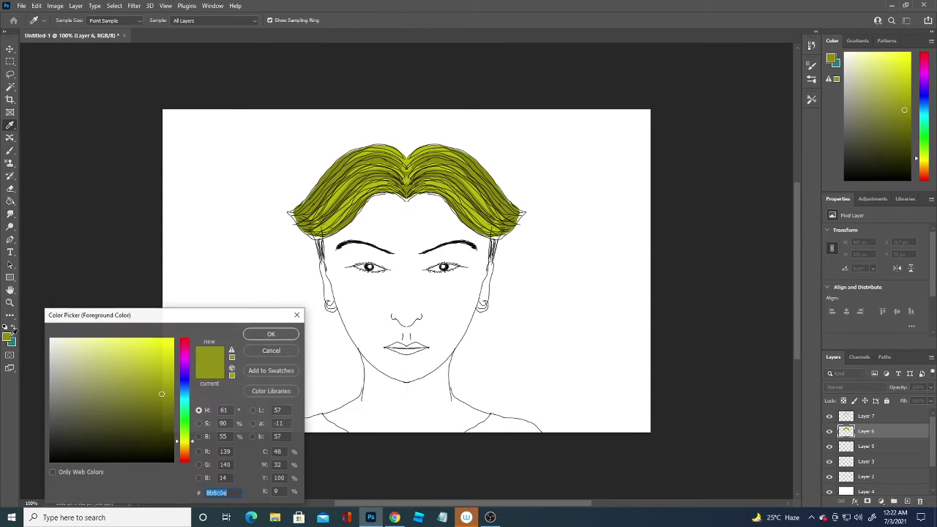
click(136, 388)
click(271, 334)
mouse_move(306, 211)
mouse_down()
mouse_move(297, 214)
mouse_move(333, 180)
mouse_move(388, 155)
mouse_move(407, 168)
mouse_up()
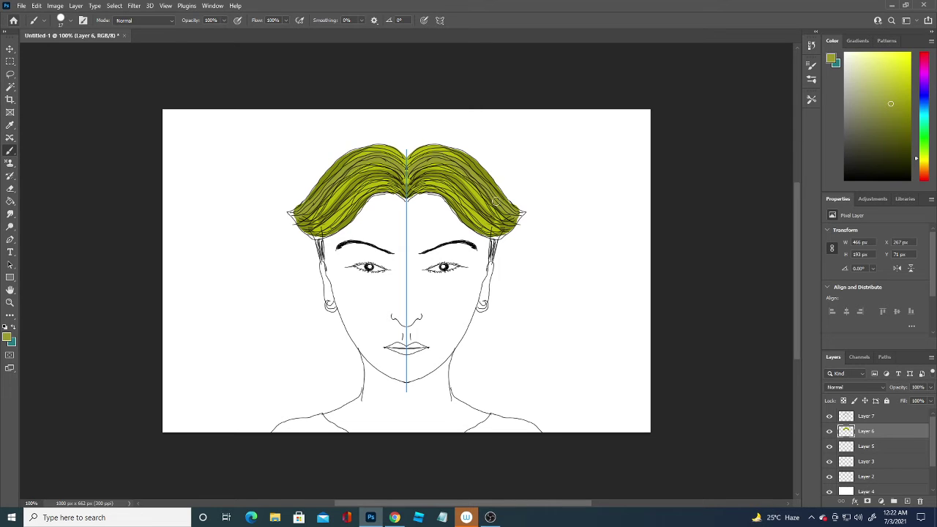
drag(490, 230, 495, 246)
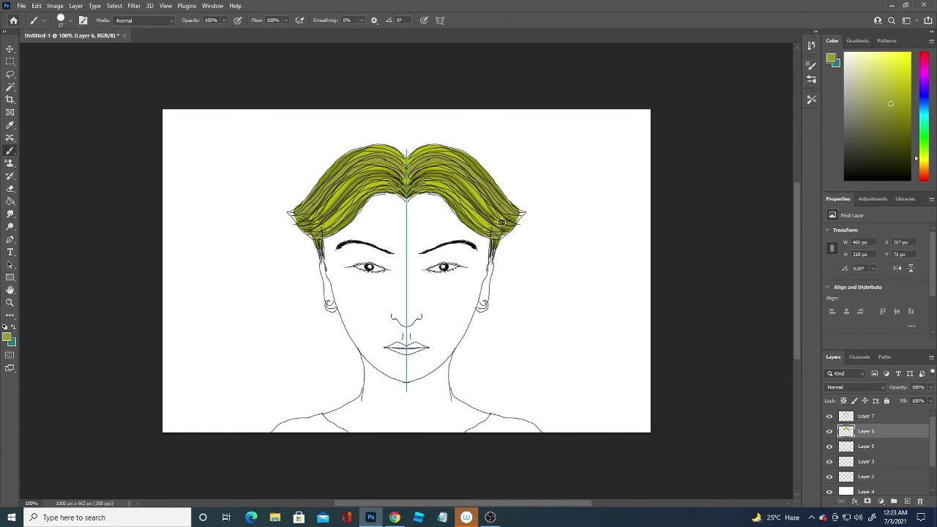
Add Layer 8, set the foreground to olive, and set the brush size to 3 px.
click(830, 432)
click(907, 501)
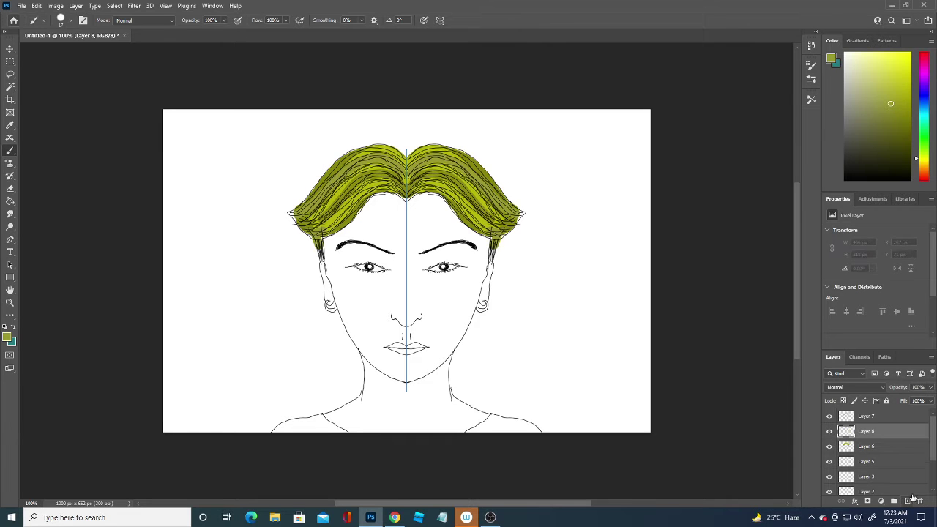
click(7, 338)
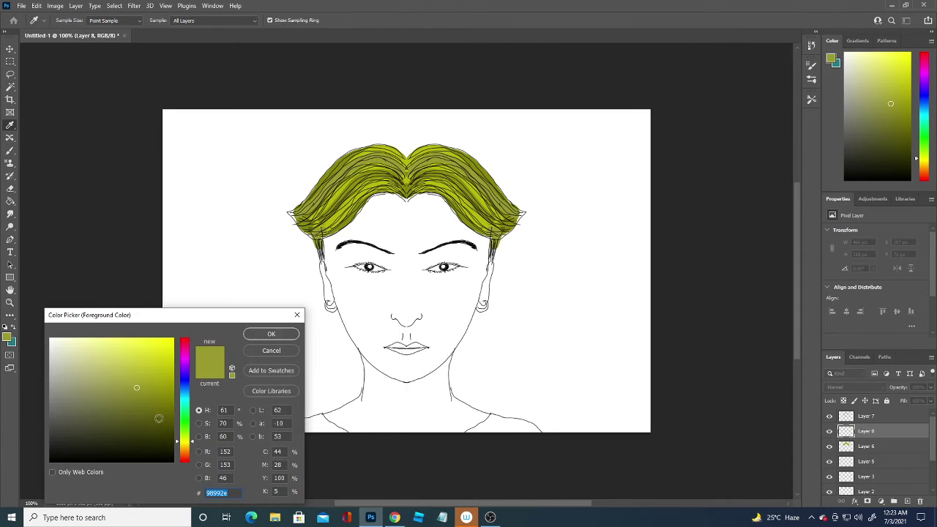
click(271, 334)
key(b)
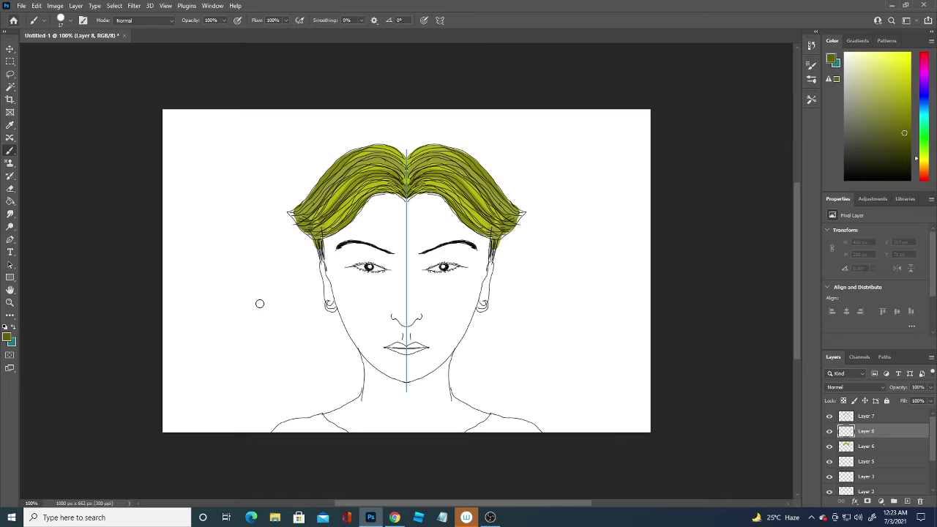
click(44, 21)
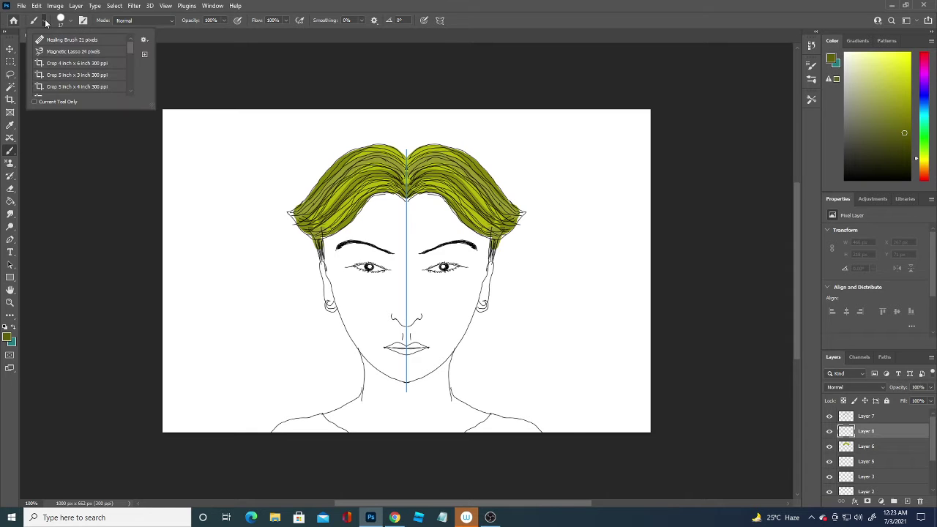
click(71, 20)
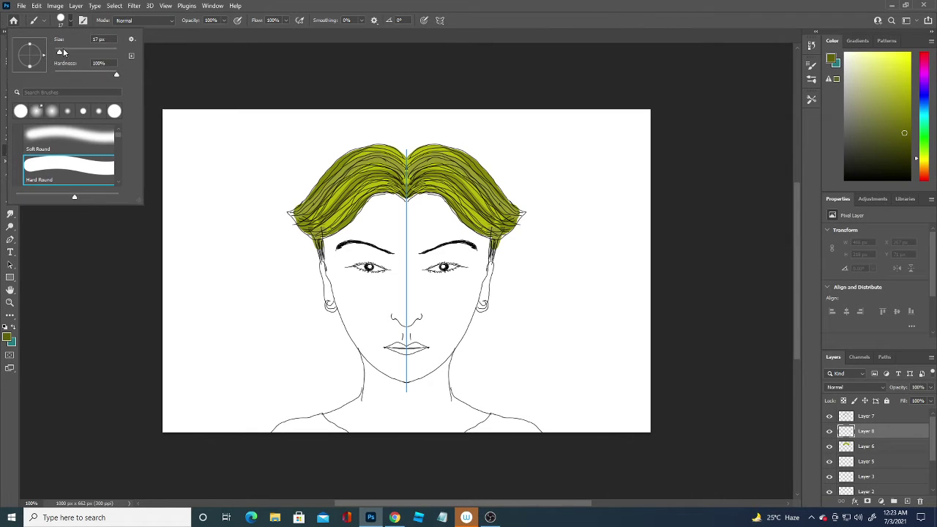
drag(60, 52, 54, 52)
key(Return)
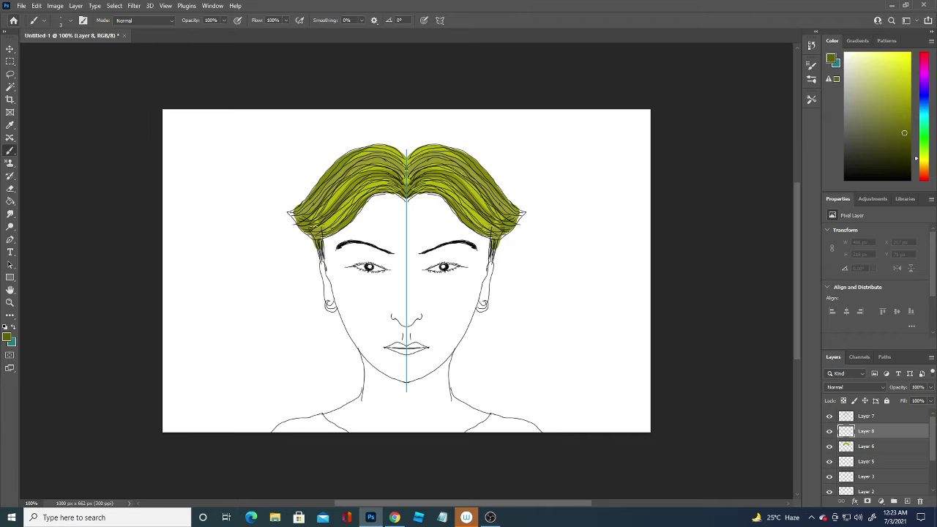
Paint thin mirrored olive strands across both sides of the hair.
drag(338, 196, 320, 212)
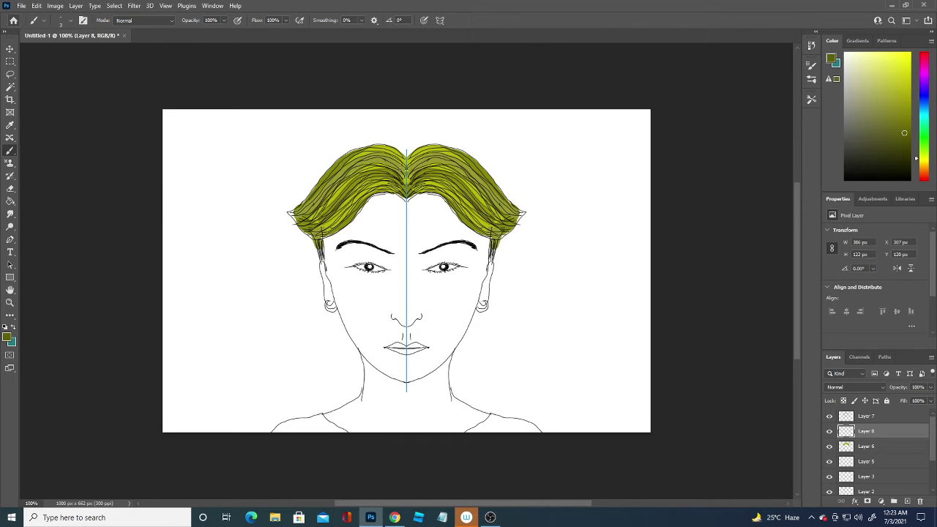
mouse_move(401, 163)
mouse_down()
mouse_move(314, 214)
mouse_move(356, 166)
mouse_move(324, 183)
mouse_move(318, 221)
mouse_up()
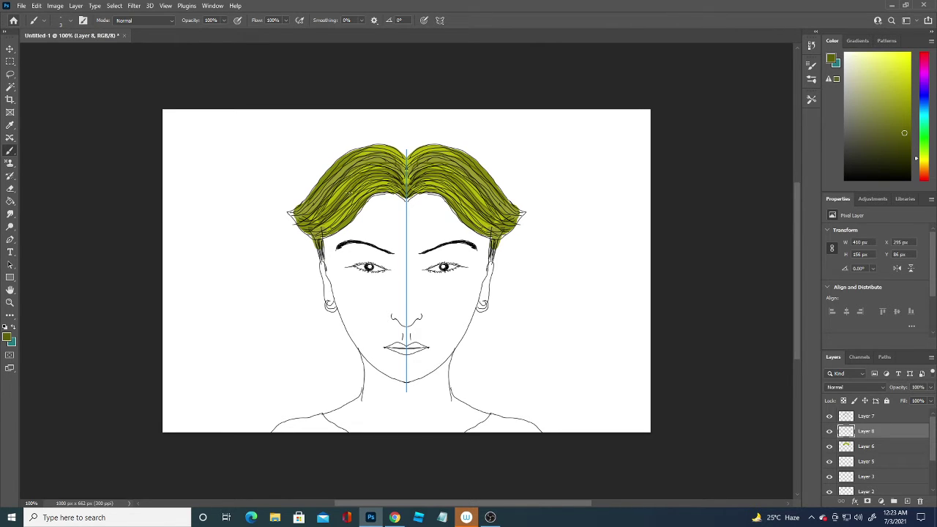
mouse_move(397, 180)
mouse_down()
mouse_move(325, 222)
mouse_move(361, 167)
mouse_move(311, 216)
mouse_up()
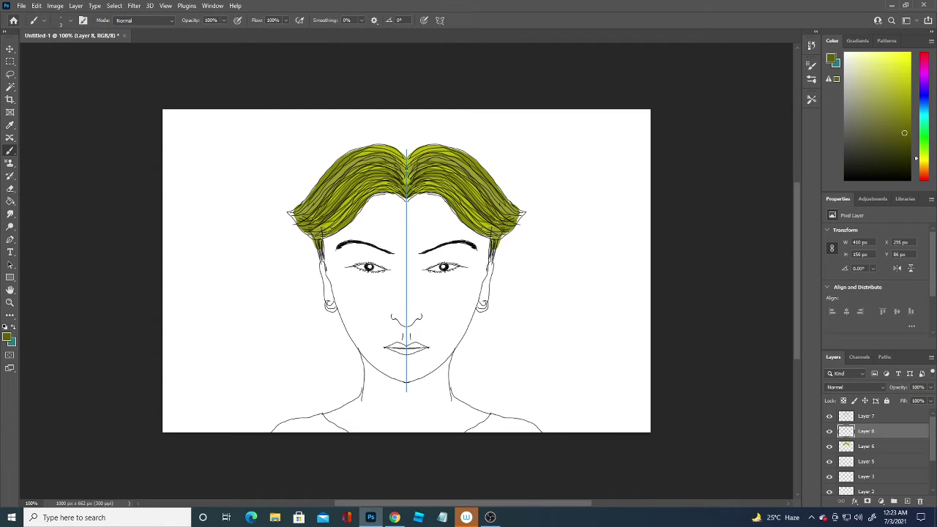
mouse_move(395, 155)
mouse_down()
mouse_move(306, 210)
mouse_move(344, 171)
mouse_move(310, 211)
mouse_up()
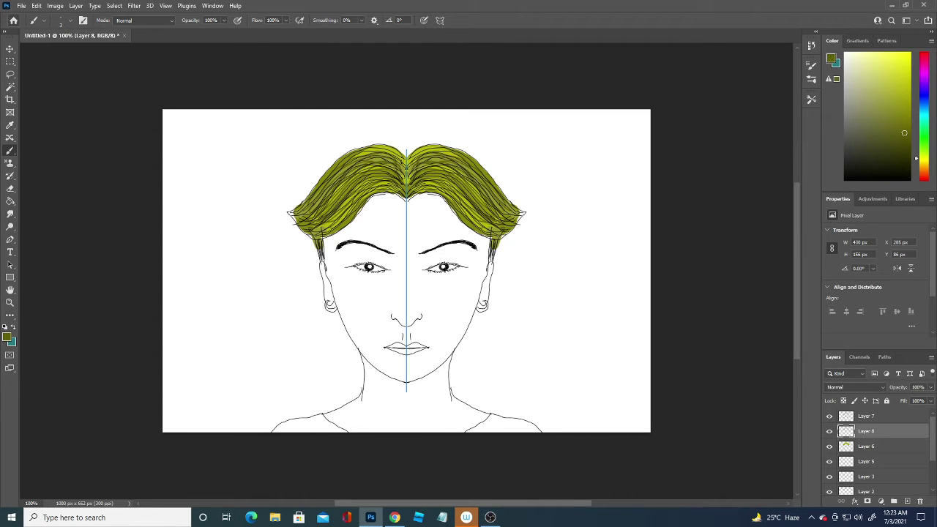
drag(403, 154, 352, 159)
Switch to bright yellow and paint mirrored strands toward the hair centre.
click(8, 341)
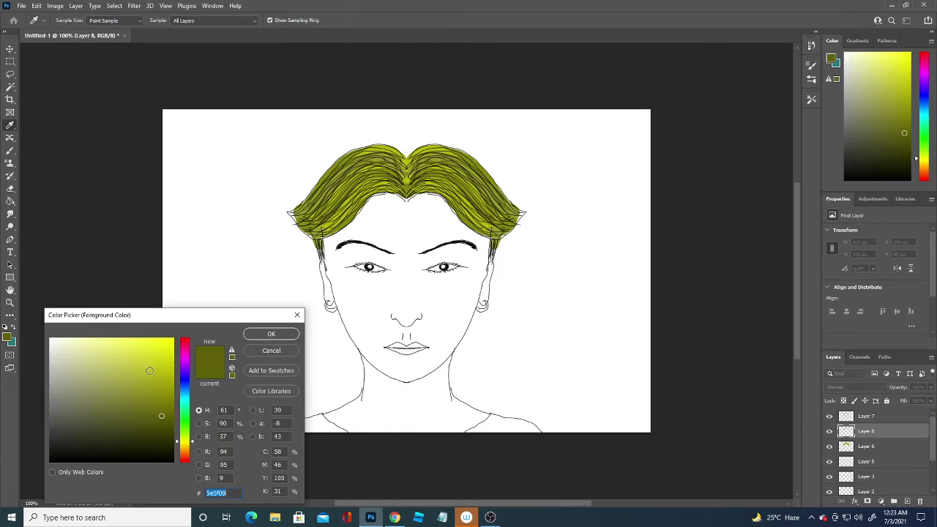
click(165, 357)
click(271, 335)
key(b)
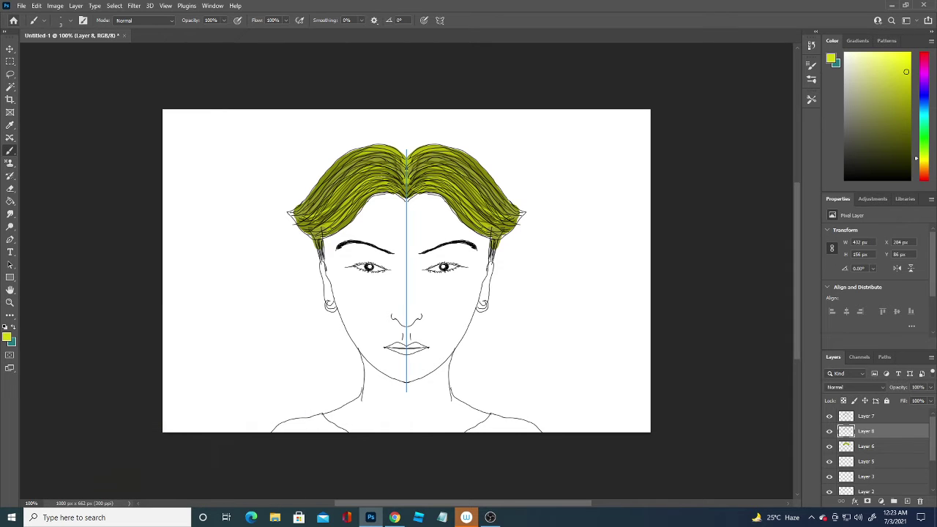
drag(327, 204, 395, 172)
drag(300, 212, 395, 161)
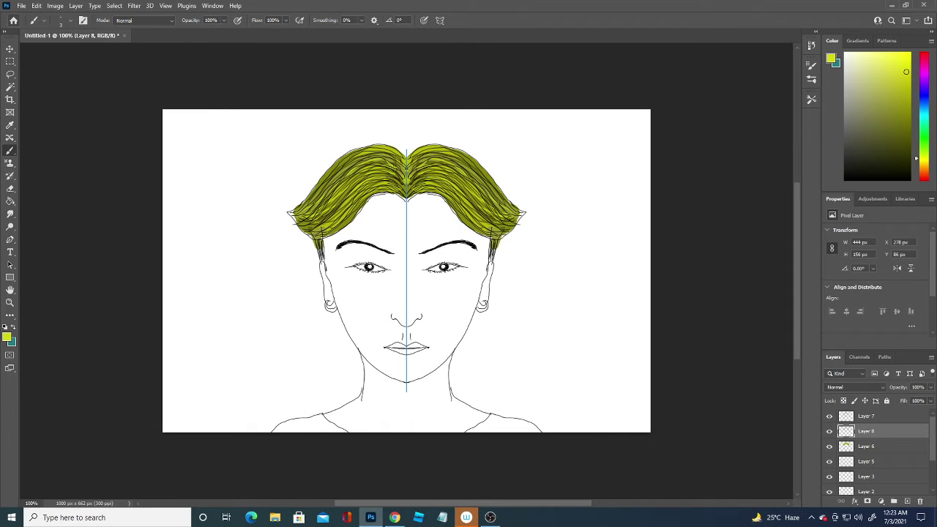
drag(300, 211, 399, 157)
Add yellow strands near the parting and tips, undoing the last two strokes.
drag(426, 189, 479, 224)
drag(426, 192, 475, 230)
mouse_move(433, 167)
mouse_down()
mouse_move(476, 197)
mouse_move(461, 180)
mouse_move(469, 155)
mouse_up()
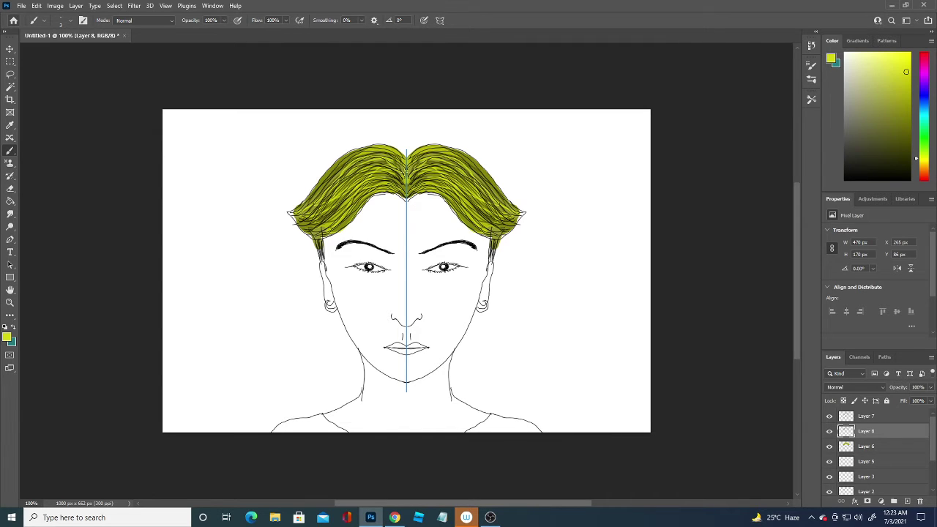
mouse_move(410, 176)
mouse_down()
mouse_move(450, 154)
mouse_move(487, 189)
mouse_up()
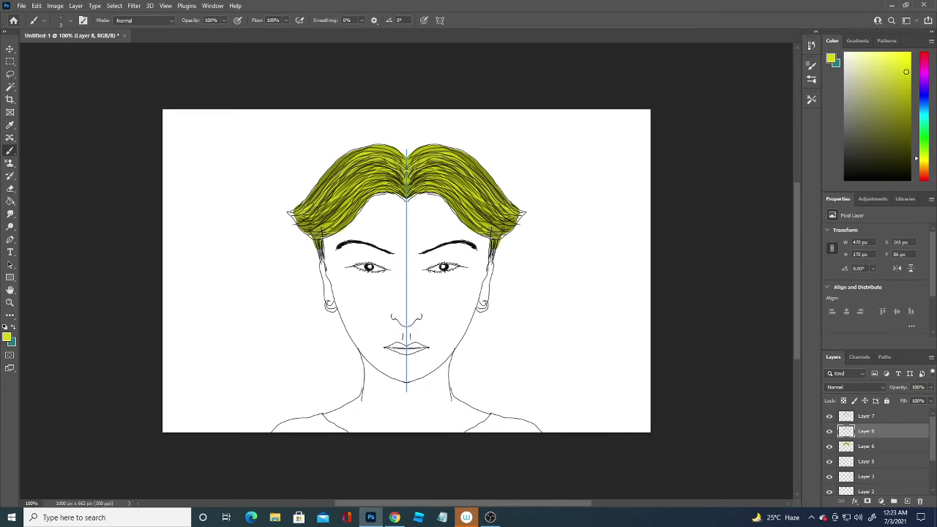
drag(522, 213, 489, 253)
drag(294, 212, 314, 195)
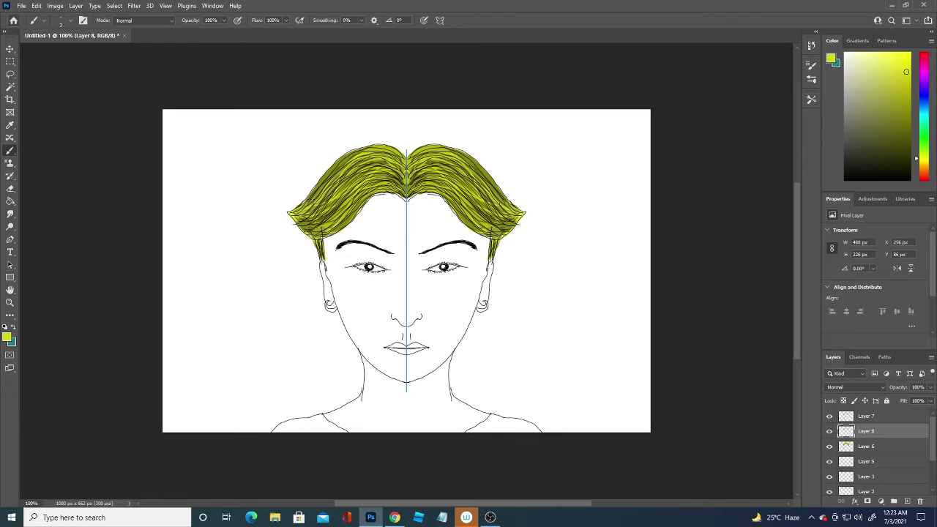
key(ctrl+z)
key(ctrl+z)
key(ctrl+z)
key(ctrl+z)
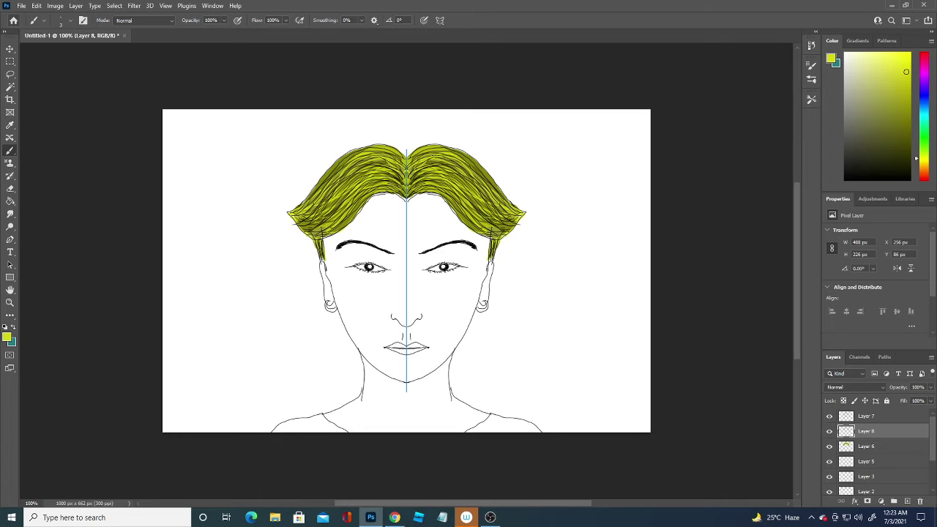
key(ctrl+z)
key(ctrl+z)
key(ctrl+z)
key(ctrl+z)
key(ctrl+z)
Set the foreground to near-black and try a dark hair stroke, then undo it.
click(7, 337)
drag(152, 411, 161, 455)
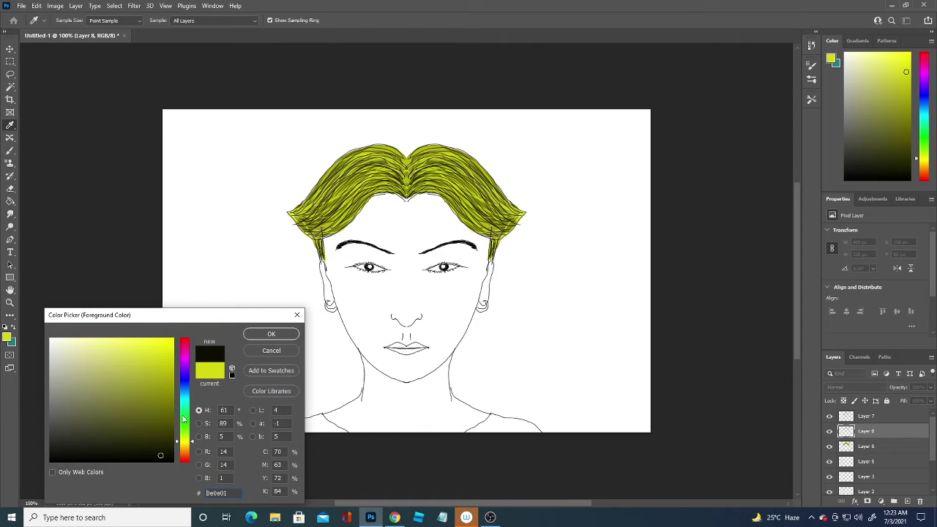
click(270, 334)
key(b)
mouse_move(313, 220)
mouse_down()
mouse_move(365, 175)
mouse_move(389, 177)
mouse_move(338, 214)
mouse_up()
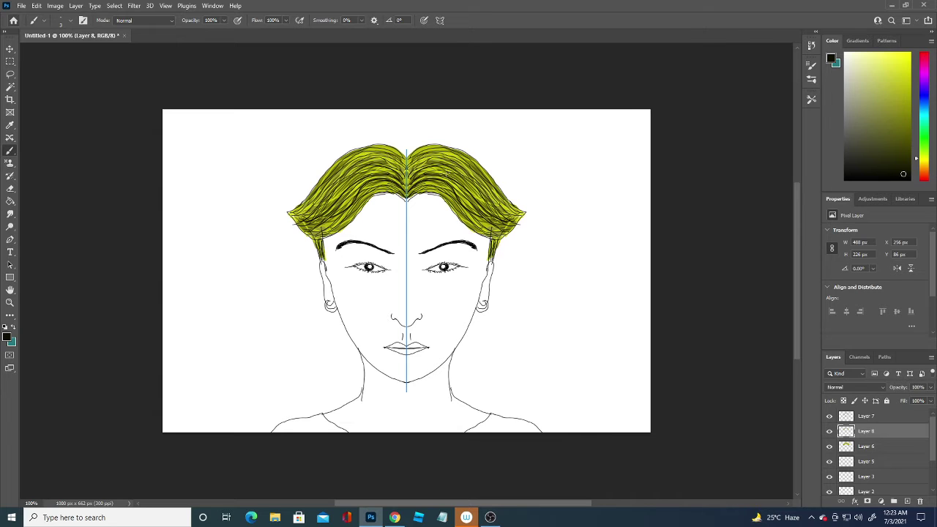
key(ctrl+z)
key(ctrl+z)
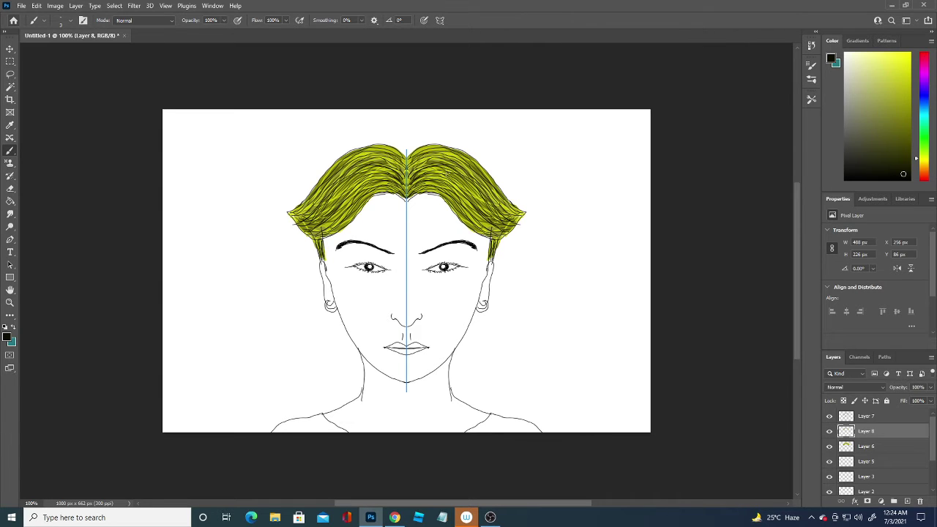
Use a smaller brush to draw thin dark strands at the parting and hair top.
click(71, 20)
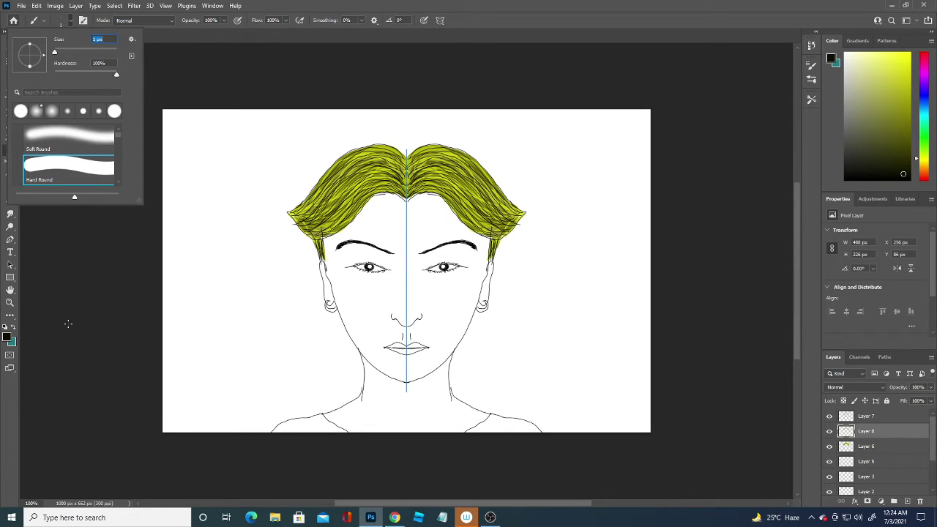
key(Return)
drag(423, 170, 489, 211)
mouse_move(407, 183)
mouse_down()
mouse_move(456, 192)
mouse_move(465, 213)
mouse_move(444, 192)
mouse_up()
mouse_move(410, 186)
mouse_down()
mouse_move(436, 175)
mouse_move(410, 180)
mouse_move(408, 147)
mouse_up()
drag(419, 149, 435, 146)
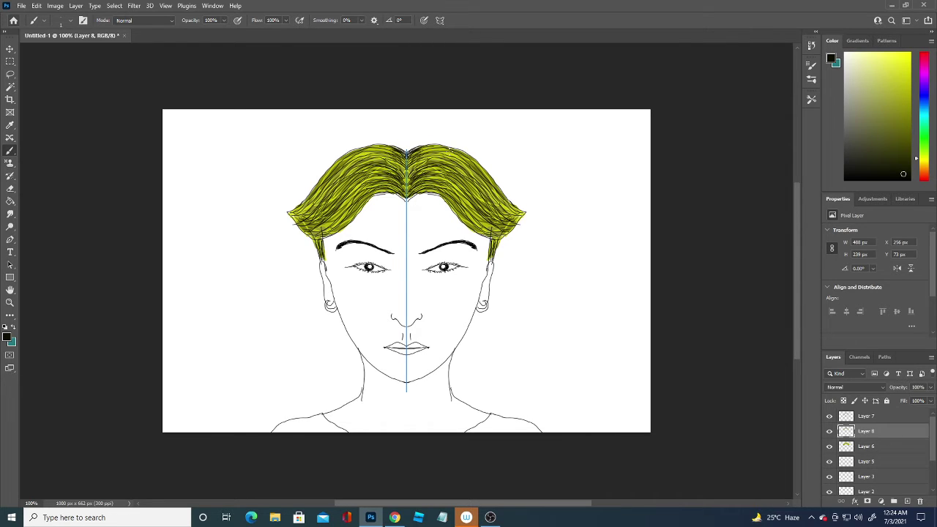
drag(435, 188, 420, 193)
Add dark strands along the right hairline, right hair side and outer edges.
drag(472, 220, 441, 192)
mouse_move(490, 227)
mouse_down()
mouse_move(442, 195)
mouse_move(452, 196)
mouse_up()
mouse_move(501, 227)
mouse_down()
mouse_move(479, 221)
mouse_move(452, 183)
mouse_up()
drag(512, 221, 456, 173)
drag(499, 200, 456, 162)
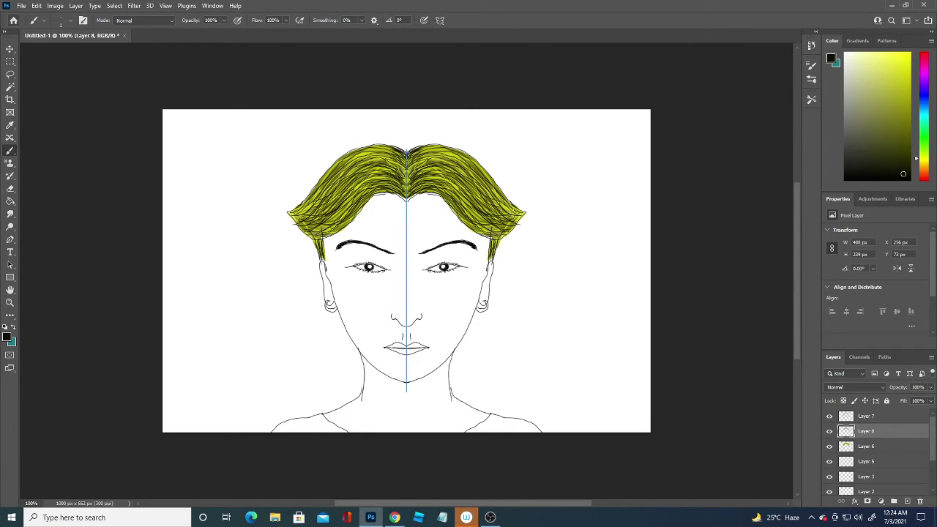
mouse_move(508, 234)
mouse_down()
mouse_move(487, 224)
mouse_move(480, 234)
mouse_move(489, 256)
mouse_move(473, 230)
mouse_up()
mouse_move(521, 212)
mouse_down()
mouse_move(501, 220)
mouse_move(475, 166)
mouse_move(439, 159)
mouse_move(457, 176)
mouse_move(440, 183)
mouse_up()
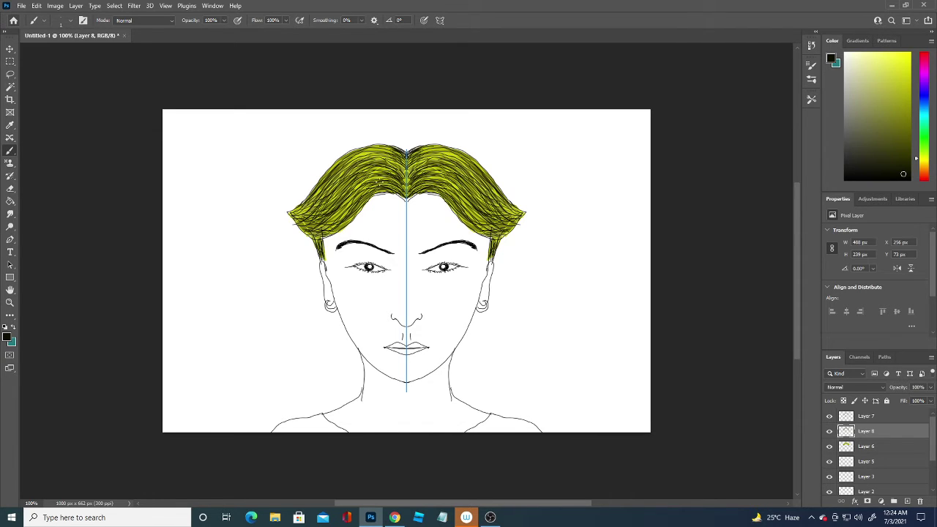
Add mirrored dark strands across the upper and outer hair and top centre.
drag(338, 195, 383, 174)
drag(317, 211, 303, 207)
drag(366, 183, 347, 166)
mouse_move(341, 201)
mouse_down()
mouse_move(319, 179)
mouse_move(300, 186)
mouse_up()
drag(387, 157, 349, 162)
mouse_move(432, 169)
mouse_down()
mouse_move(410, 163)
mouse_move(410, 151)
mouse_up()
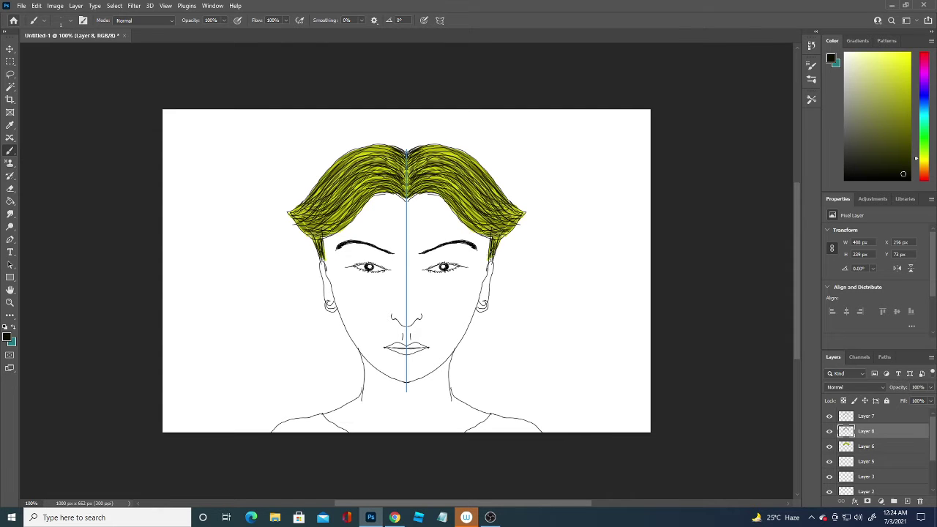
Add dark strands on the sideburns, lower hair edge, hairline and hair tips.
mouse_move(492, 246)
mouse_down()
mouse_move(487, 280)
mouse_move(492, 241)
mouse_up()
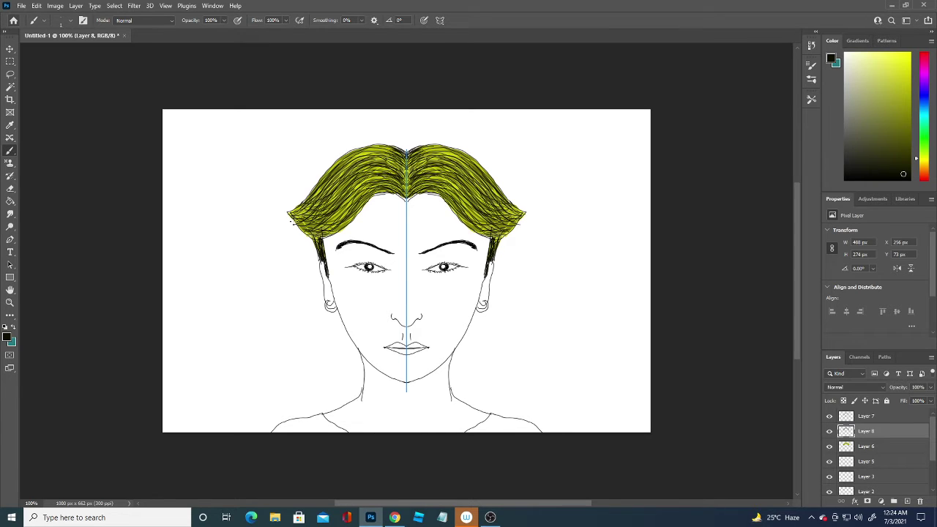
drag(291, 219, 328, 235)
drag(404, 192, 358, 205)
drag(409, 199, 444, 197)
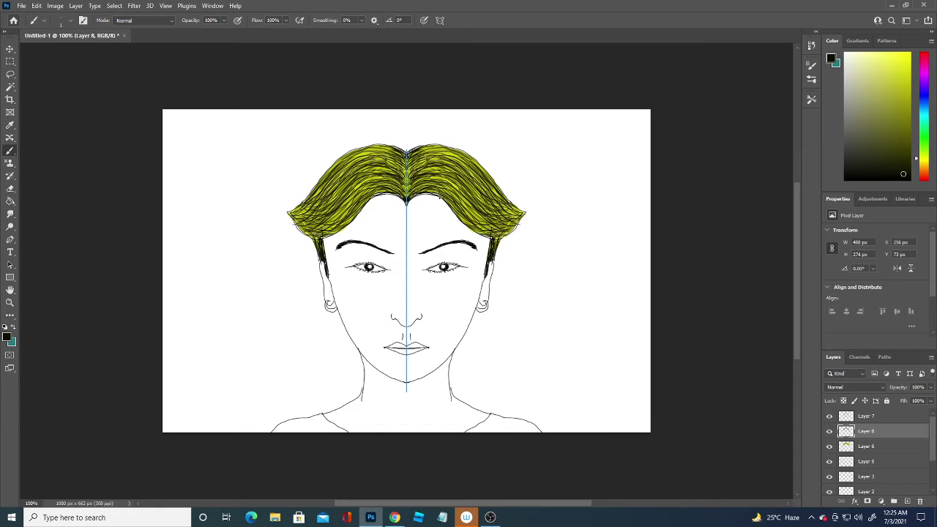
drag(435, 198, 444, 194)
drag(480, 224, 499, 223)
Paint bright green streaks at the hair parting and along the lower edges.
click(8, 337)
drag(183, 439, 185, 426)
drag(166, 365, 173, 341)
click(272, 334)
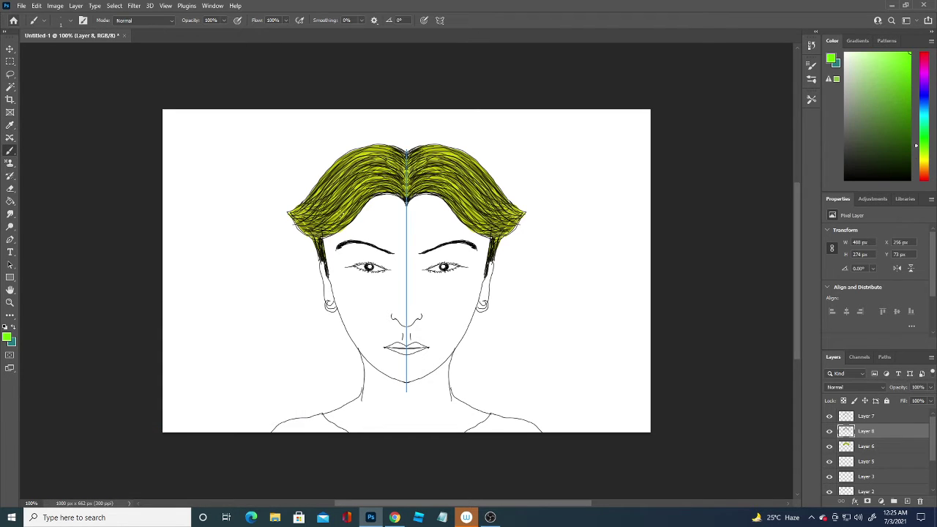
mouse_move(342, 195)
mouse_down()
mouse_move(388, 160)
mouse_move(414, 197)
mouse_move(358, 183)
mouse_up()
drag(433, 168, 411, 145)
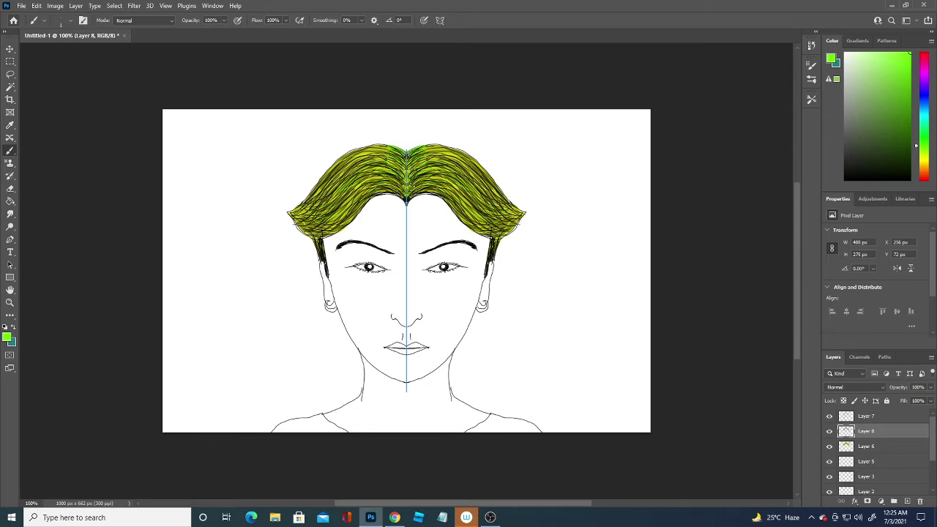
mouse_move(419, 184)
mouse_down()
mouse_move(396, 202)
mouse_move(446, 183)
mouse_up()
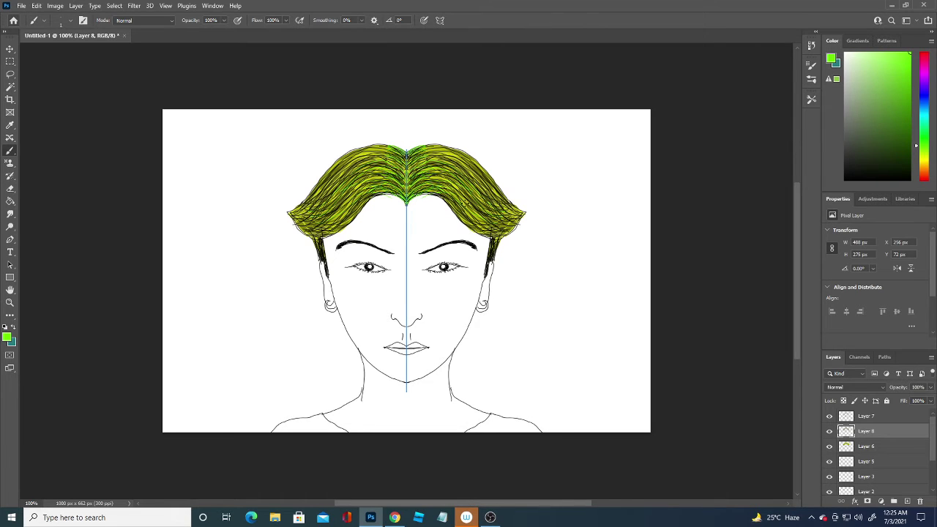
mouse_move(478, 213)
mouse_down()
mouse_move(461, 219)
mouse_move(505, 230)
mouse_up()
Change the foreground colour to a deep dark green.
click(7, 337)
click(132, 385)
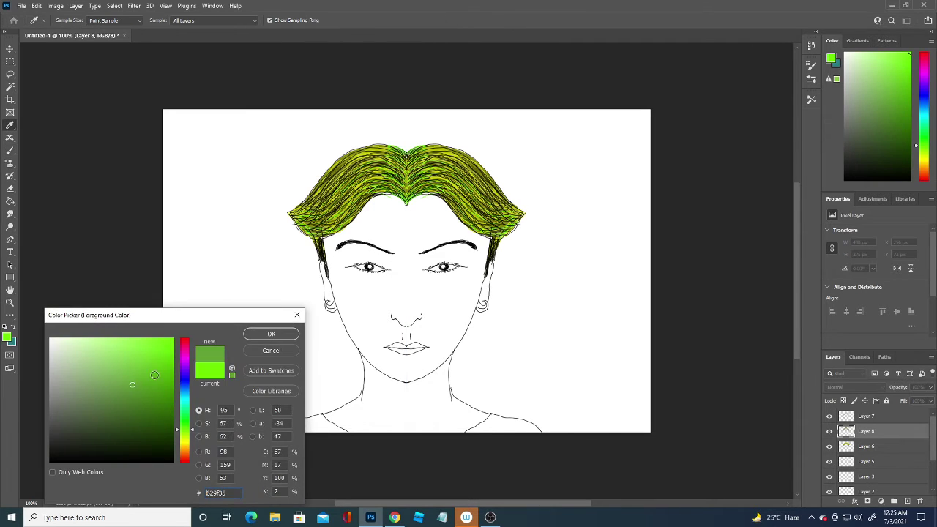
click(270, 334)
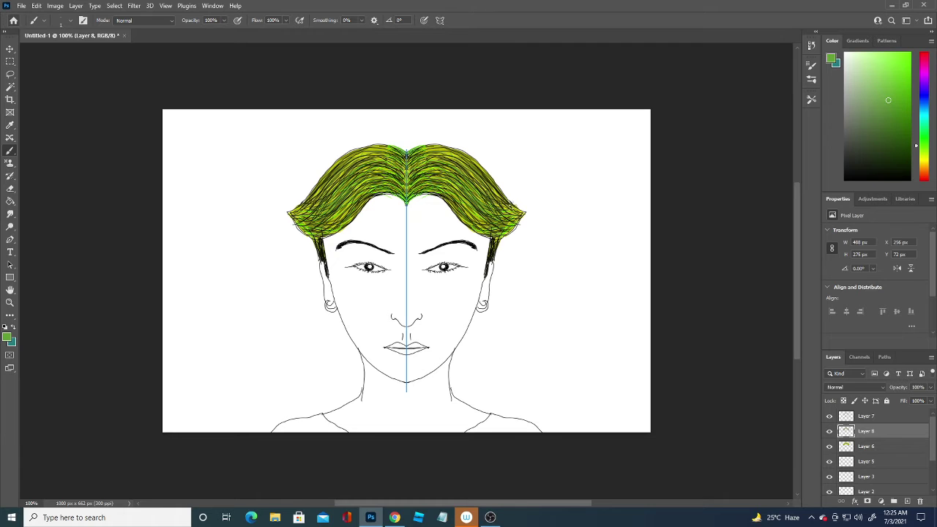
click(8, 341)
click(169, 445)
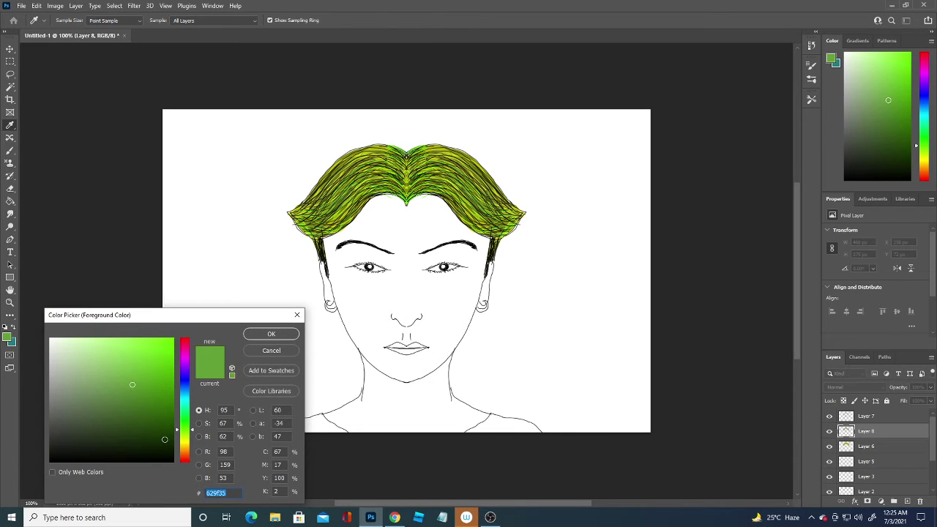
click(269, 331)
Paint dark-green strands across the hair sides and near the centre parting.
mouse_move(351, 189)
mouse_down()
mouse_move(320, 215)
mouse_move(353, 189)
mouse_up()
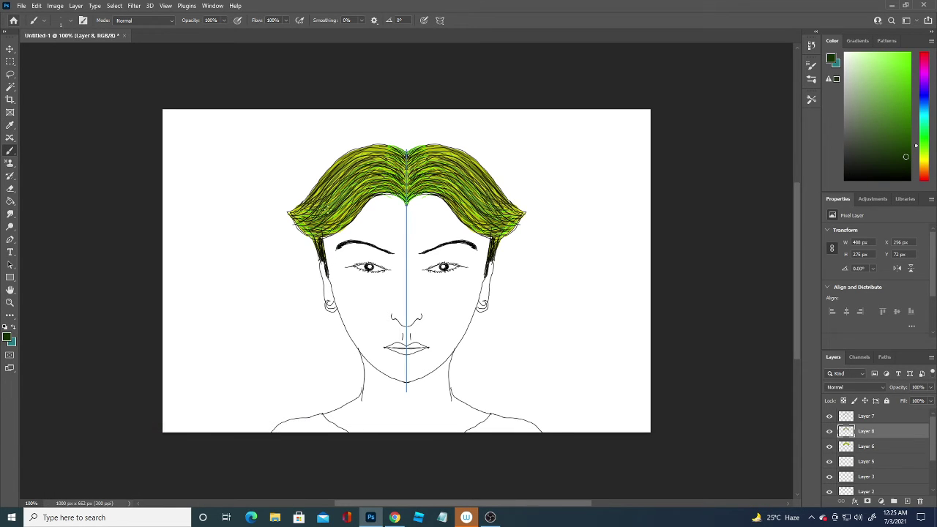
drag(385, 162, 319, 212)
drag(347, 183, 315, 209)
mouse_move(374, 159)
mouse_down()
mouse_move(356, 172)
mouse_move(331, 219)
mouse_up()
drag(375, 182, 324, 222)
mouse_move(420, 183)
mouse_down()
mouse_move(473, 221)
mouse_move(457, 188)
mouse_move(476, 194)
mouse_move(420, 151)
mouse_up()
Add short dark-green strokes at the hair top, right tip and centre part.
mouse_move(478, 161)
mouse_down()
mouse_move(422, 148)
mouse_move(413, 161)
mouse_move(505, 215)
mouse_move(498, 240)
mouse_move(521, 228)
mouse_move(505, 240)
mouse_up()
drag(507, 212, 518, 208)
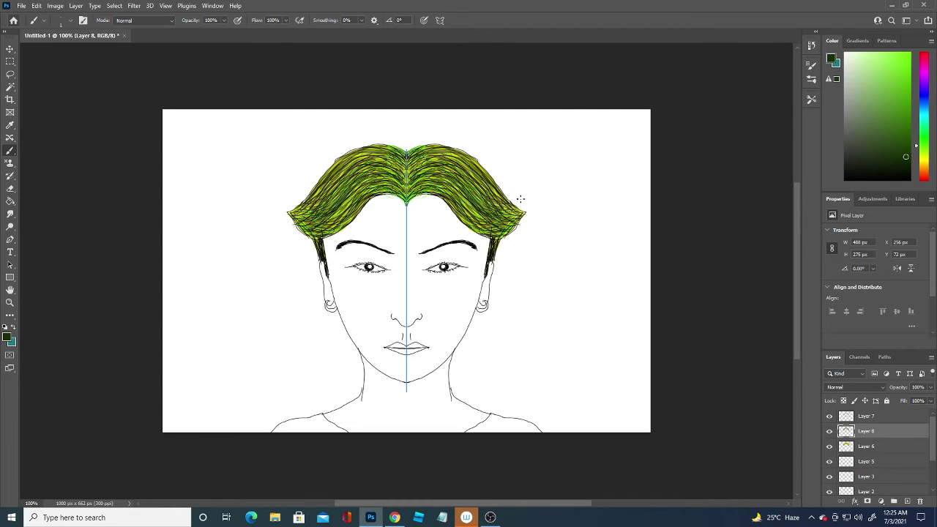
mouse_move(391, 180)
mouse_down()
mouse_move(421, 169)
mouse_move(422, 153)
mouse_up()
drag(458, 197, 483, 217)
Set the foreground to olive #737206 and add small marks on the left and right hair.
click(8, 338)
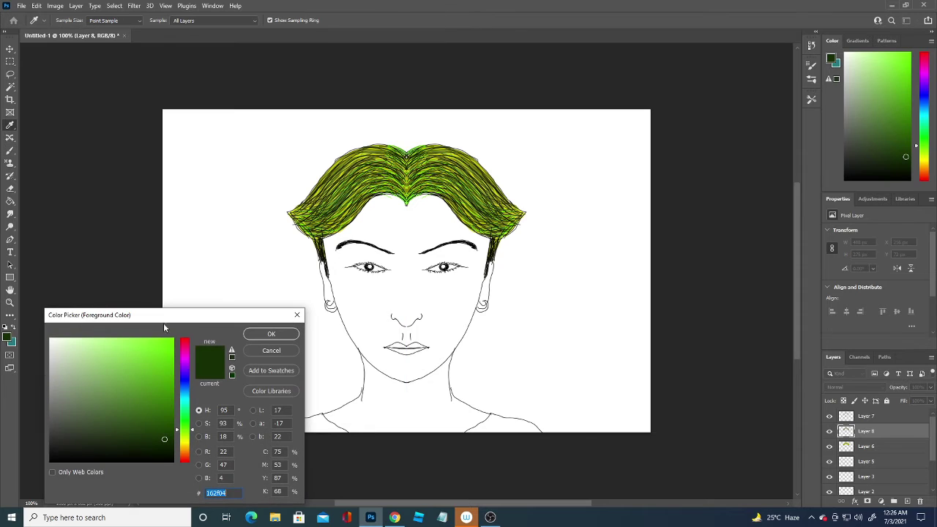
drag(185, 424, 185, 442)
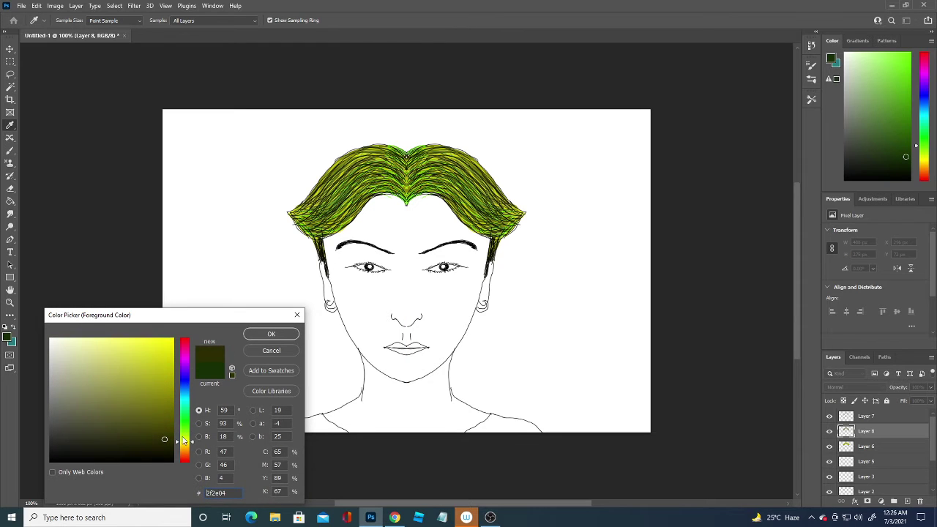
click(173, 348)
click(271, 335)
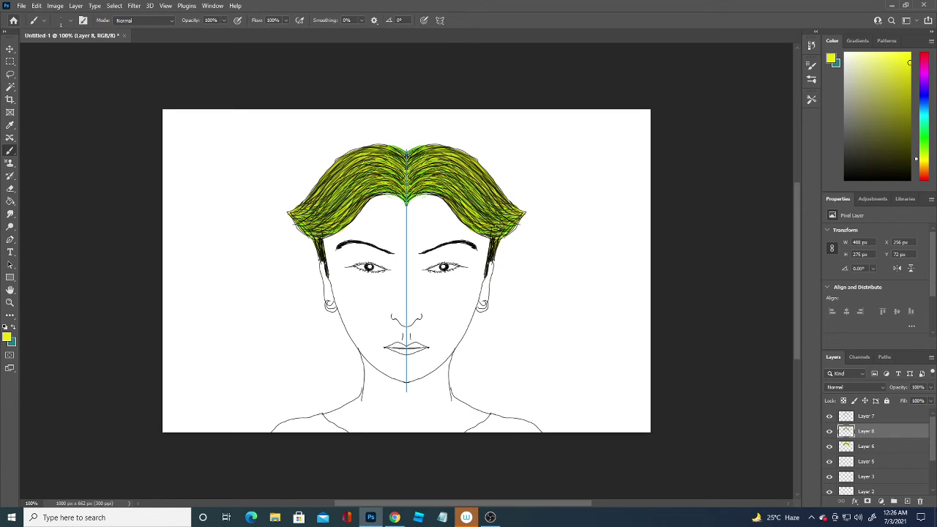
click(7, 337)
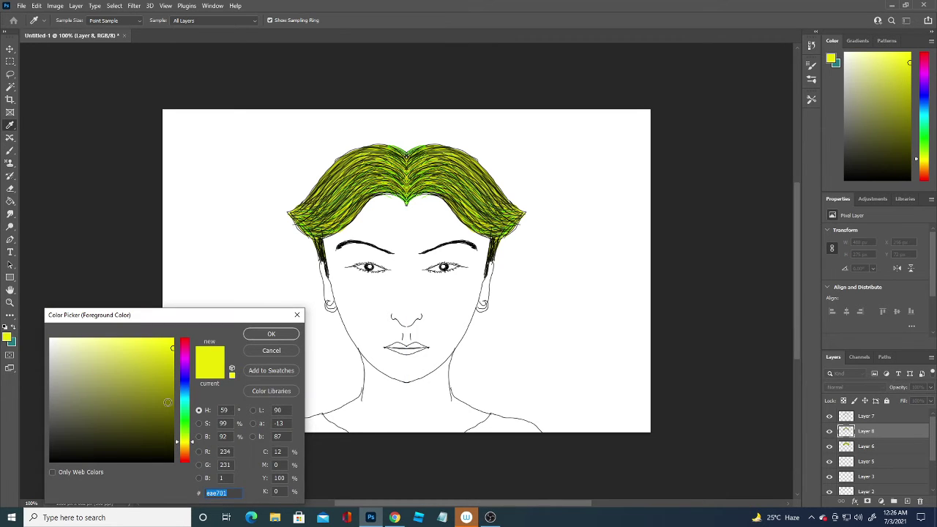
click(167, 406)
click(269, 334)
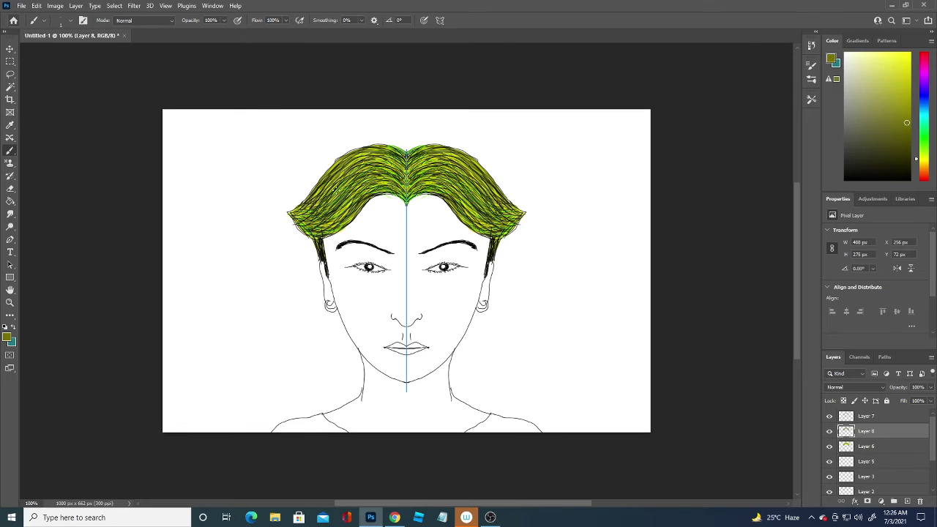
drag(347, 205, 335, 220)
drag(478, 212, 488, 208)
Select Layer 5 and set the foreground colour to teal.
click(871, 463)
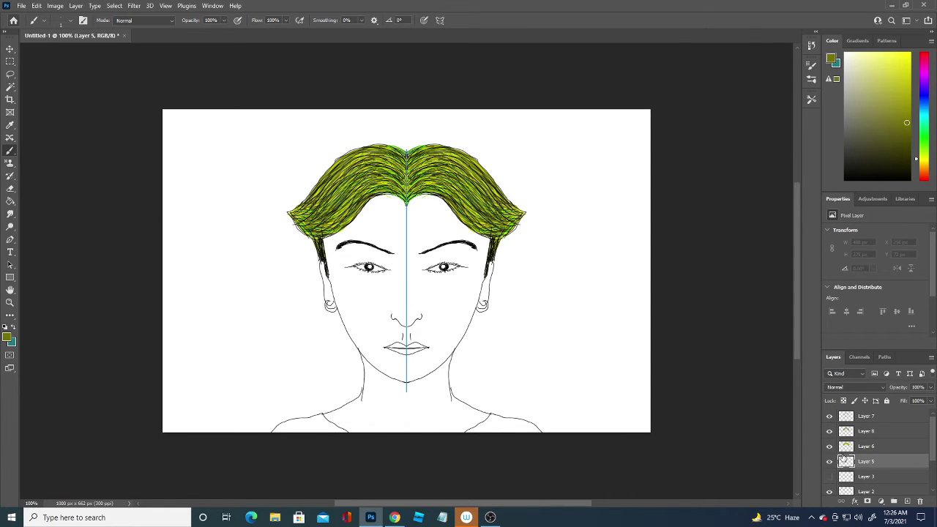
click(8, 337)
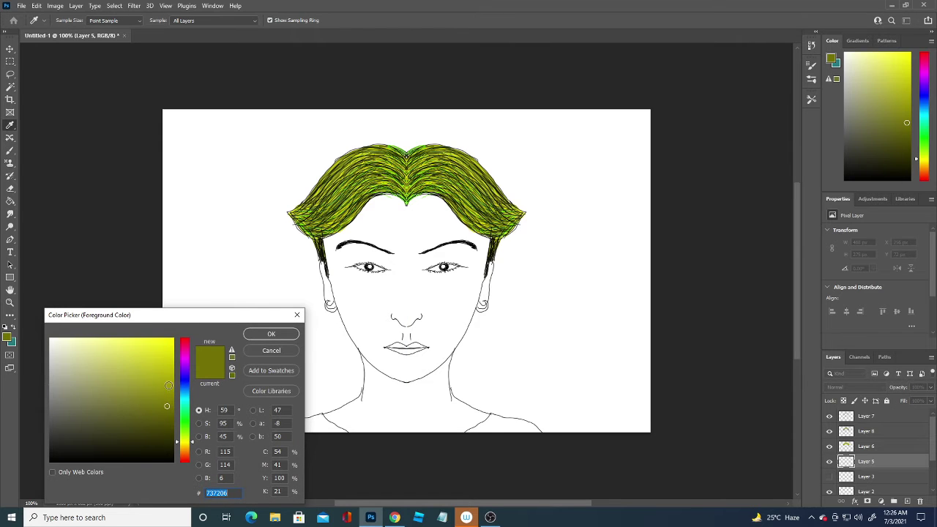
drag(185, 435, 186, 407)
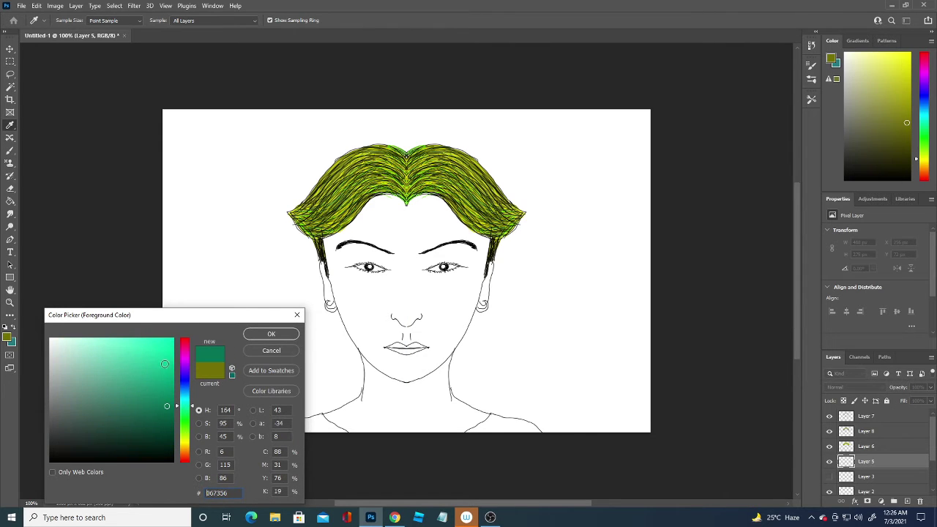
click(165, 363)
click(170, 377)
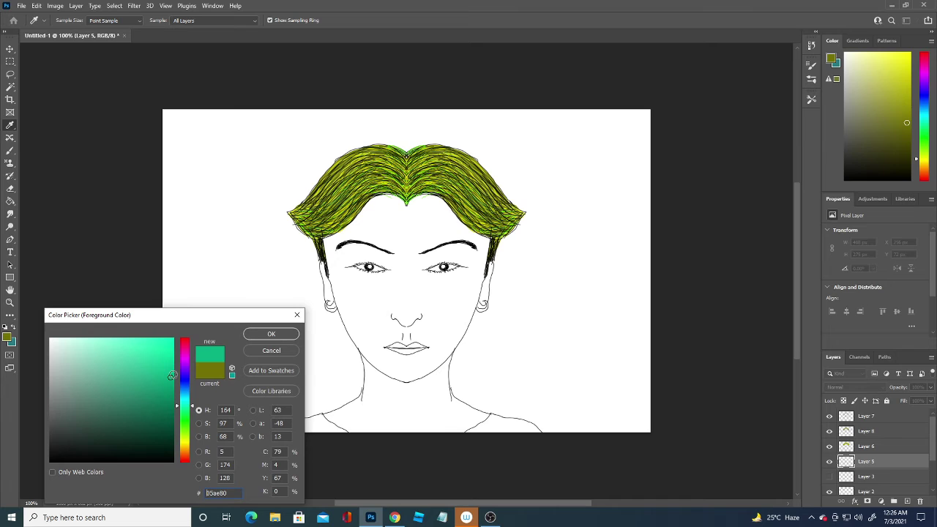
click(265, 335)
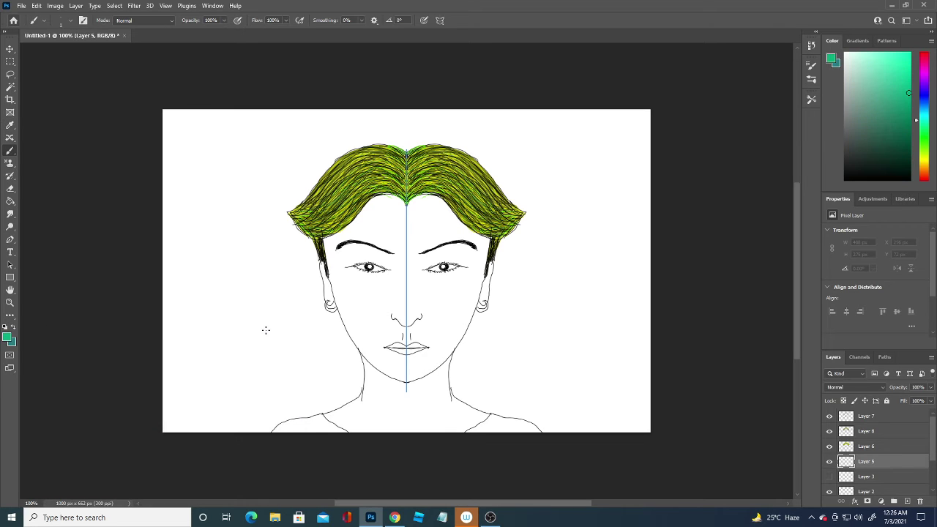
Paint trial teal cheek patches with a 50 px brush, then undo them.
click(70, 20)
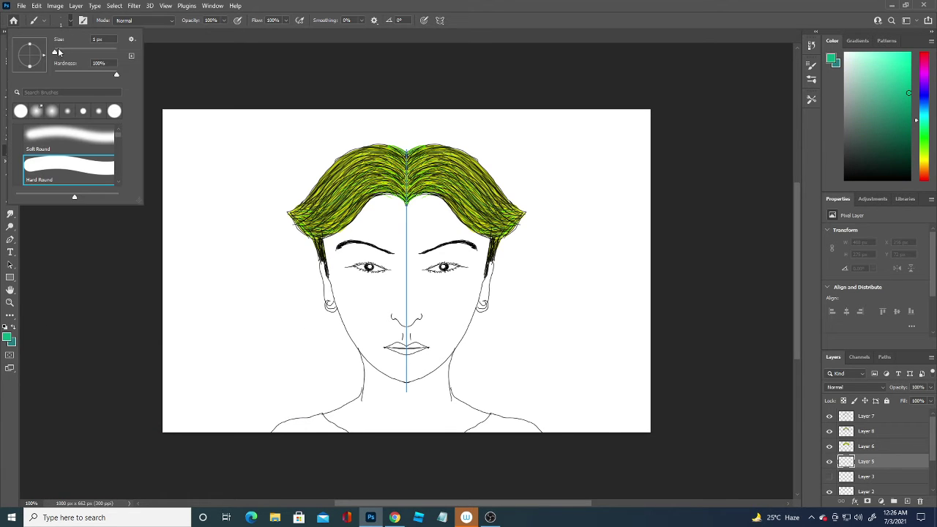
drag(58, 51, 70, 53)
drag(421, 290, 454, 291)
drag(359, 288, 448, 285)
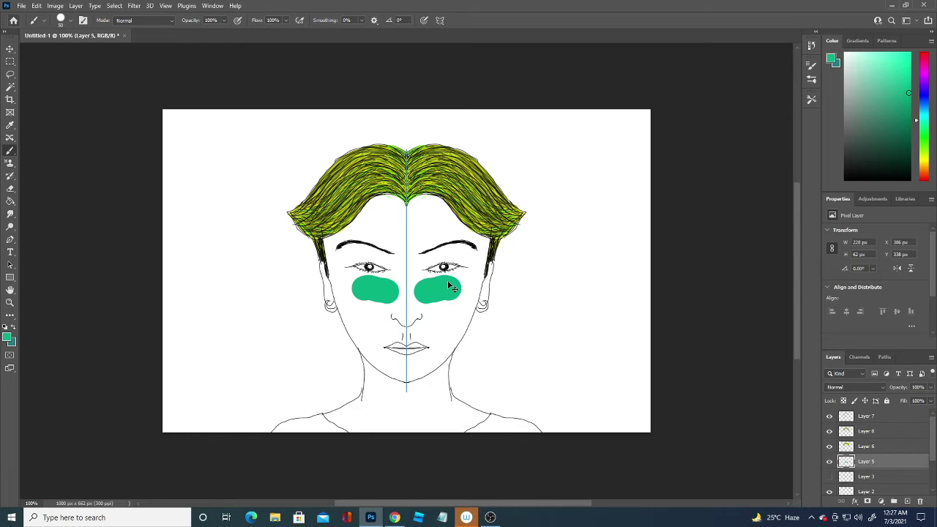
key(ctrl+z)
key(ctrl+z)
key(ctrl+z)
Set the foreground colour to pale mint green 91e3a8.
click(9, 333)
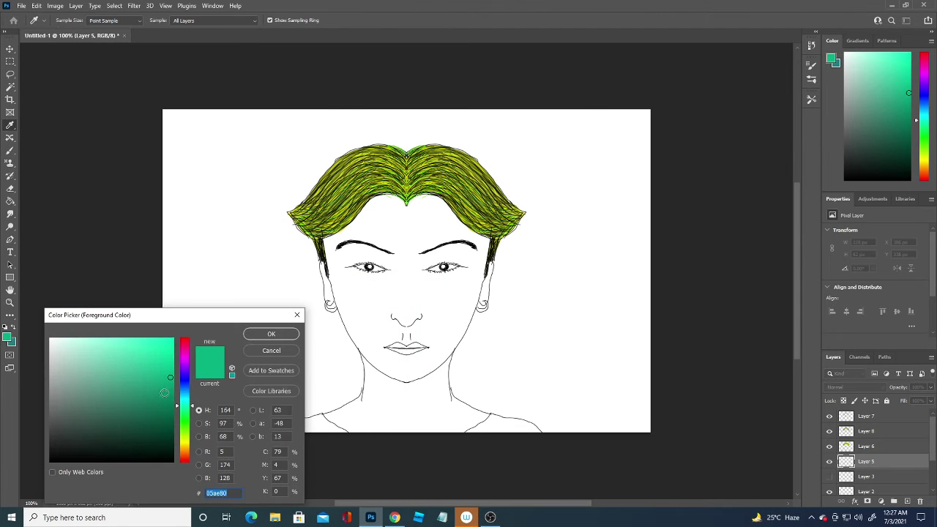
click(94, 366)
click(156, 344)
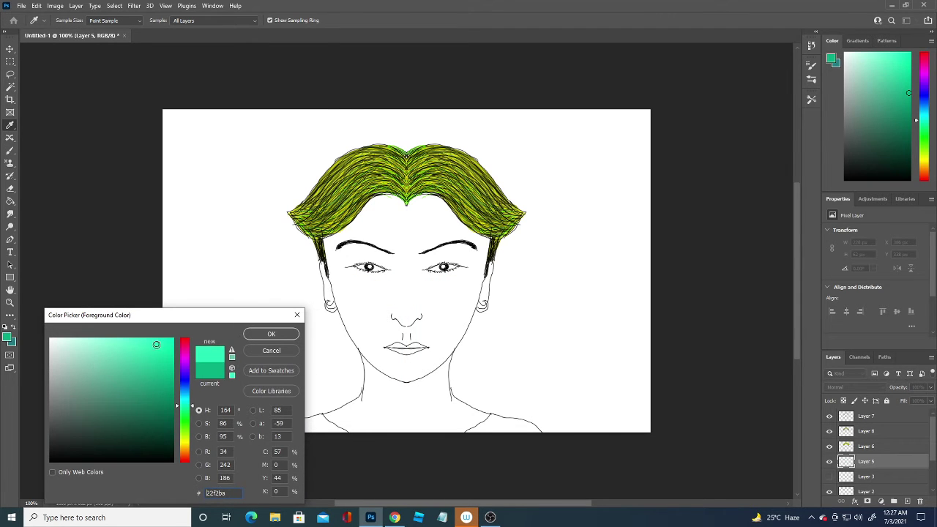
drag(186, 389, 186, 415)
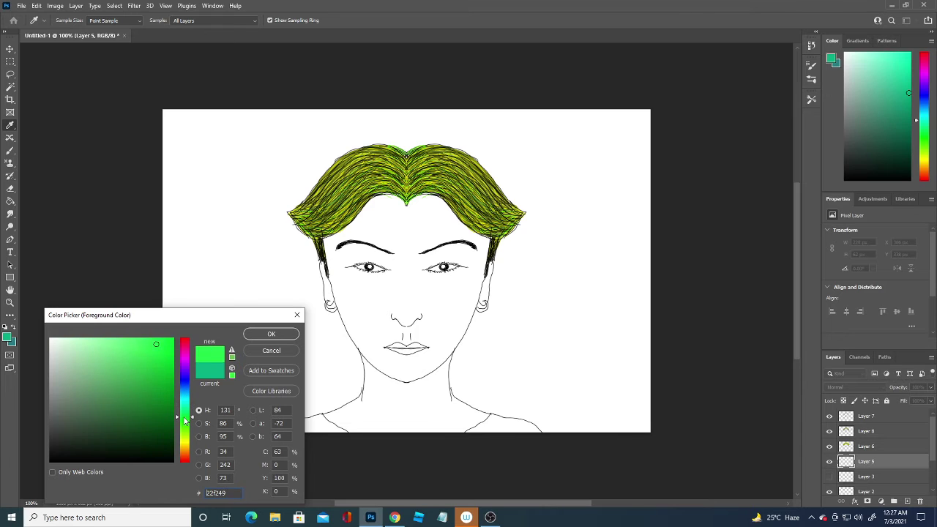
click(93, 354)
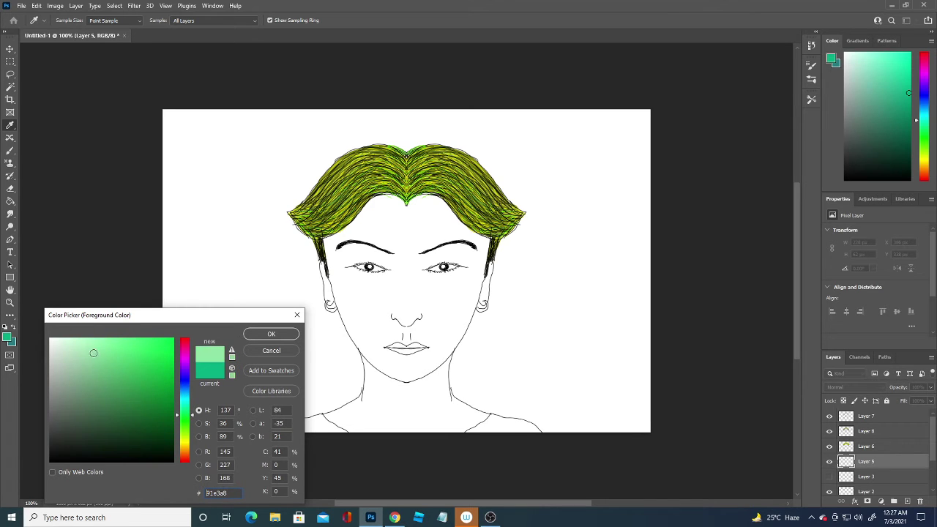
click(271, 334)
Paint pale green skin over the face, neck, shoulders and beside the ears.
key(b)
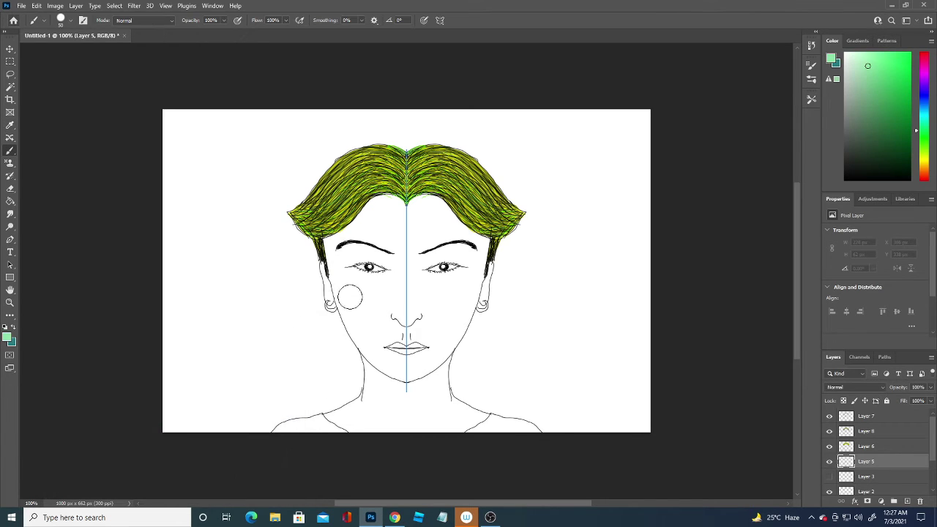
mouse_move(351, 299)
mouse_down()
mouse_move(372, 341)
mouse_move(361, 329)
mouse_move(403, 368)
mouse_move(386, 242)
mouse_move(362, 281)
mouse_move(351, 220)
mouse_move(341, 275)
mouse_move(326, 242)
mouse_move(397, 236)
mouse_up()
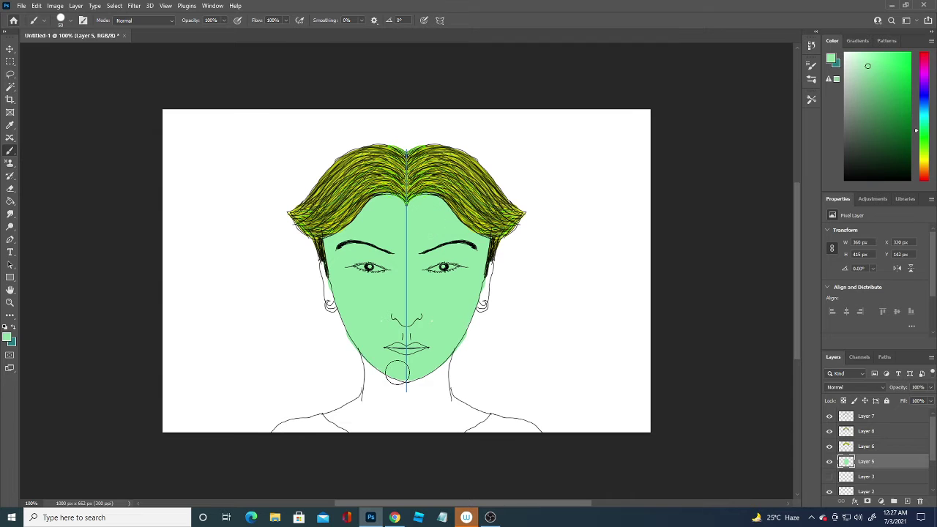
mouse_move(395, 369)
mouse_down()
mouse_move(391, 393)
mouse_move(372, 389)
mouse_move(399, 393)
mouse_move(432, 422)
mouse_move(443, 424)
mouse_move(441, 410)
mouse_move(465, 418)
mouse_move(453, 425)
mouse_up()
mouse_move(372, 425)
mouse_down()
mouse_move(282, 437)
mouse_move(372, 398)
mouse_up()
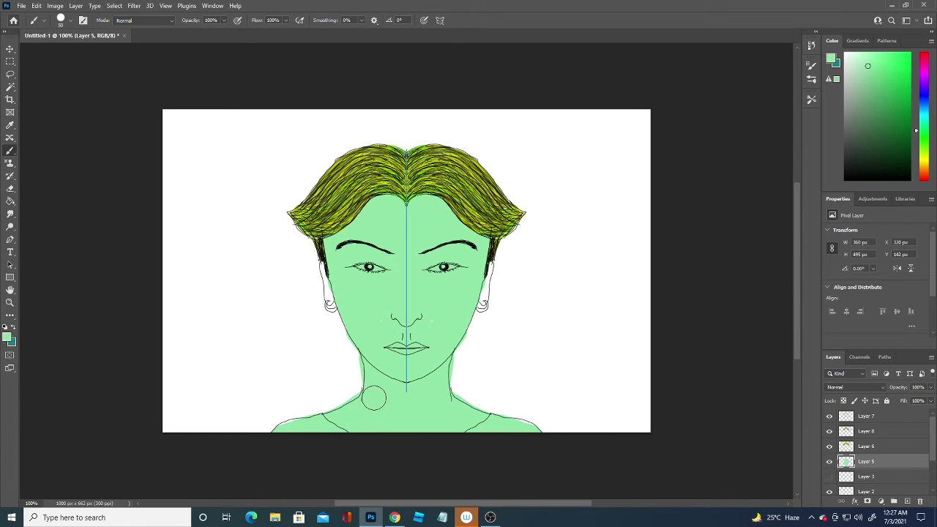
mouse_move(327, 423)
mouse_down()
mouse_move(293, 429)
mouse_move(273, 446)
mouse_up()
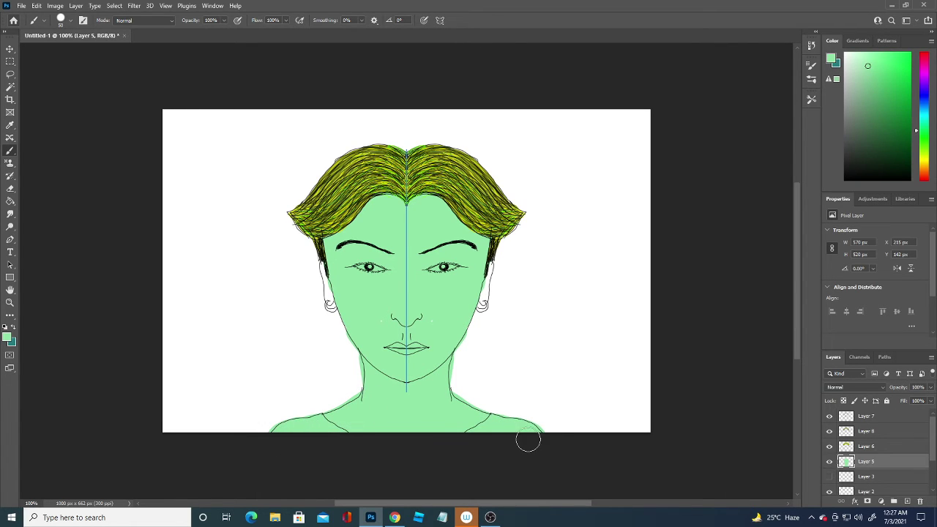
mouse_move(334, 286)
mouse_down()
mouse_move(345, 292)
mouse_move(334, 267)
mouse_up()
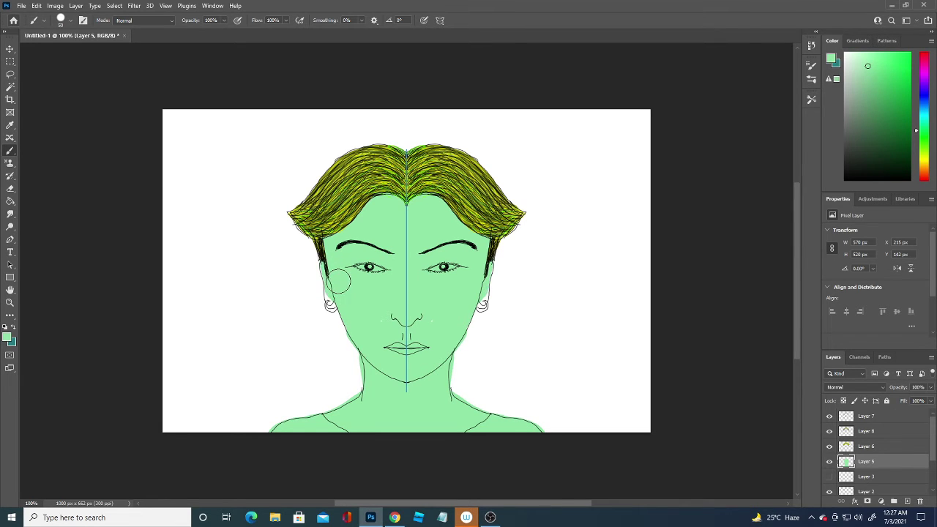
Reduce the brush size to 7 px.
click(71, 20)
drag(67, 51, 56, 51)
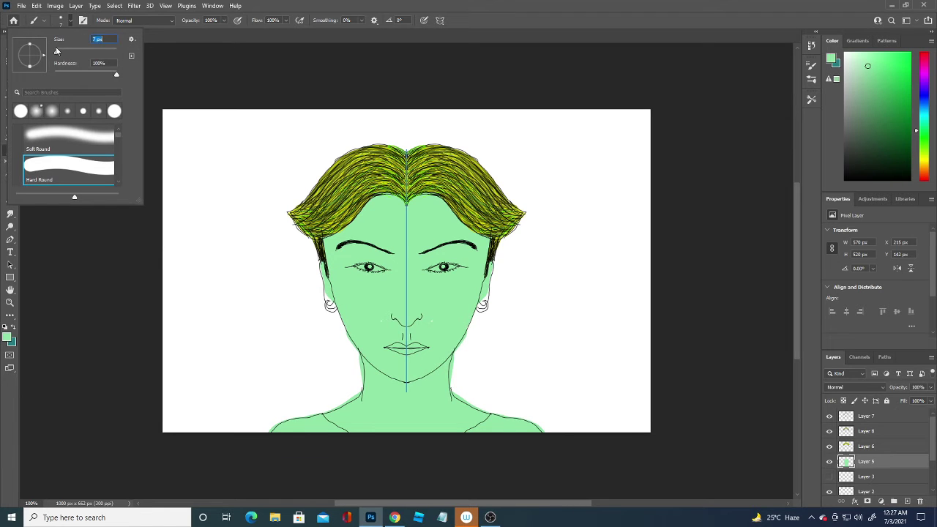
key(Return)
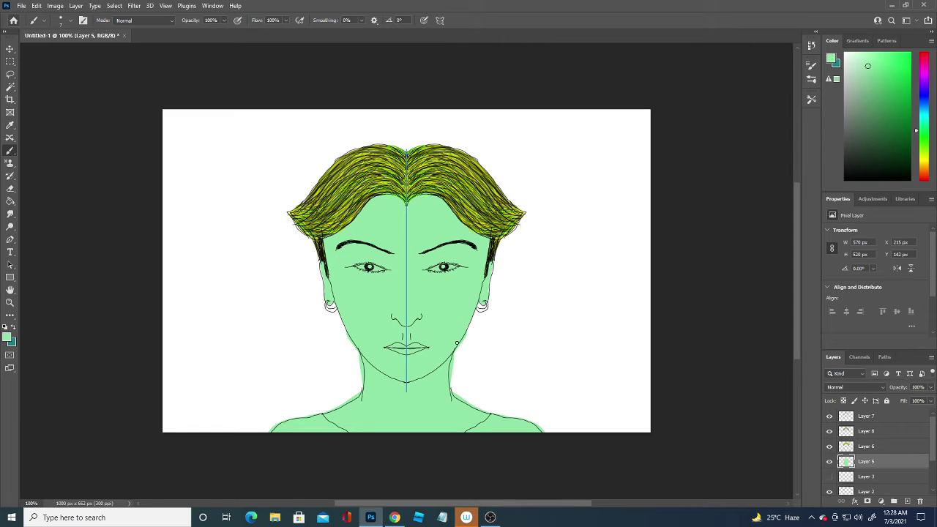
Make Layer 3 active and set the foreground to dark green 337d48.
click(871, 476)
click(829, 475)
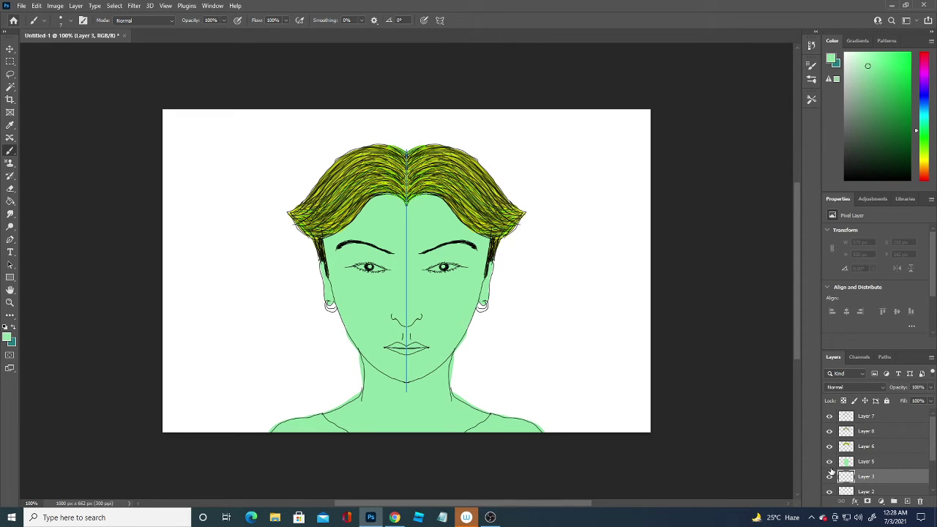
click(7, 337)
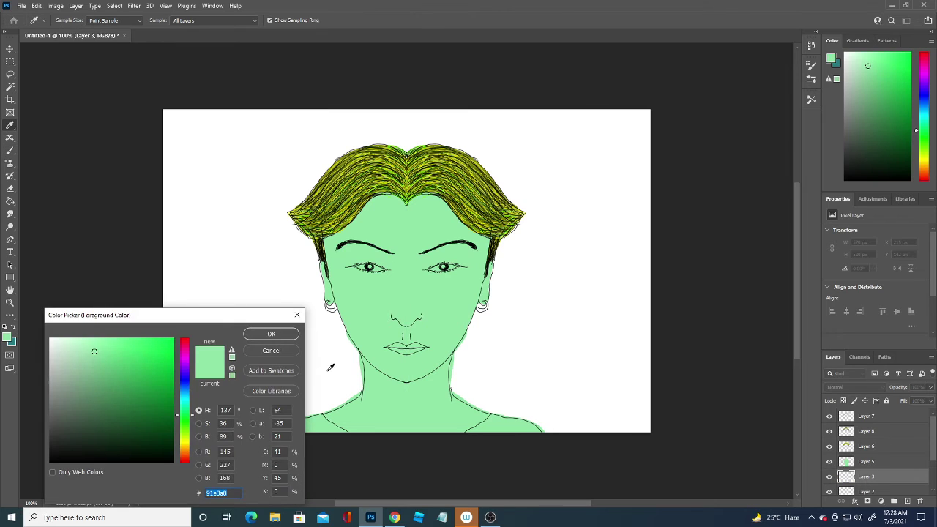
click(122, 401)
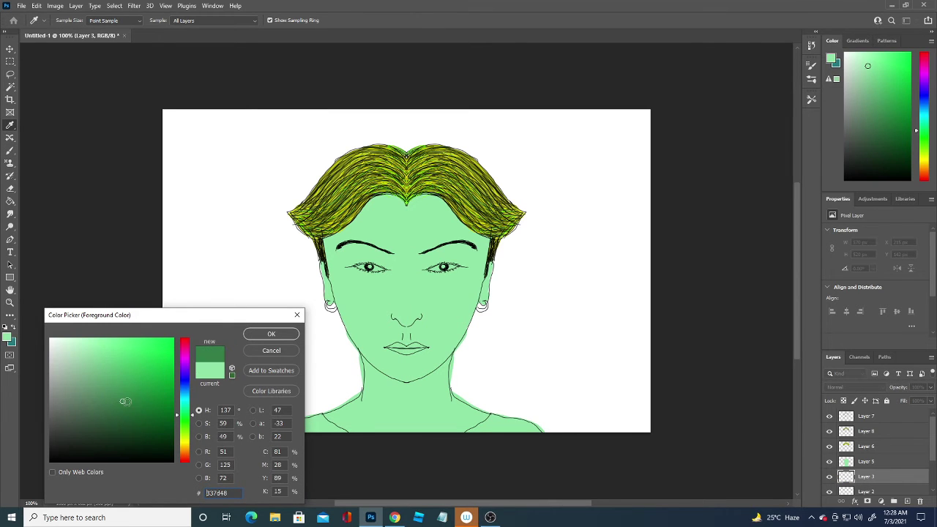
click(259, 336)
key(b)
Undo the thin trial strokes and set the brush size to 80 px.
drag(259, 404, 338, 345)
drag(270, 414, 336, 348)
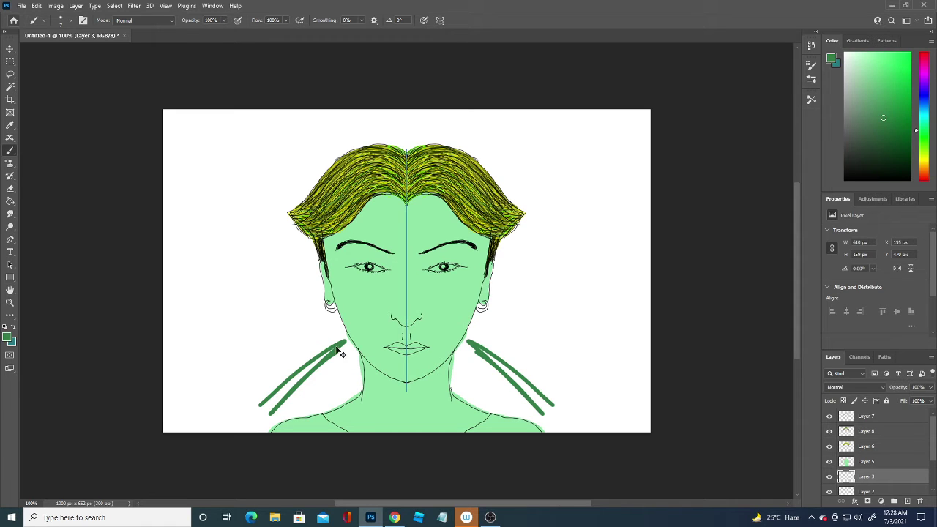
key(ctrl+z)
key(ctrl+z)
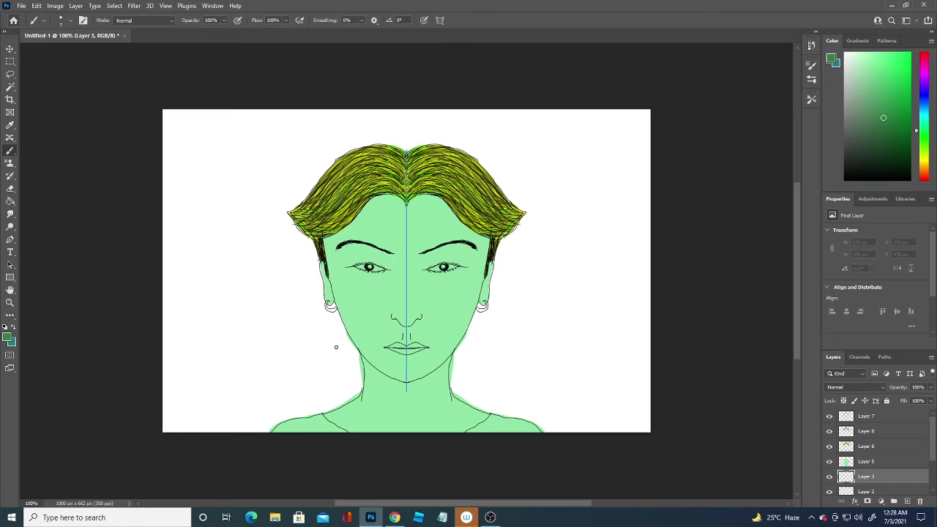
click(60, 20)
text(80)
key(Return)
Cover the white background around the head and neck with dark green.
drag(264, 395, 292, 348)
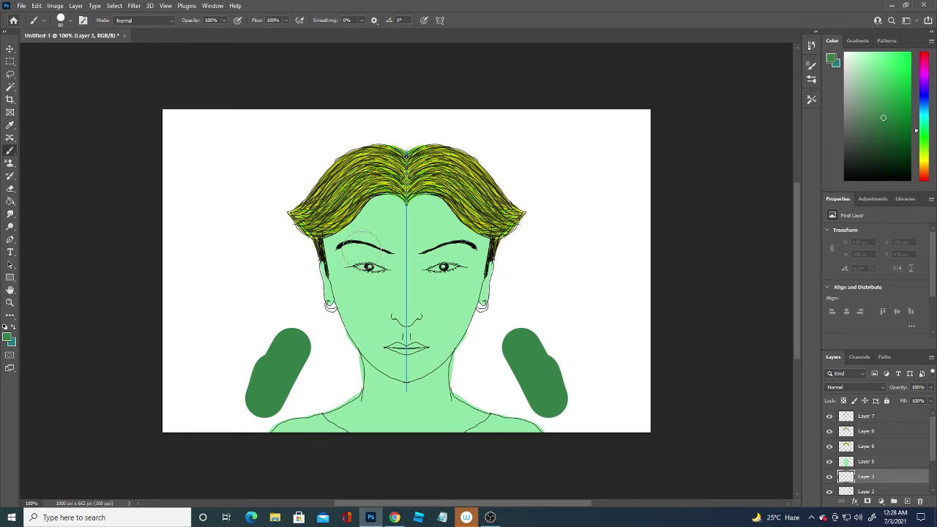
mouse_move(360, 250)
mouse_down()
mouse_move(337, 138)
mouse_move(365, 46)
mouse_move(399, 129)
mouse_move(445, 119)
mouse_move(196, 235)
mouse_up()
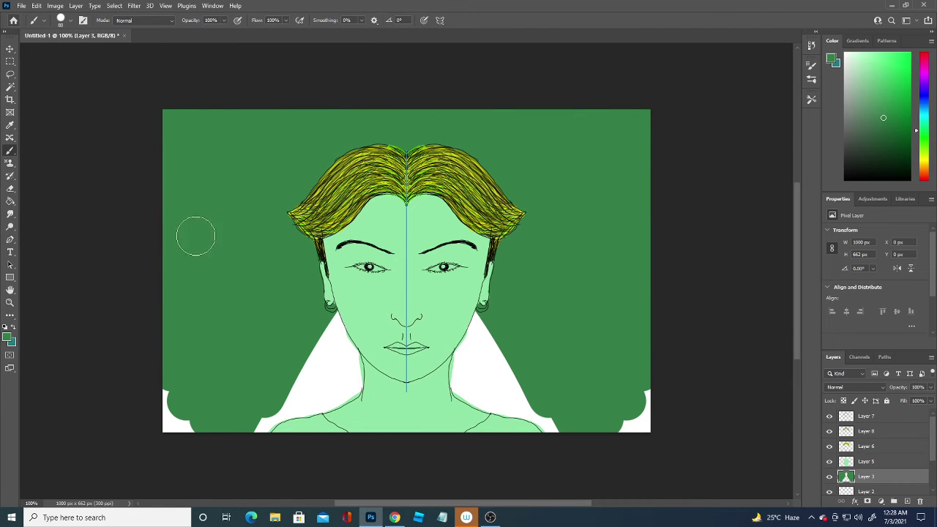
mouse_move(207, 360)
mouse_down()
mouse_move(293, 376)
mouse_move(318, 410)
mouse_move(318, 347)
mouse_move(281, 383)
mouse_up()
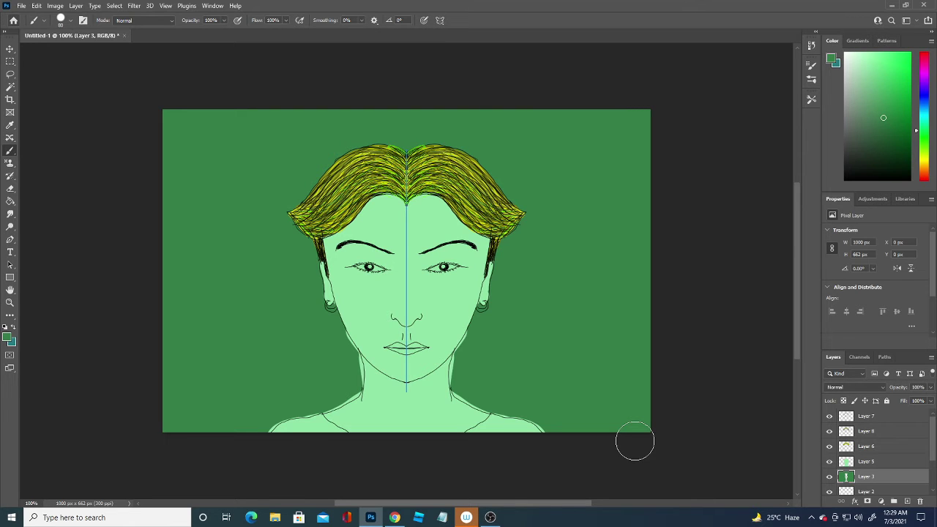
click(9, 337)
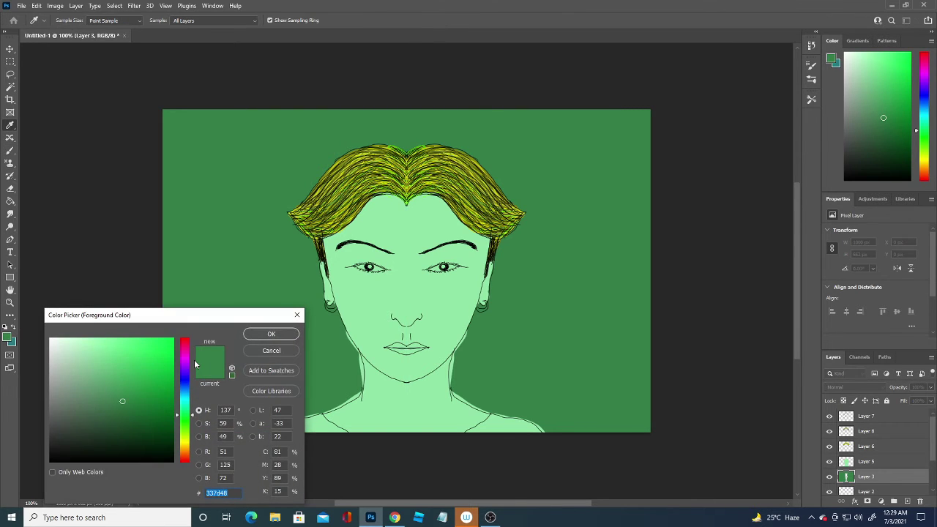
click(272, 349)
Select skin Layer 5 and erase stray paint at the neck edge with a 1 px eraser.
click(10, 50)
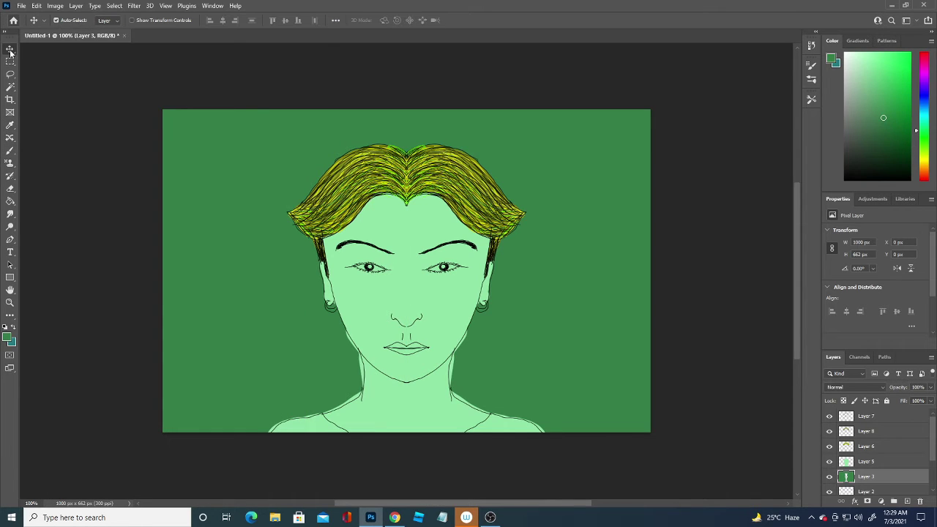
click(445, 313)
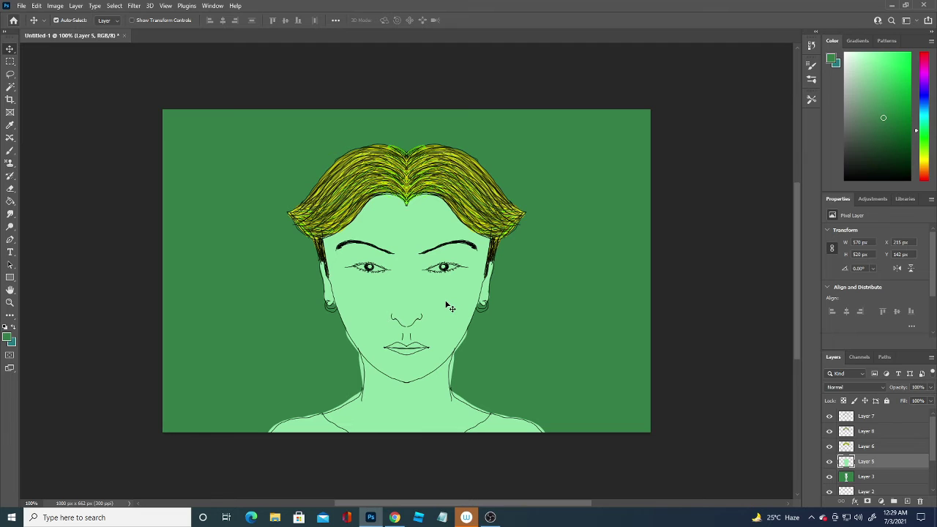
click(11, 189)
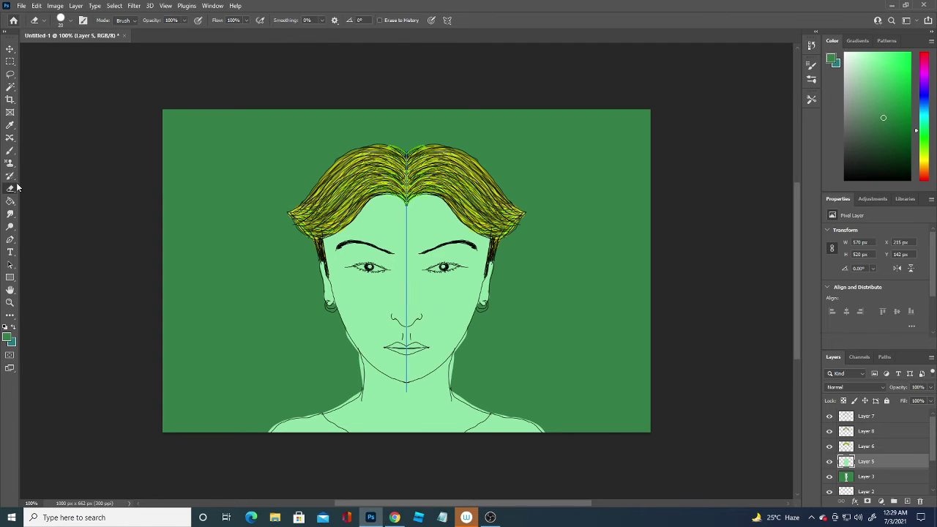
click(61, 20)
text(1)
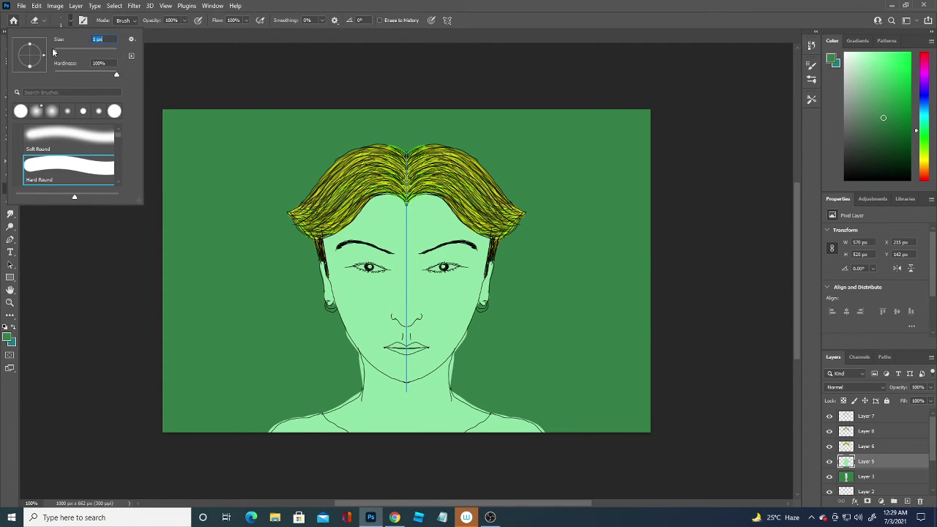
key(Return)
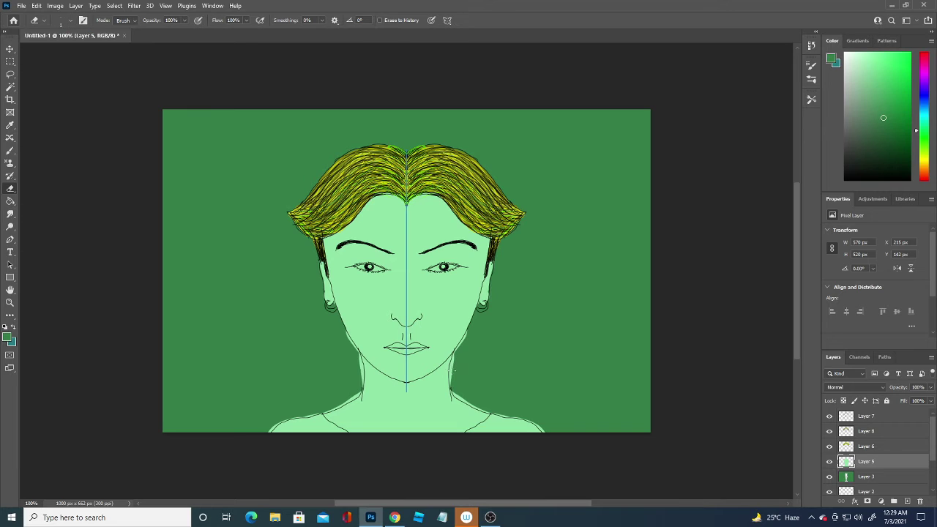
mouse_move(453, 372)
mouse_down()
mouse_move(455, 359)
mouse_move(450, 367)
mouse_up()
Widen the eraser to 12 px and clear stray paint along the right neck and shoulder.
click(70, 21)
drag(57, 53, 59, 54)
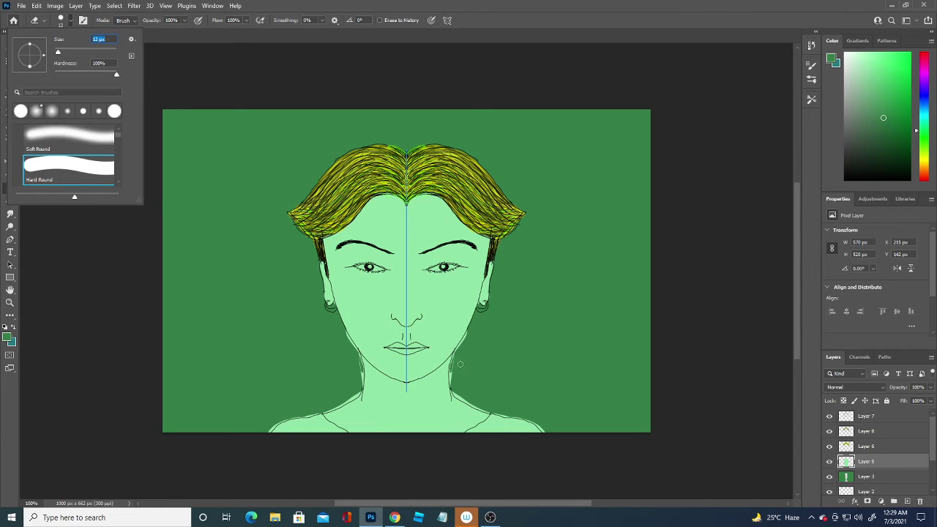
click(458, 365)
mouse_move(454, 366)
mouse_down()
mouse_move(457, 352)
mouse_move(455, 368)
mouse_move(478, 407)
mouse_up()
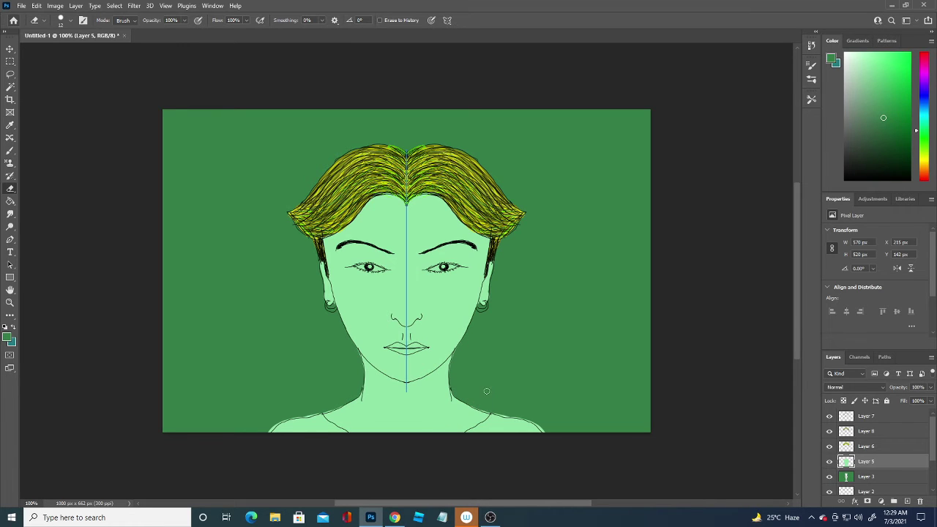
drag(478, 406, 546, 425)
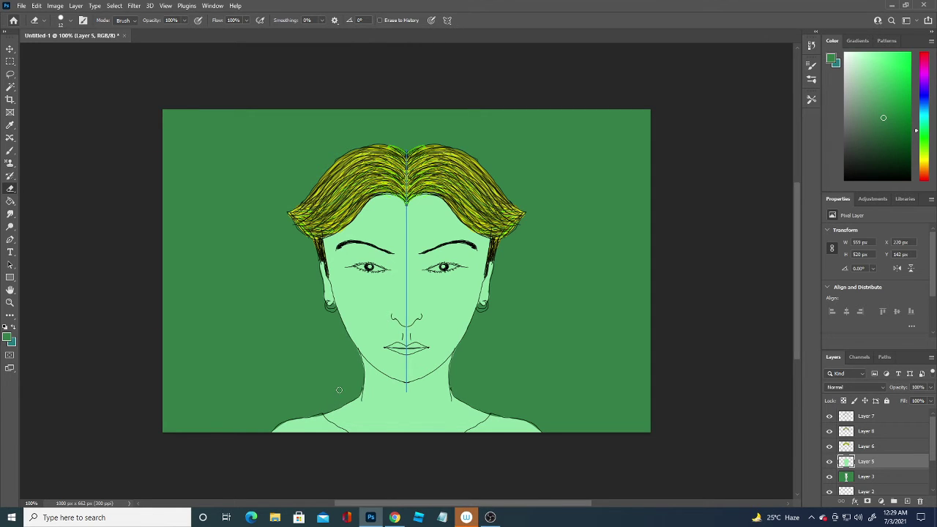
Check the foreground colour, click through Layers 6 and 7, and toggle the skin layer's visibility.
click(8, 337)
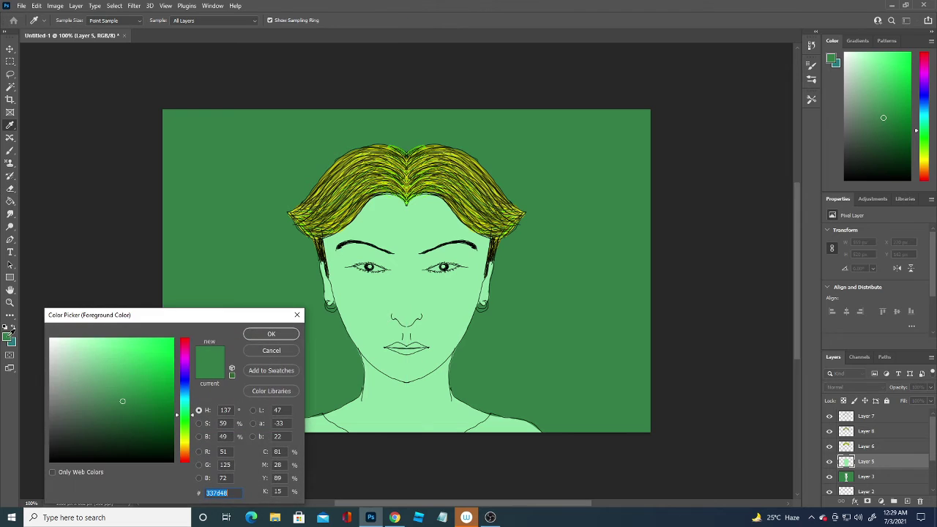
click(268, 351)
click(889, 449)
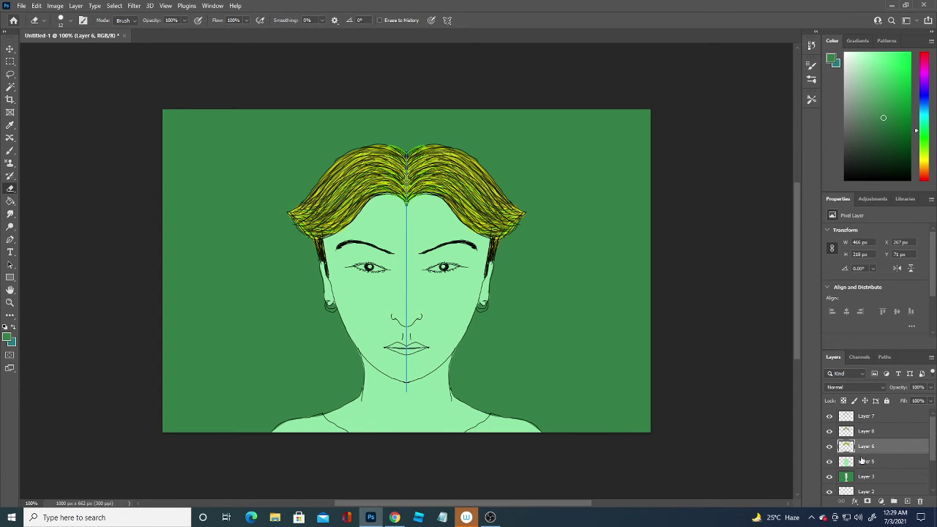
click(893, 417)
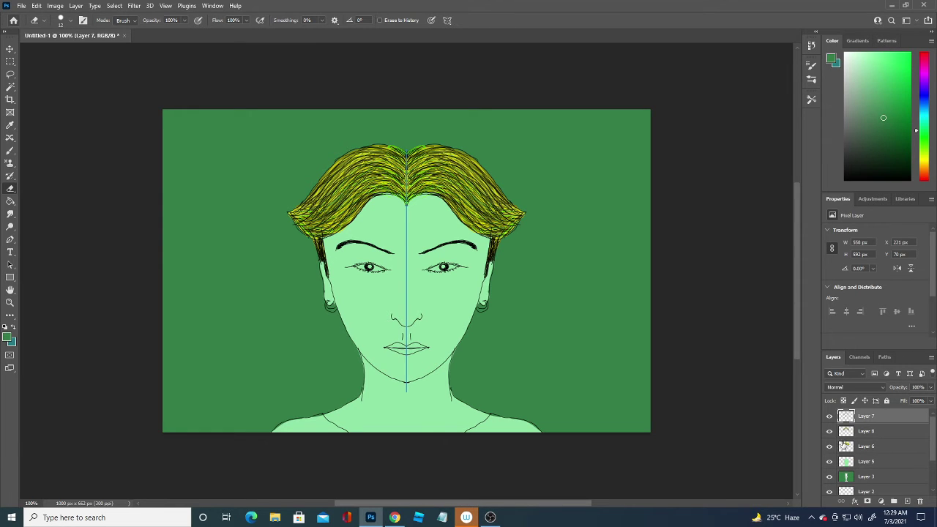
click(872, 462)
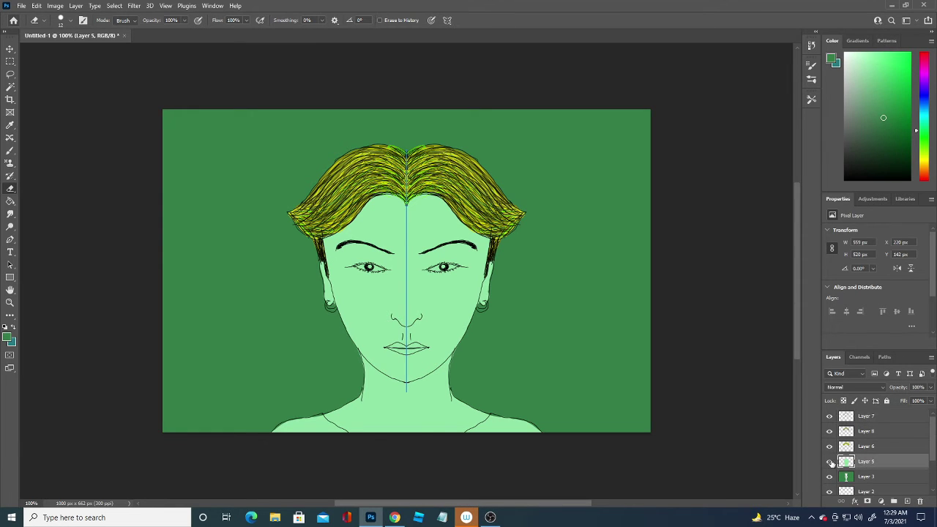
click(830, 462)
Pick a brighter green foreground, trial-erase across both shoulders, then undo it.
click(7, 337)
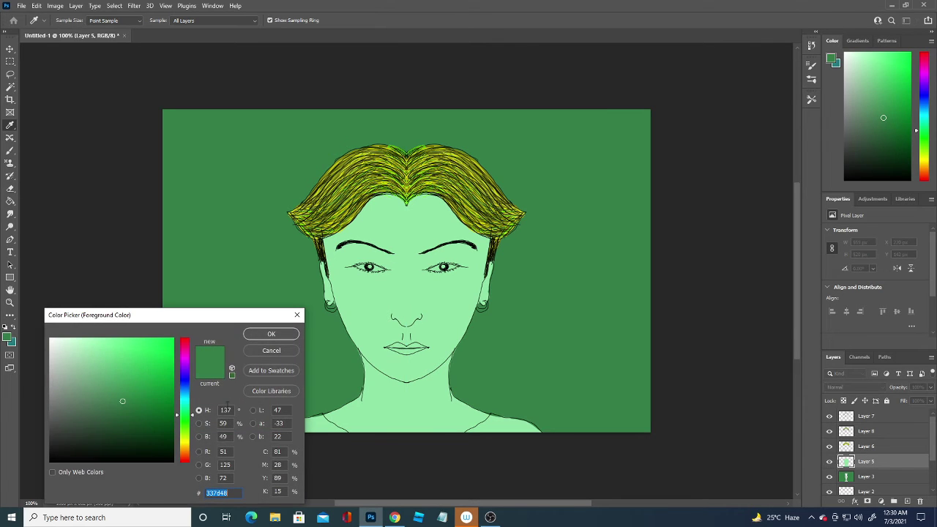
click(161, 361)
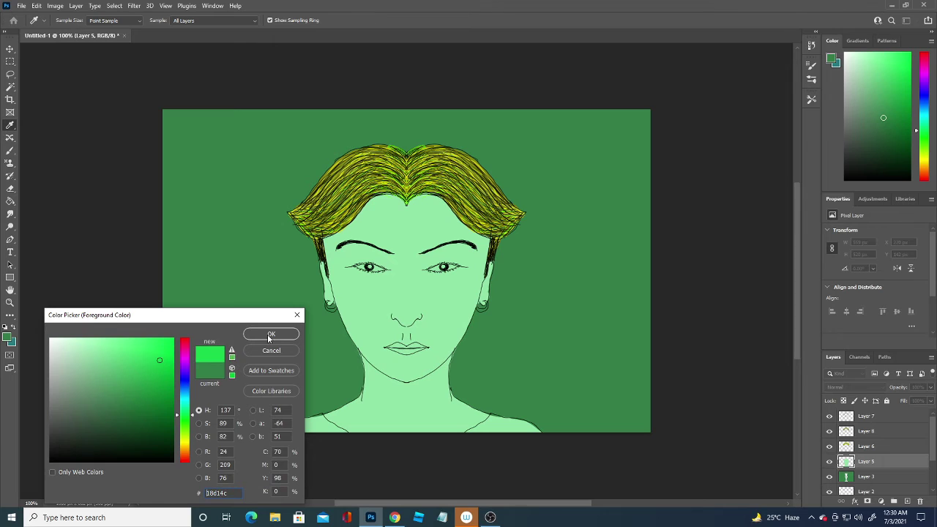
click(271, 334)
drag(304, 424, 287, 430)
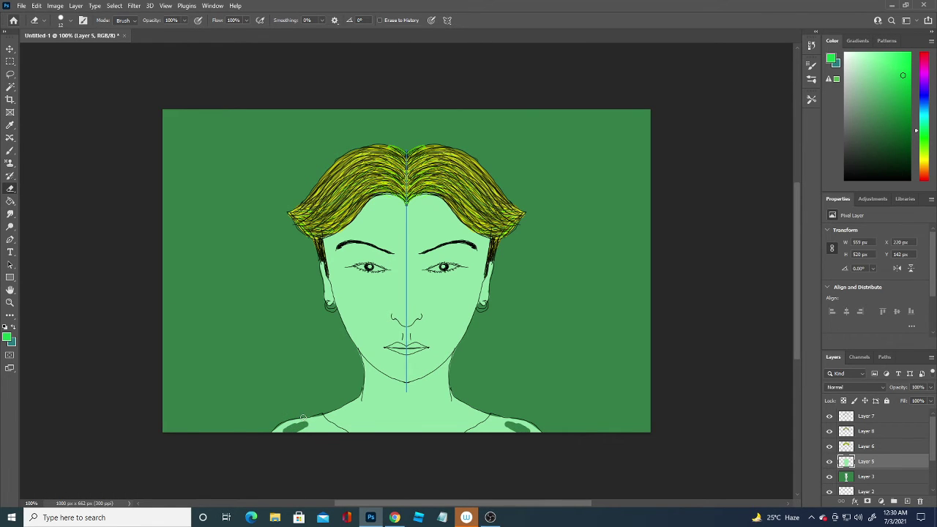
key(ctrl+z)
Change the foreground colour to sky blue 18a3d1, trial-erase the shoulders again, and undo.
click(7, 339)
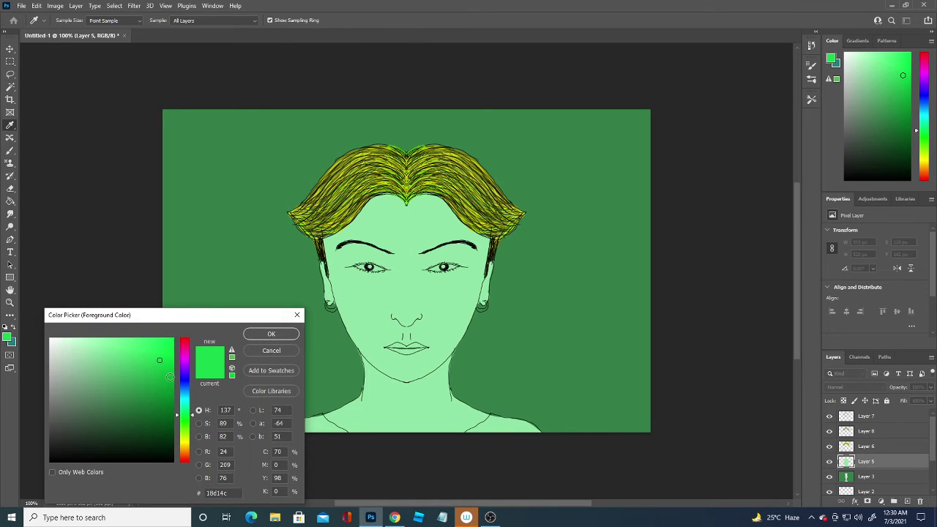
click(184, 395)
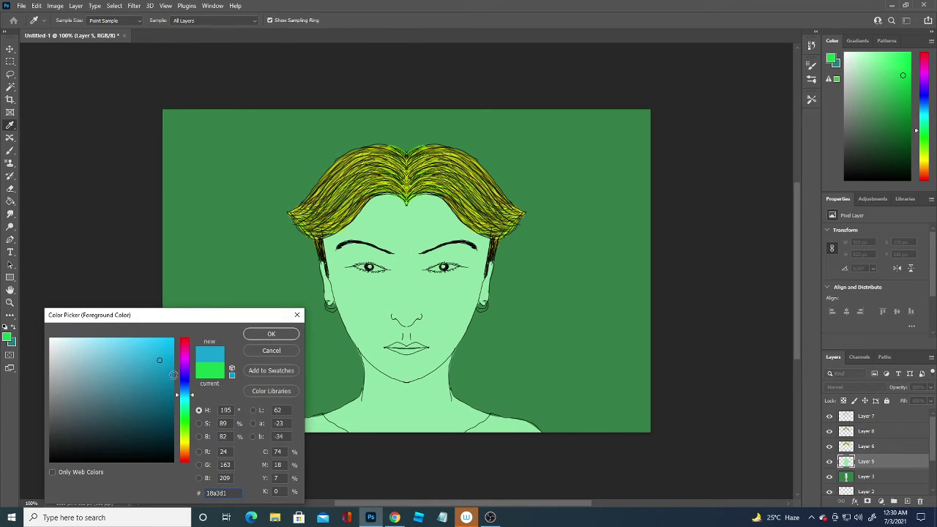
click(272, 336)
mouse_move(301, 426)
mouse_down()
mouse_move(290, 427)
mouse_move(297, 423)
mouse_up()
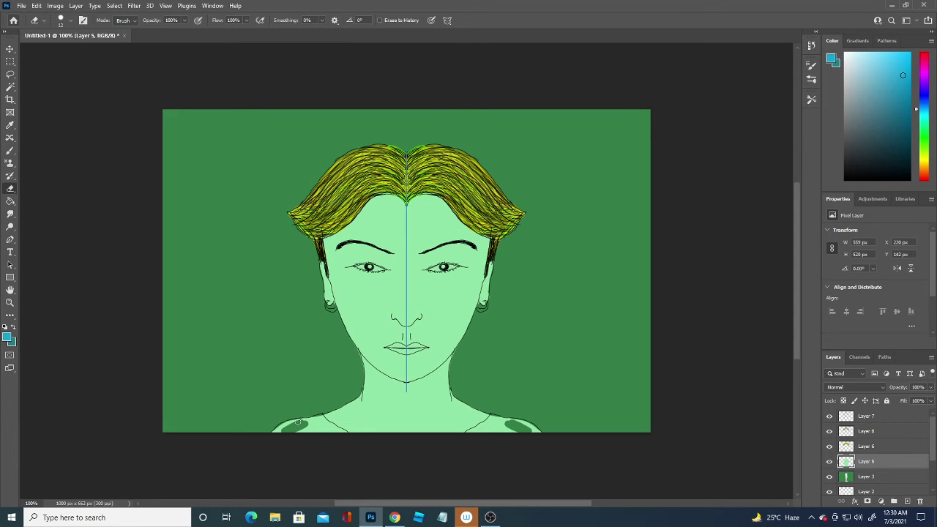
key(ctrl+z)
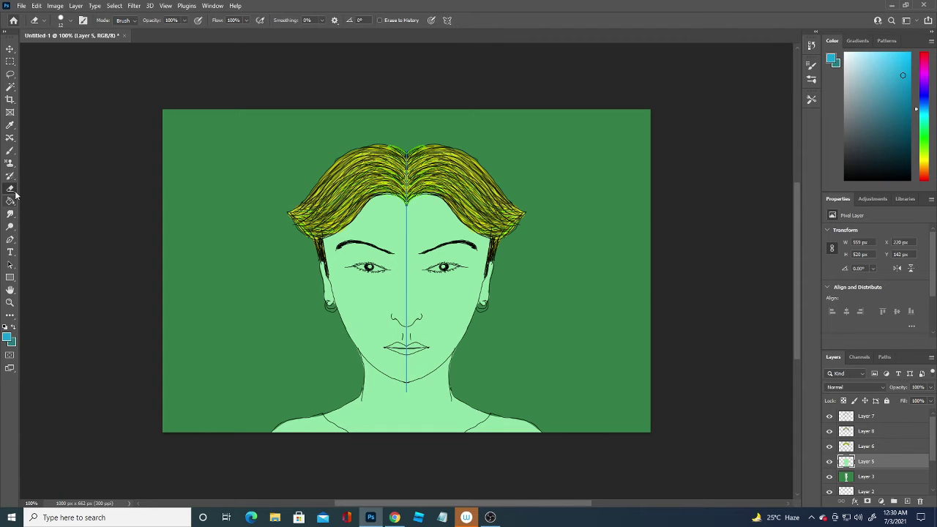
With a smaller brush, paint blue across both shoulders.
click(9, 150)
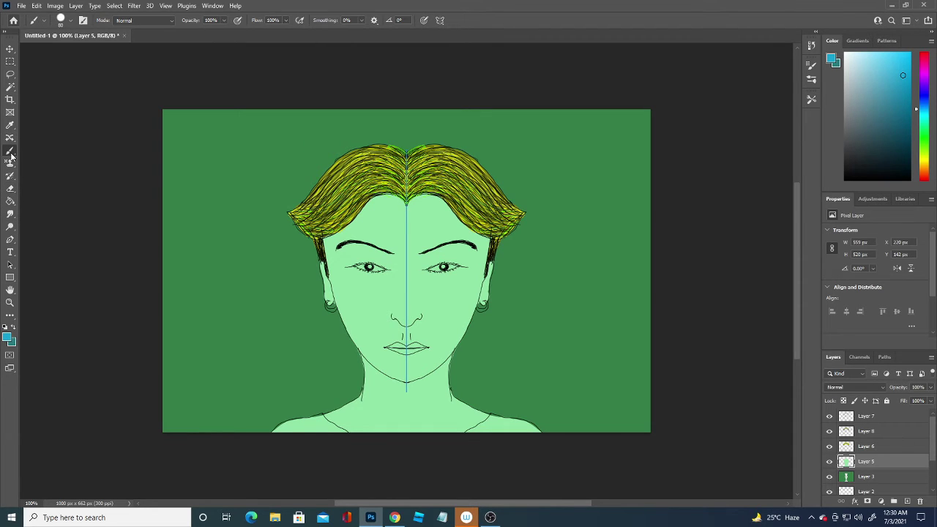
click(70, 20)
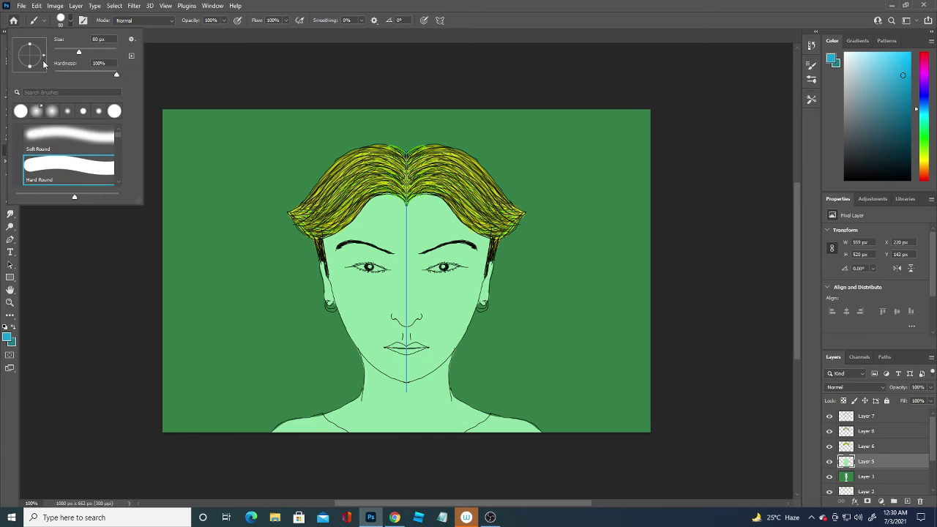
drag(77, 48, 58, 48)
click(313, 421)
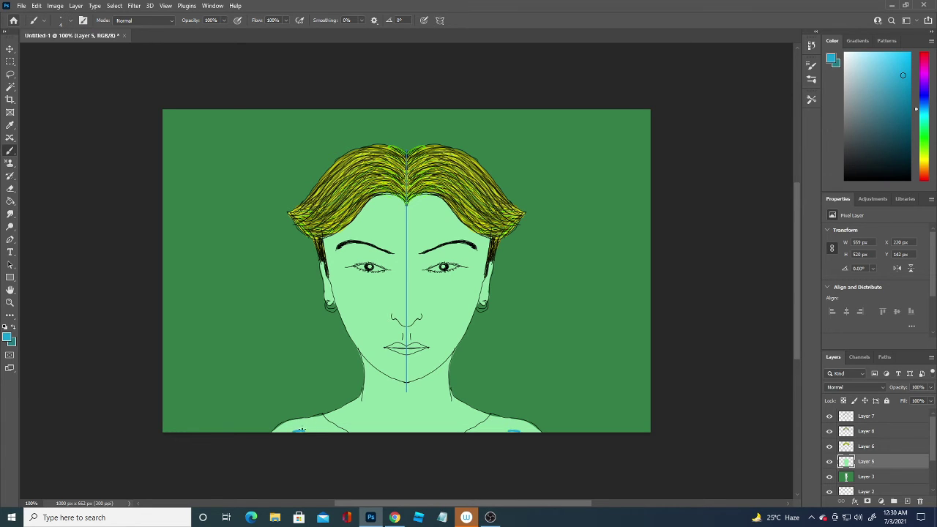
mouse_move(292, 431)
mouse_down()
mouse_move(306, 425)
mouse_move(289, 423)
mouse_move(325, 429)
mouse_move(300, 429)
mouse_up()
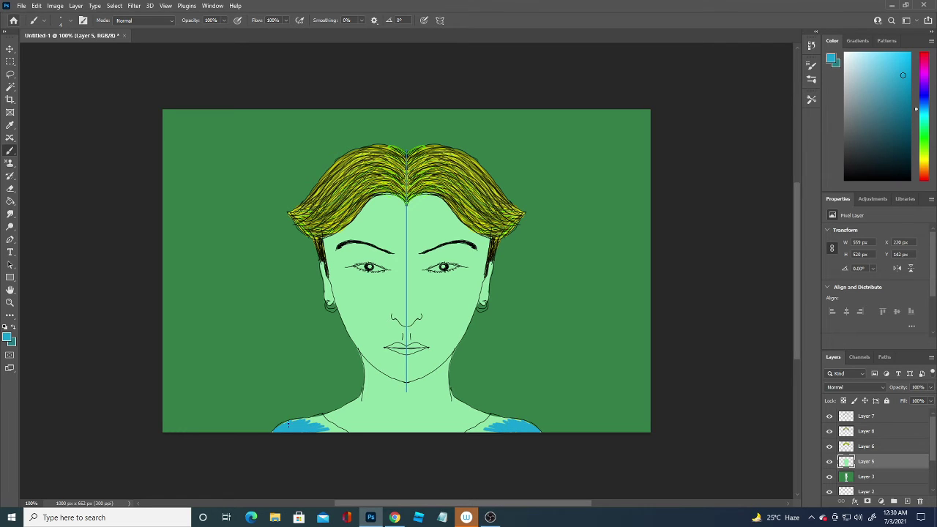
Fill more of both shoulders blue with a 26 px brush, then shrink the brush to 1 px.
click(65, 20)
drag(56, 52, 62, 52)
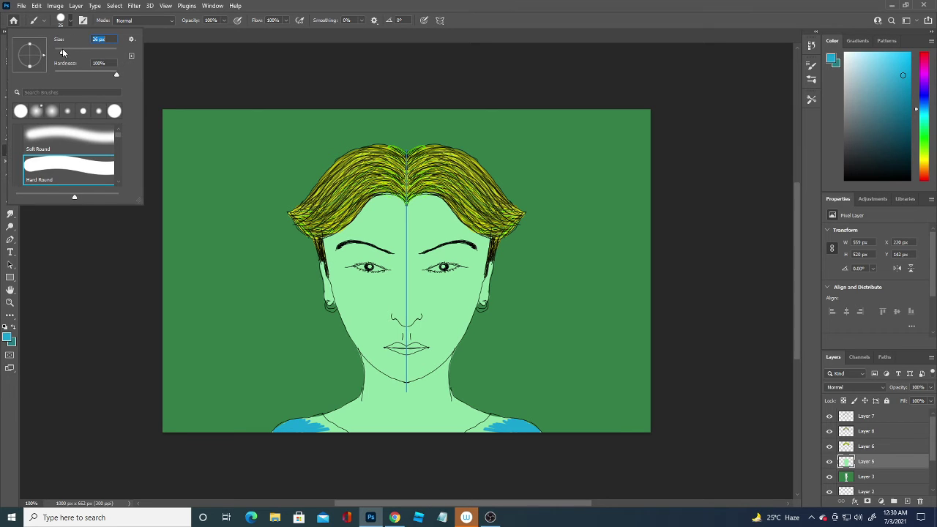
click(327, 430)
mouse_move(328, 433)
mouse_down()
mouse_move(337, 431)
mouse_move(290, 426)
mouse_move(344, 439)
mouse_up()
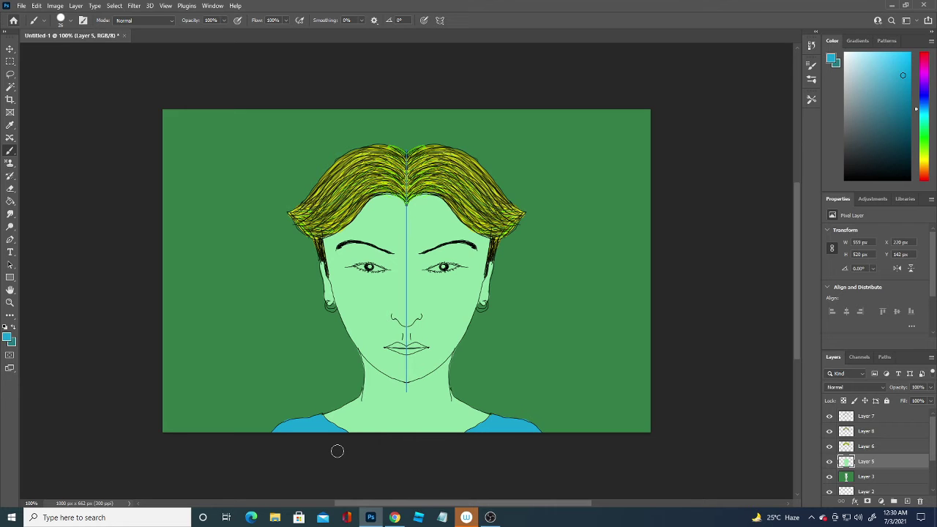
click(71, 20)
drag(64, 52, 54, 52)
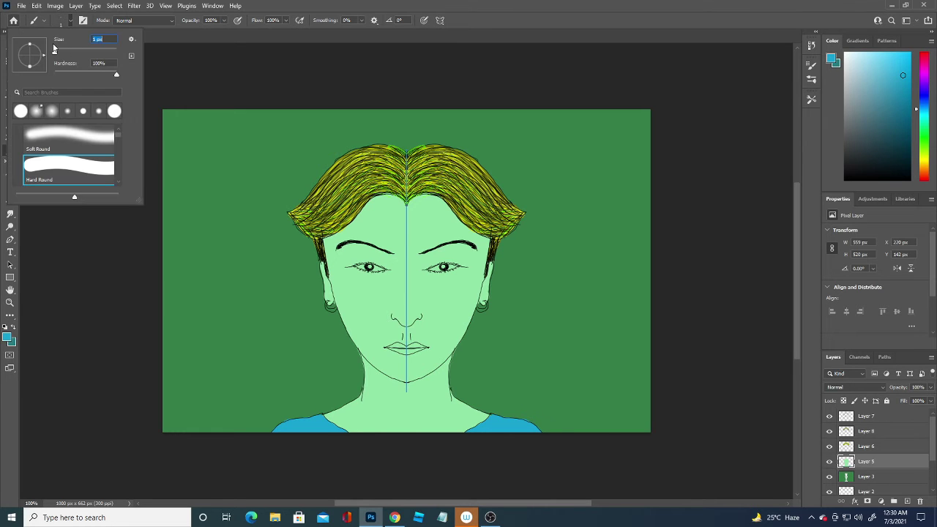
Set the foreground to white (ffffff) and dot highlights into the eyes with the 1 px brush.
click(7, 340)
click(50, 339)
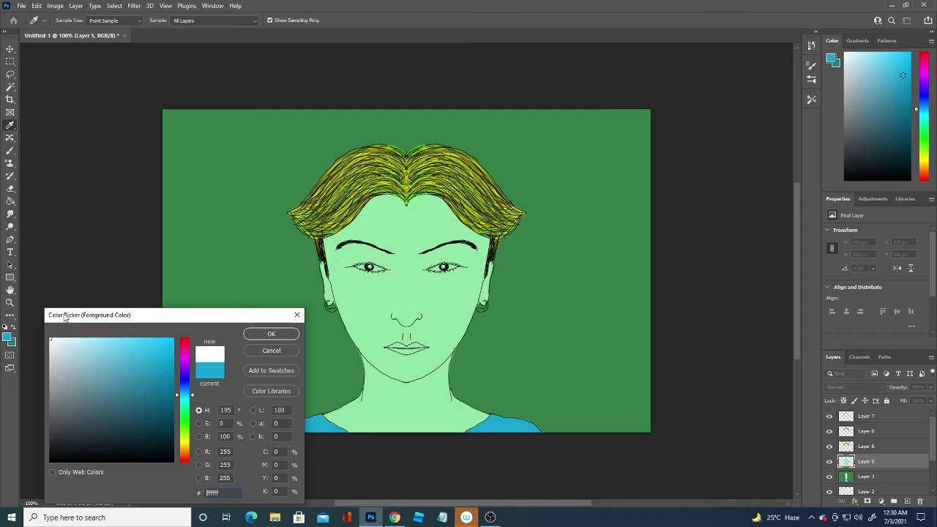
click(271, 335)
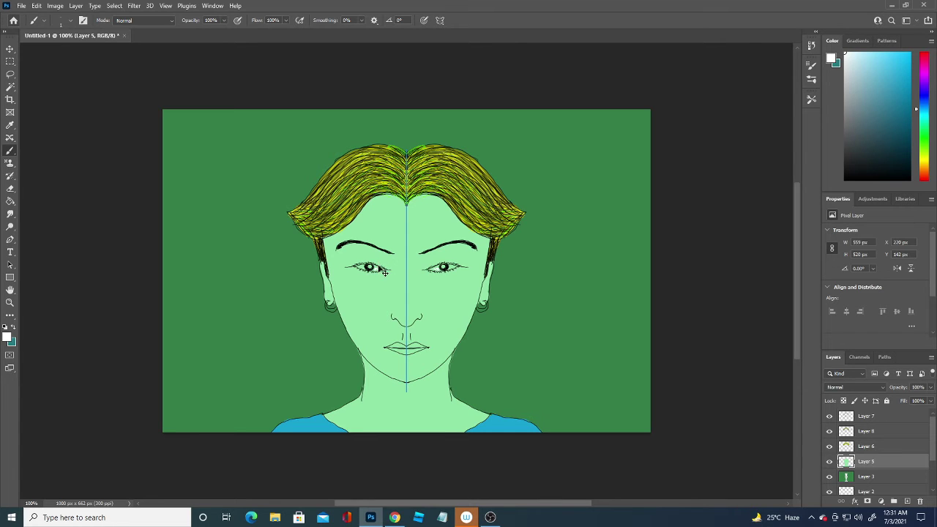
click(7, 337)
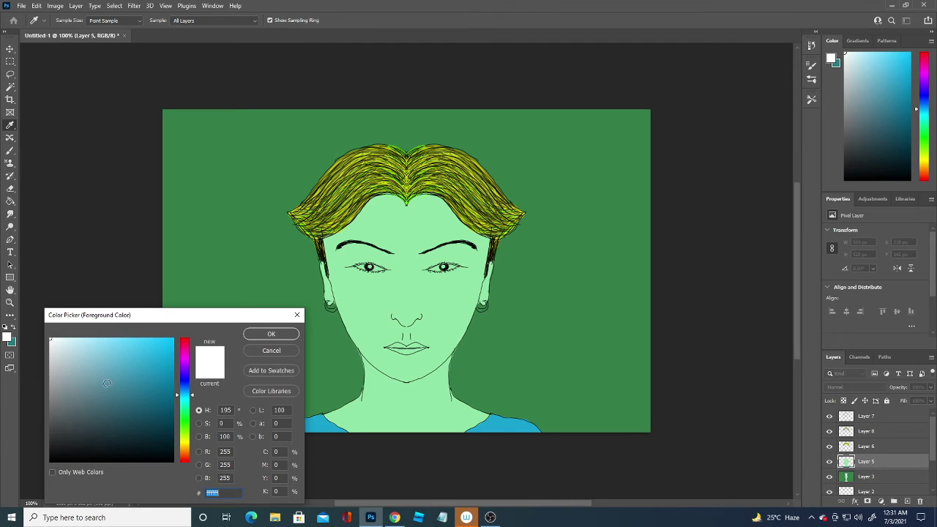
click(272, 333)
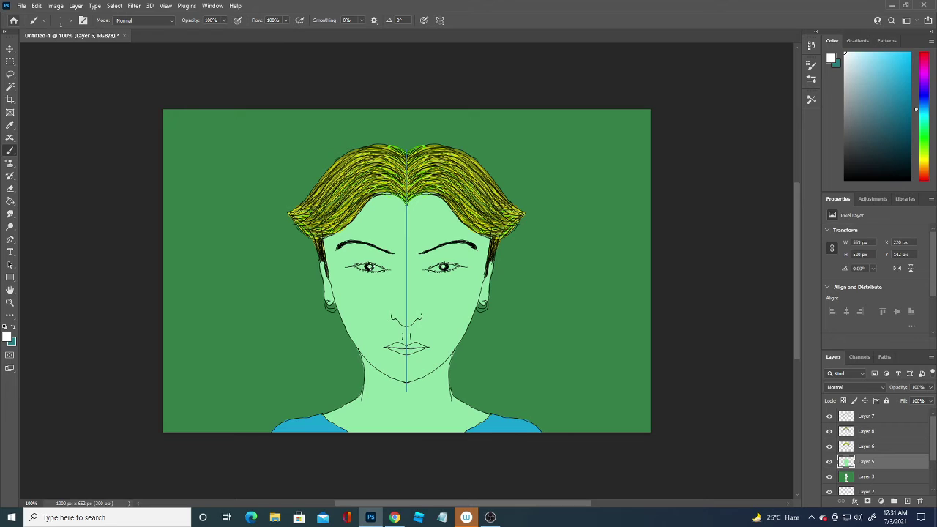
click(372, 258)
Shift the foreground hue toward pink and enlarge the brush for the lips.
click(6, 337)
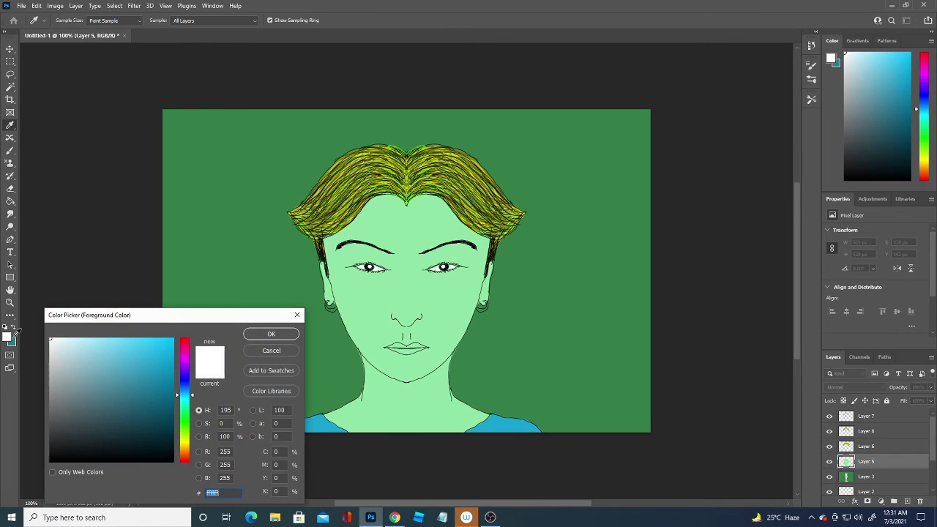
drag(187, 419, 176, 349)
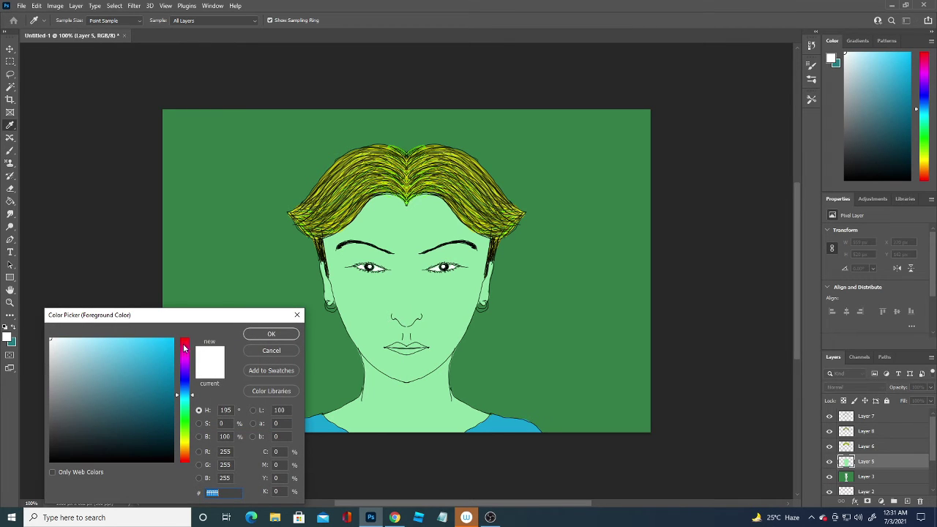
click(271, 334)
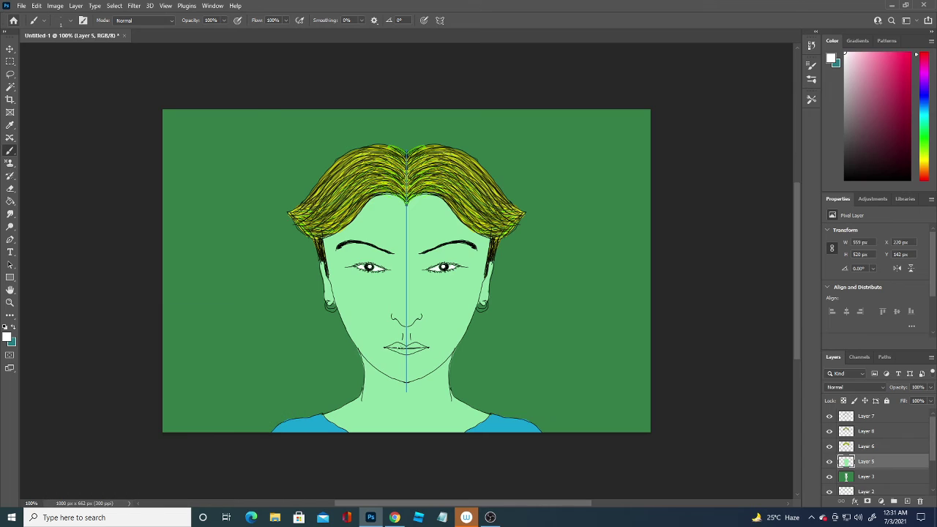
click(71, 20)
drag(57, 51, 56, 53)
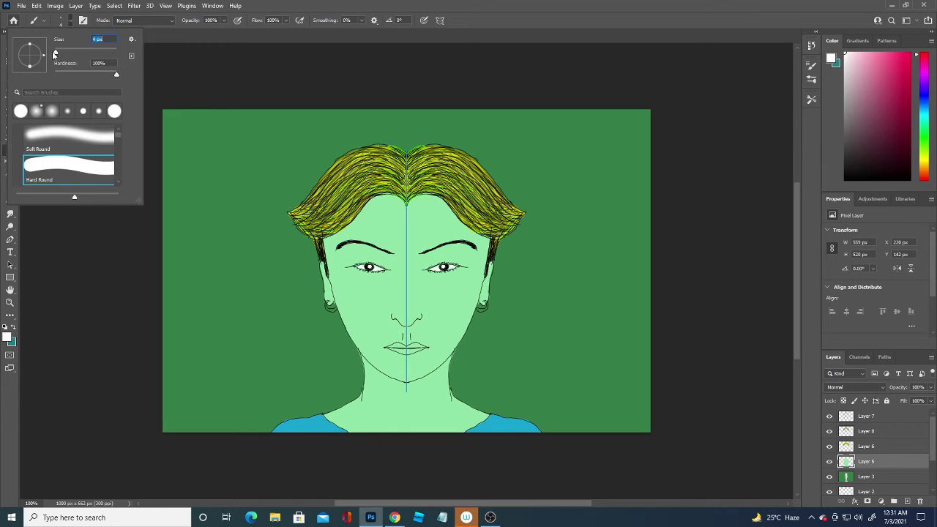
click(394, 345)
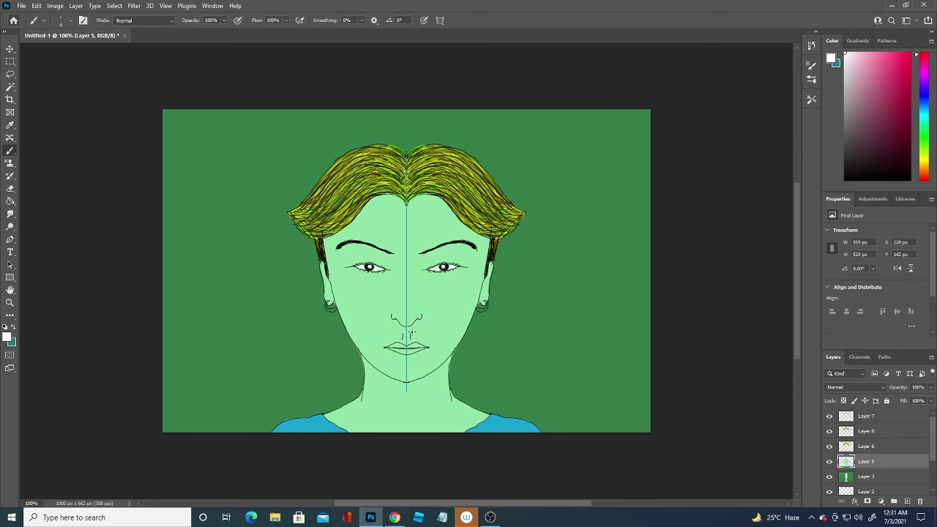
Paint the lips crimson red, then add empty Layer 9 above Layer 7.
click(8, 337)
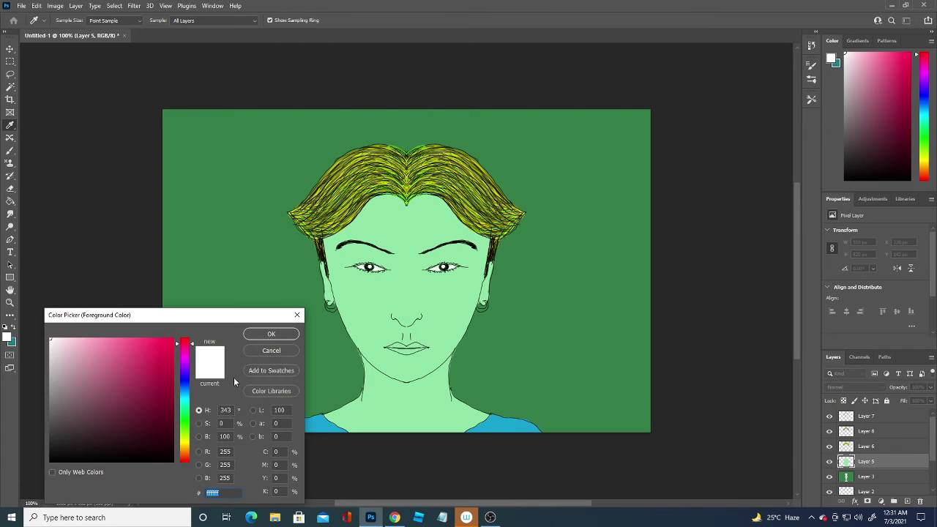
click(175, 344)
click(272, 335)
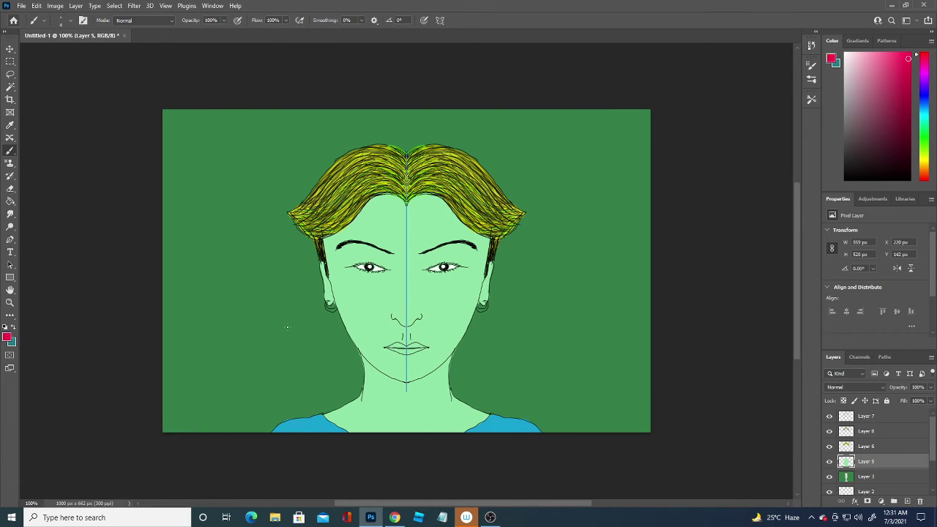
drag(391, 345, 423, 346)
click(887, 417)
click(907, 499)
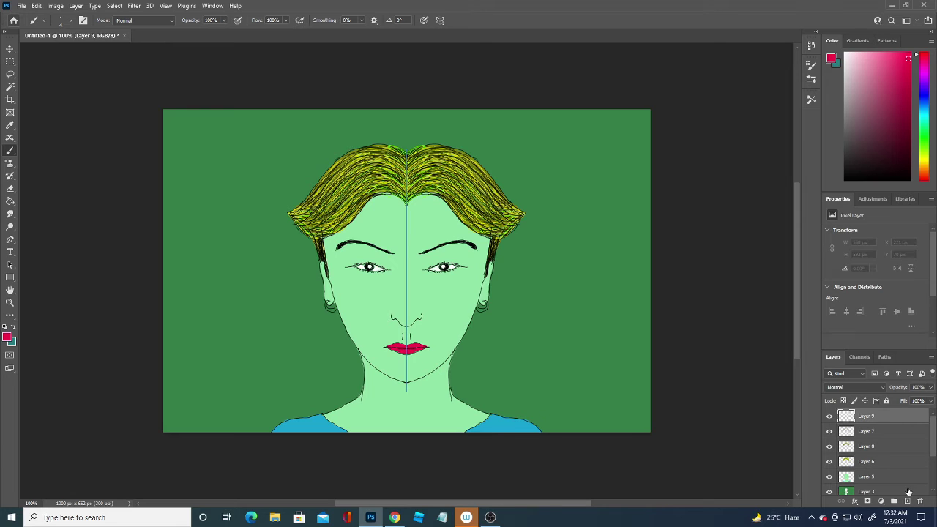
Review the red foreground colour, then change the foreground colour to blue.
click(7, 336)
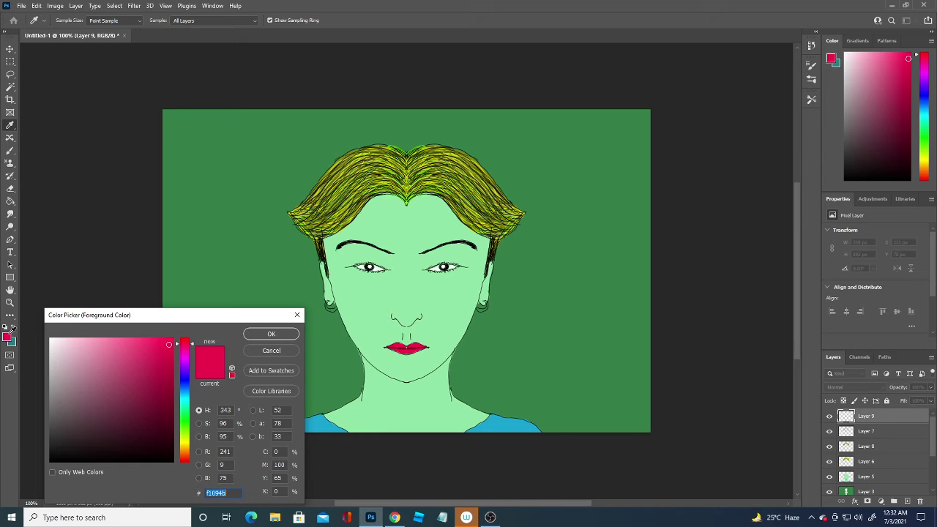
click(264, 352)
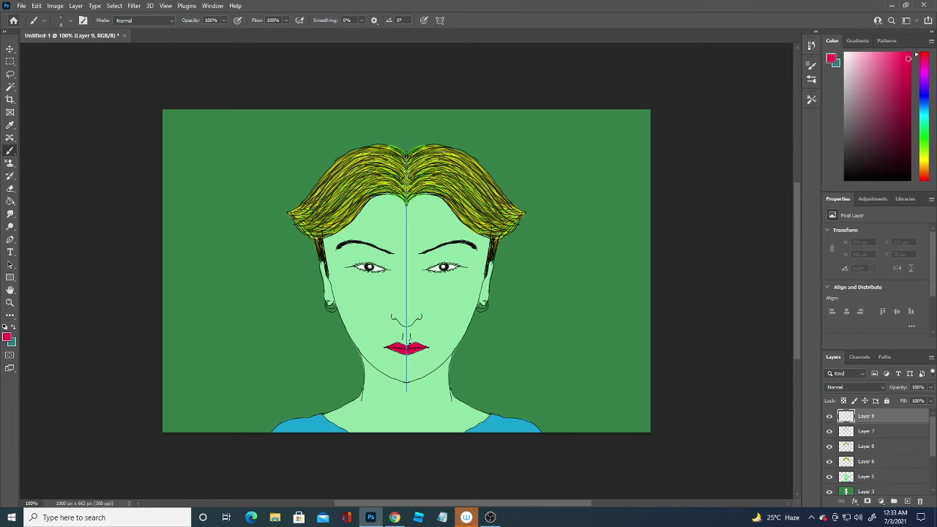
click(7, 337)
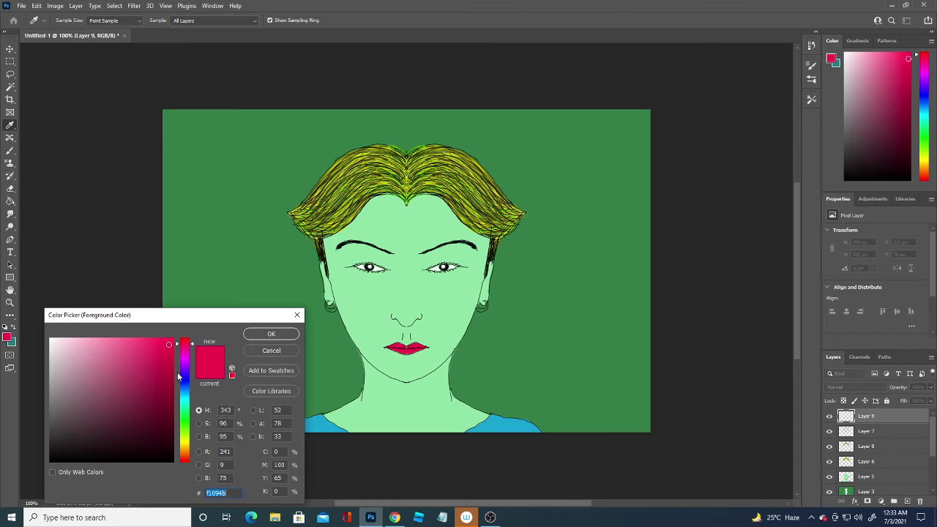
click(180, 380)
click(271, 333)
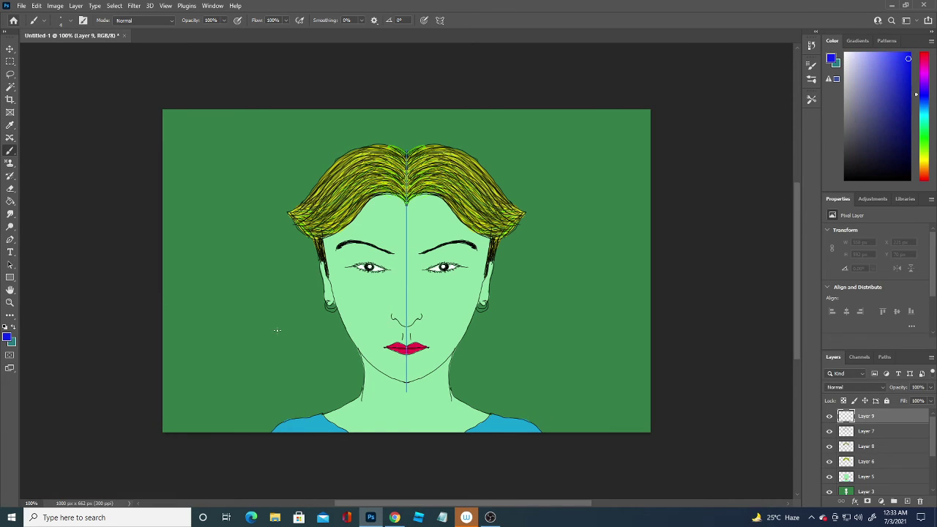
Add Layer 10, paint and undo a trial blue hair streak, then add Layer 11.
click(908, 502)
mouse_move(322, 218)
mouse_down()
mouse_move(361, 181)
mouse_move(395, 171)
mouse_up()
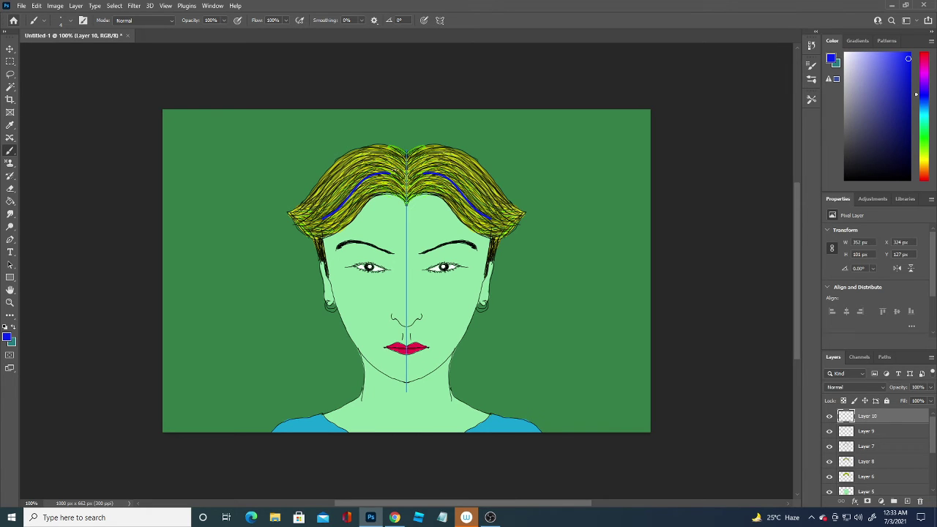
key(ctrl+z)
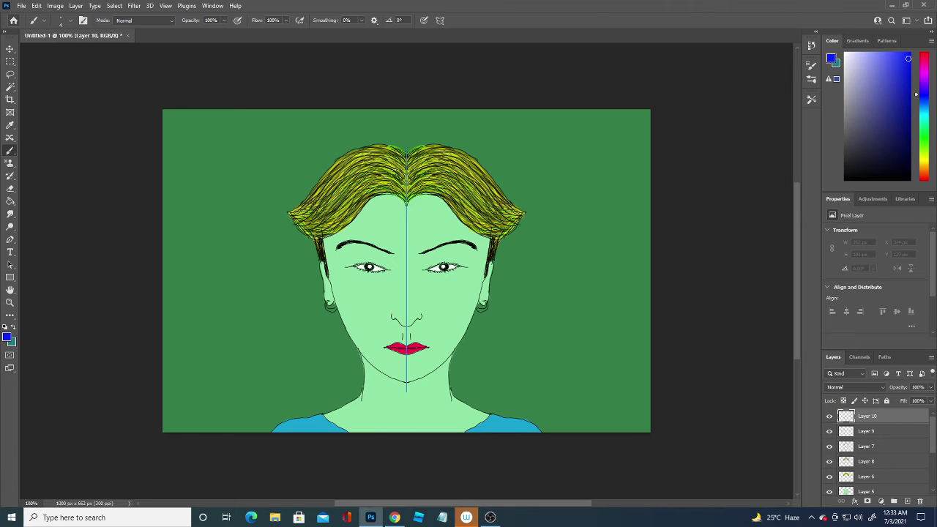
click(907, 501)
click(62, 21)
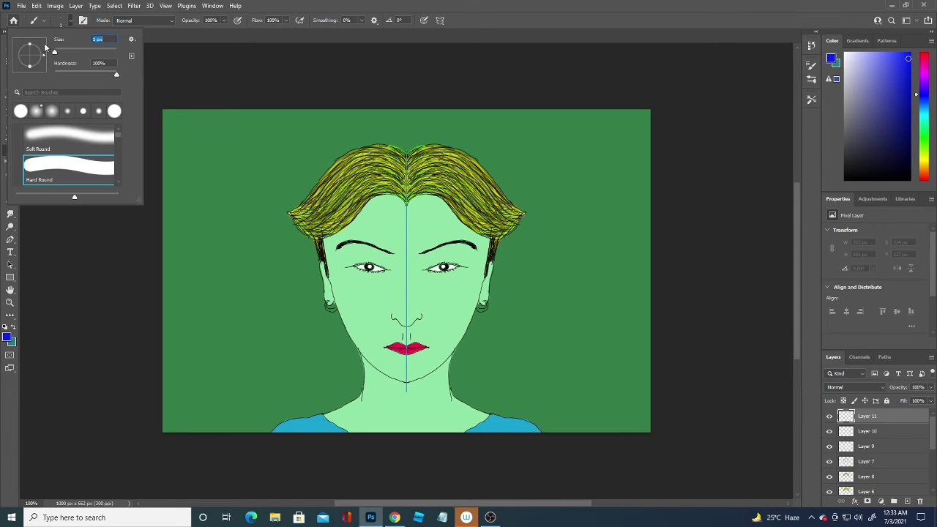
Pick a light lavender and brush mirrored thin strands across the hair on Layer 11.
click(168, 44)
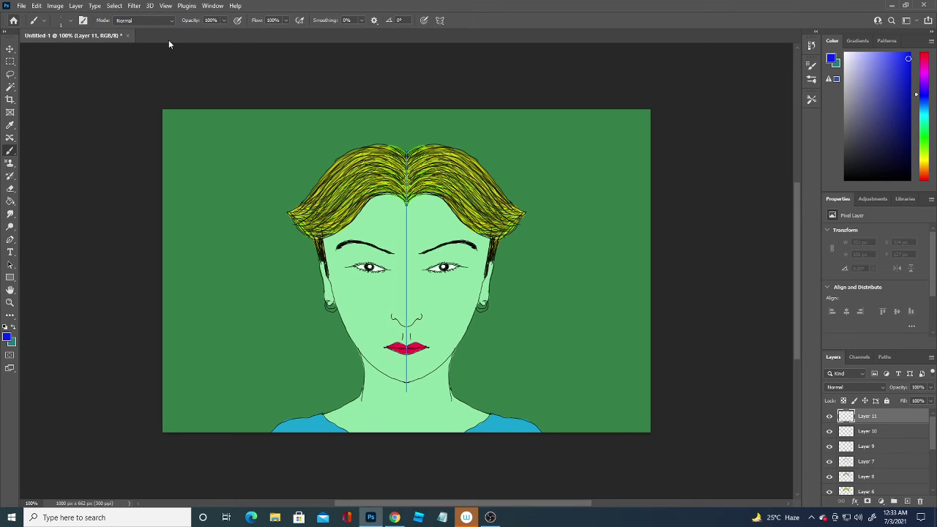
click(7, 336)
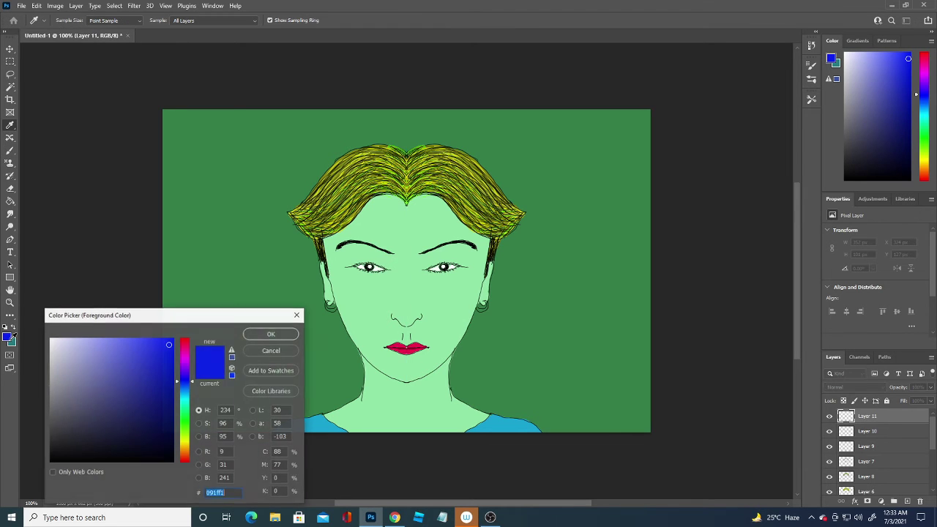
click(110, 361)
click(265, 336)
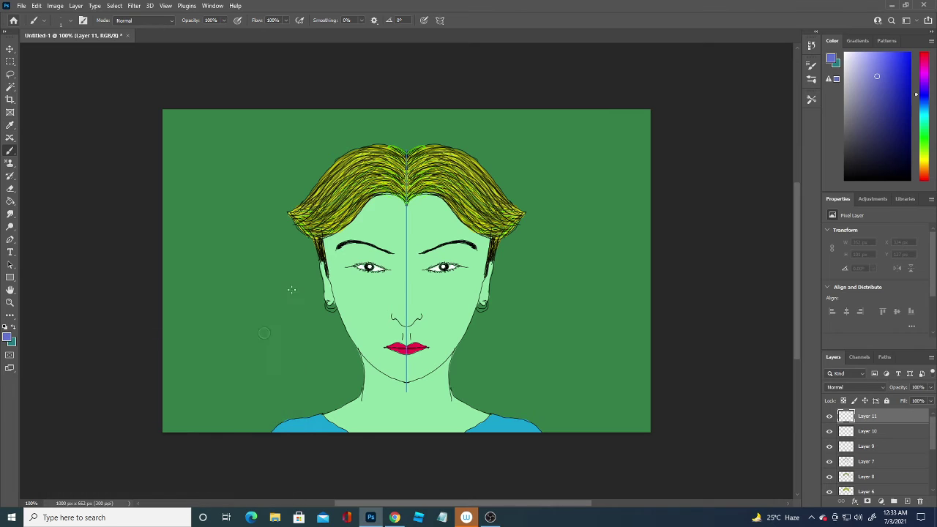
drag(331, 210, 315, 210)
drag(353, 166, 363, 157)
mouse_move(363, 192)
mouse_down()
mouse_move(363, 162)
mouse_move(316, 190)
mouse_move(358, 199)
mouse_up()
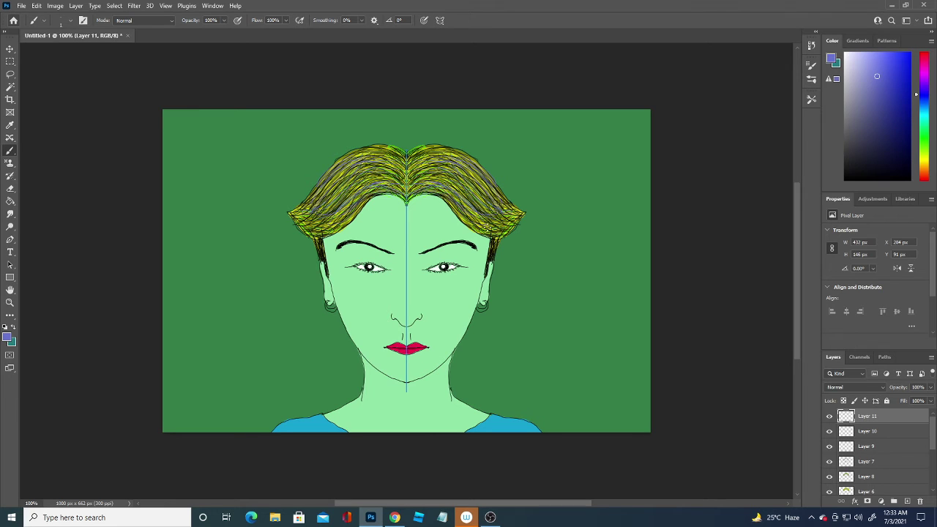
drag(428, 152, 416, 156)
mouse_move(478, 211)
mouse_down()
mouse_move(480, 223)
mouse_move(521, 220)
mouse_up()
click(7, 339)
Switch to navy #0c1676 and paint mirrored dark strands across the left, centre and right hair.
click(161, 405)
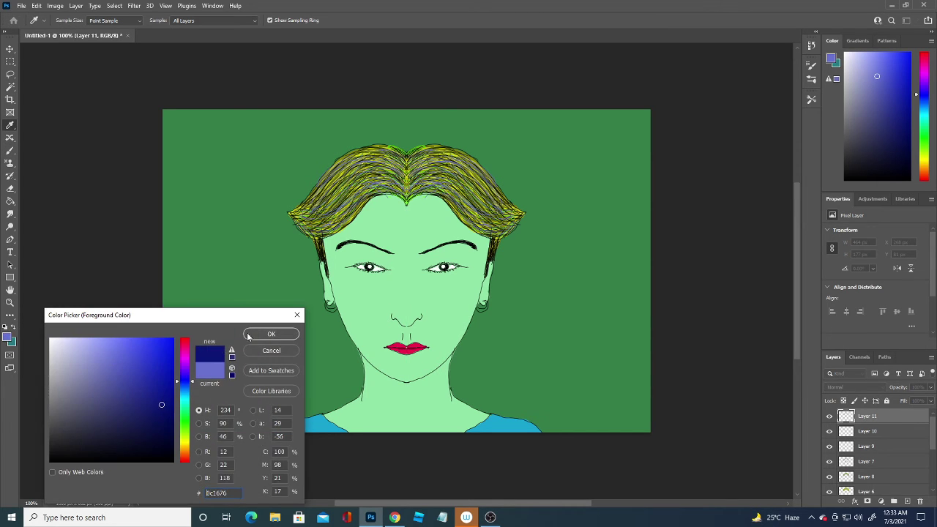
click(248, 336)
key(b)
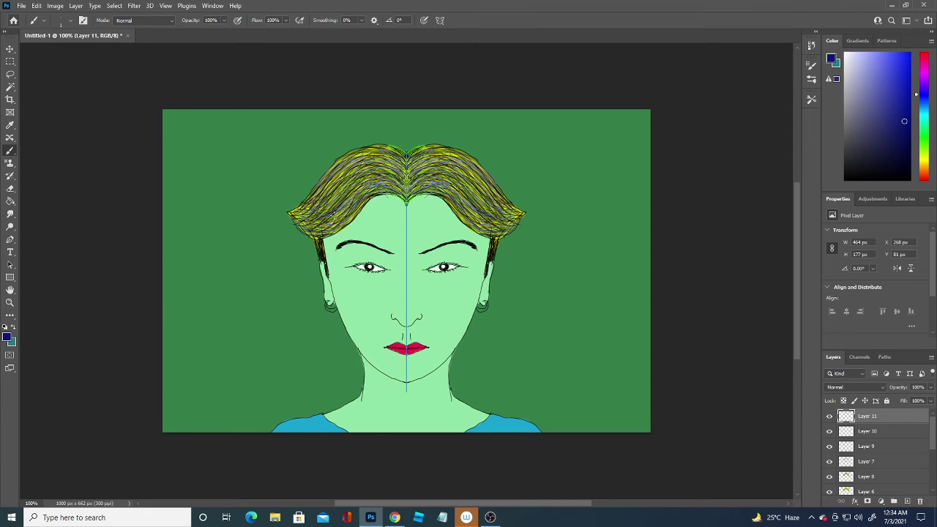
mouse_move(386, 183)
mouse_down()
mouse_move(333, 217)
mouse_move(333, 197)
mouse_up()
drag(357, 167, 325, 196)
mouse_move(385, 160)
mouse_down()
mouse_move(323, 201)
mouse_move(321, 184)
mouse_move(375, 183)
mouse_move(373, 195)
mouse_move(440, 179)
mouse_up()
mouse_move(410, 151)
mouse_down()
mouse_move(440, 163)
mouse_move(432, 192)
mouse_move(442, 175)
mouse_move(435, 187)
mouse_move(464, 195)
mouse_move(475, 212)
mouse_up()
drag(455, 177, 518, 221)
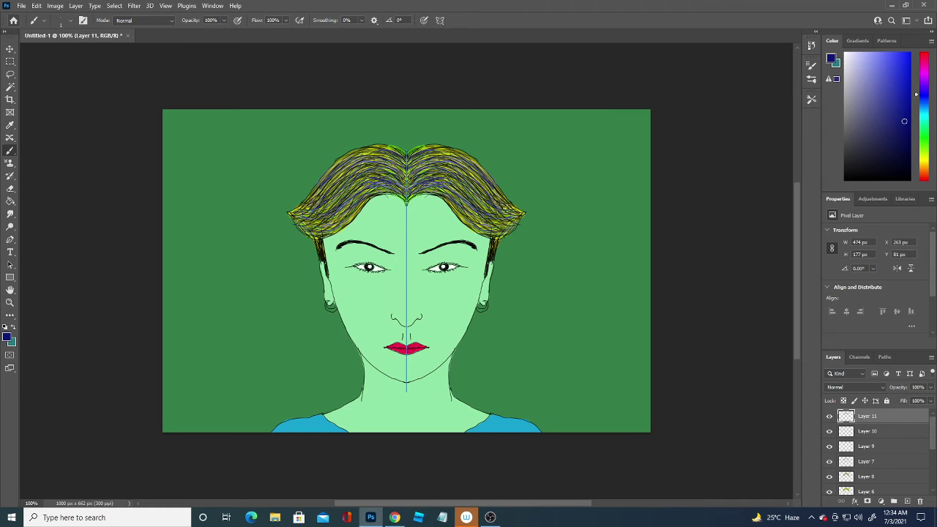
mouse_move(416, 189)
mouse_down()
mouse_move(450, 194)
mouse_move(433, 201)
mouse_move(502, 236)
mouse_up()
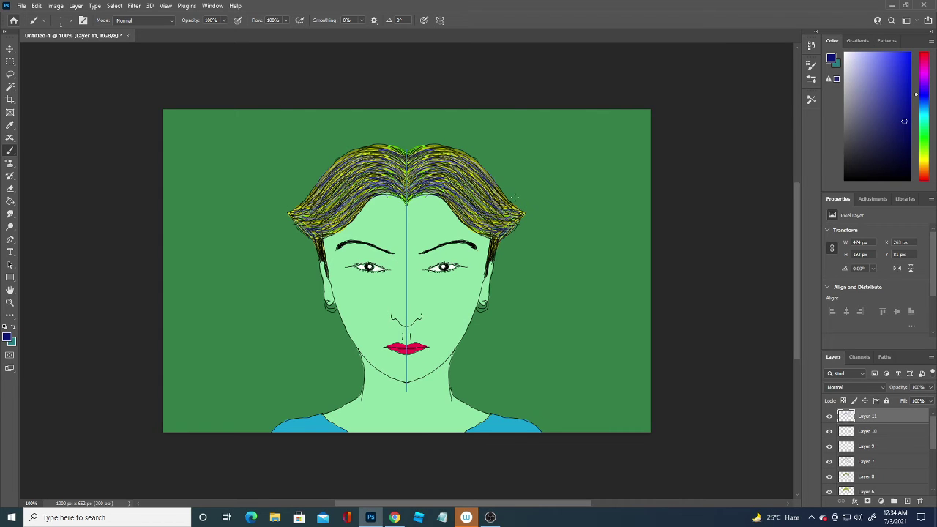
mouse_move(420, 174)
mouse_down()
mouse_move(404, 153)
mouse_move(432, 150)
mouse_up()
drag(481, 189, 501, 207)
drag(471, 174, 490, 190)
drag(487, 231, 474, 233)
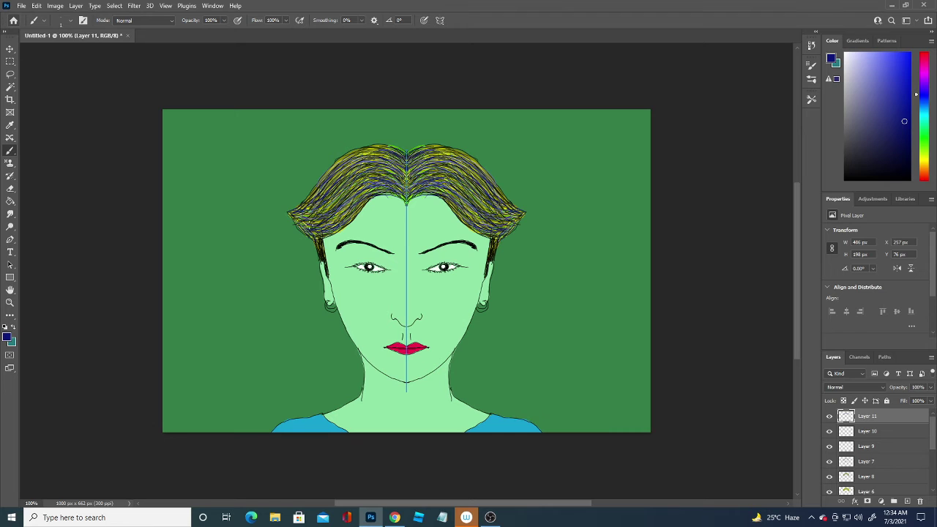
mouse_move(425, 165)
mouse_down()
mouse_move(413, 171)
mouse_move(410, 151)
mouse_move(411, 196)
mouse_move(430, 170)
mouse_move(422, 192)
mouse_move(442, 191)
mouse_move(423, 158)
mouse_move(438, 151)
mouse_move(420, 145)
mouse_move(345, 170)
mouse_move(340, 162)
mouse_move(306, 199)
mouse_up()
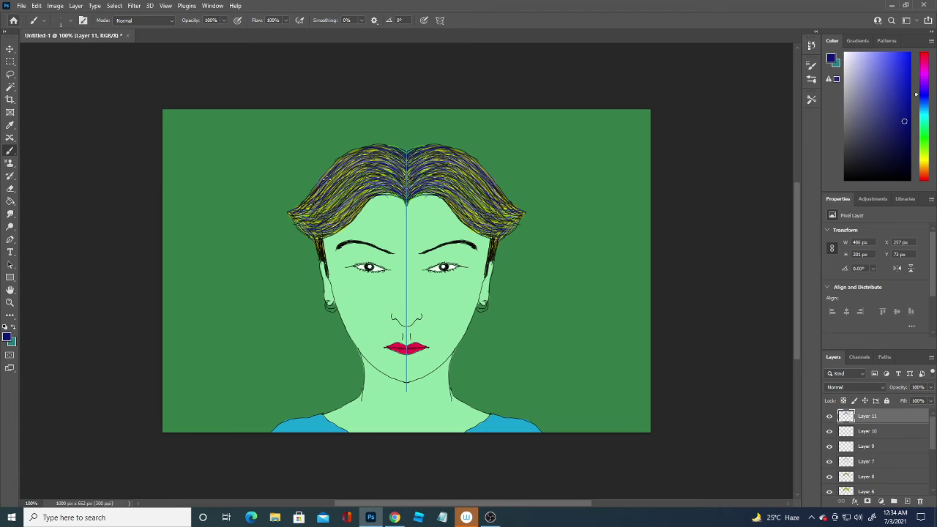
Keep adding navy strands to fill the upper hair, hairline and both hair edges.
mouse_move(350, 172)
mouse_down()
mouse_move(329, 190)
mouse_move(340, 191)
mouse_move(324, 224)
mouse_move(306, 216)
mouse_up()
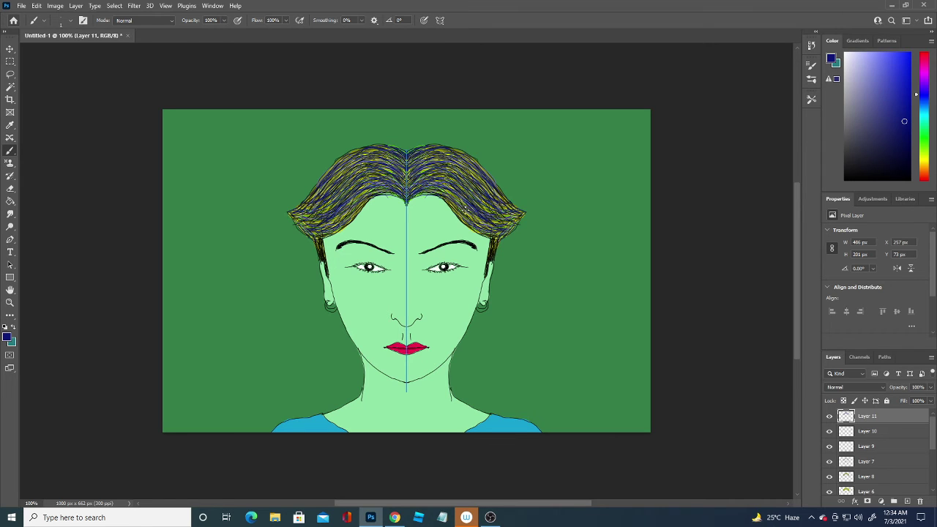
mouse_move(473, 224)
mouse_down()
mouse_move(455, 211)
mouse_move(462, 217)
mouse_up()
drag(357, 155, 322, 191)
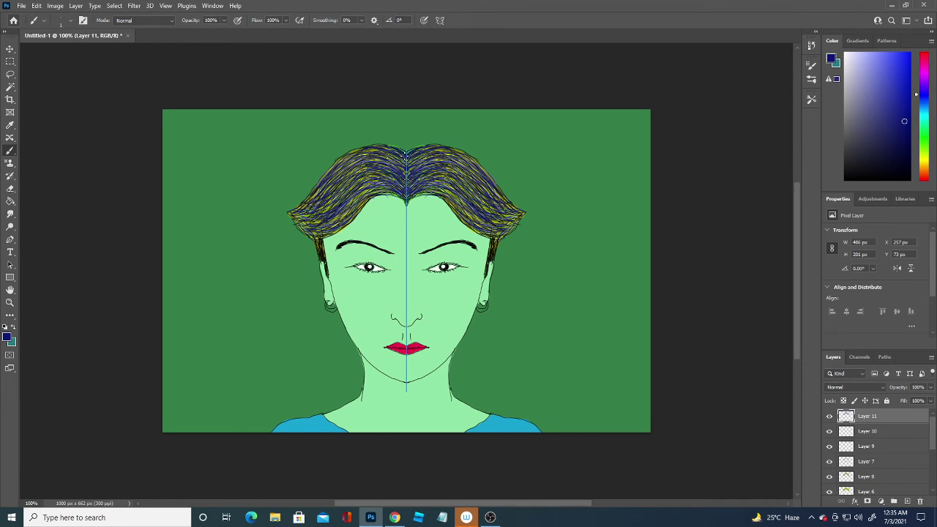
drag(410, 149, 441, 145)
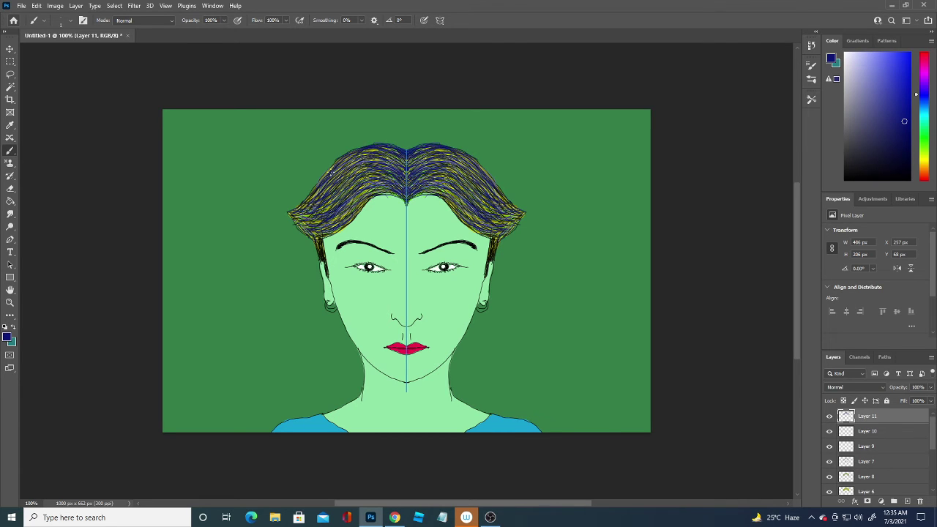
mouse_move(370, 143)
mouse_down()
mouse_move(322, 185)
mouse_move(345, 179)
mouse_move(337, 195)
mouse_move(351, 204)
mouse_up()
drag(360, 167, 346, 178)
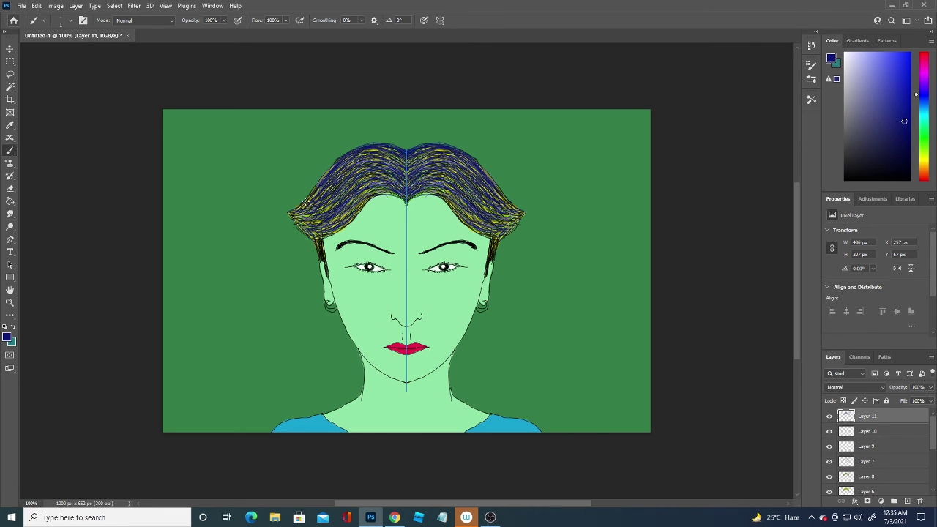
drag(289, 214, 306, 231)
drag(360, 208, 388, 193)
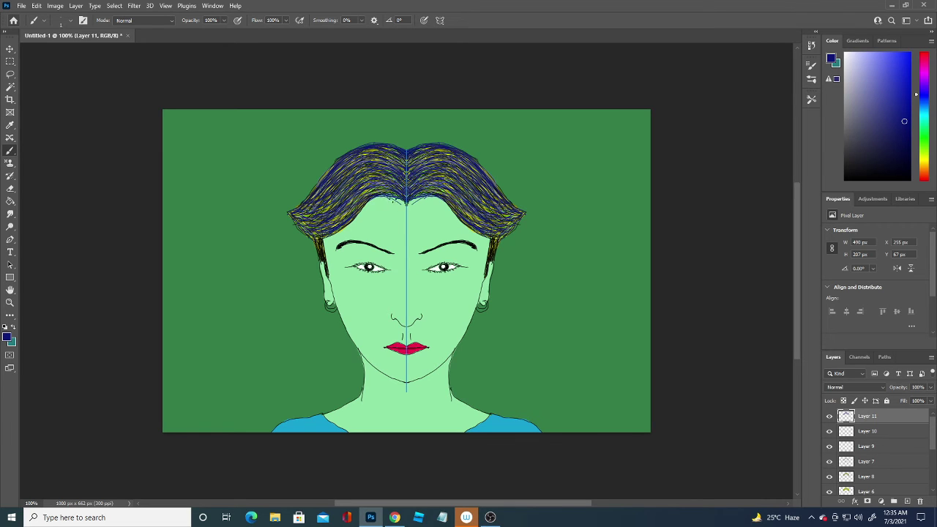
drag(386, 197, 407, 205)
drag(456, 199, 483, 224)
drag(470, 189, 444, 178)
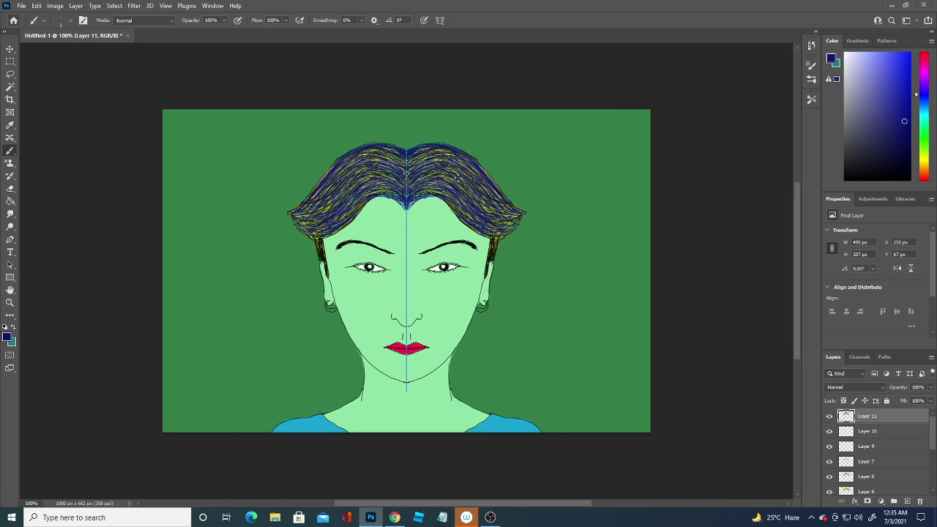
drag(480, 203, 520, 218)
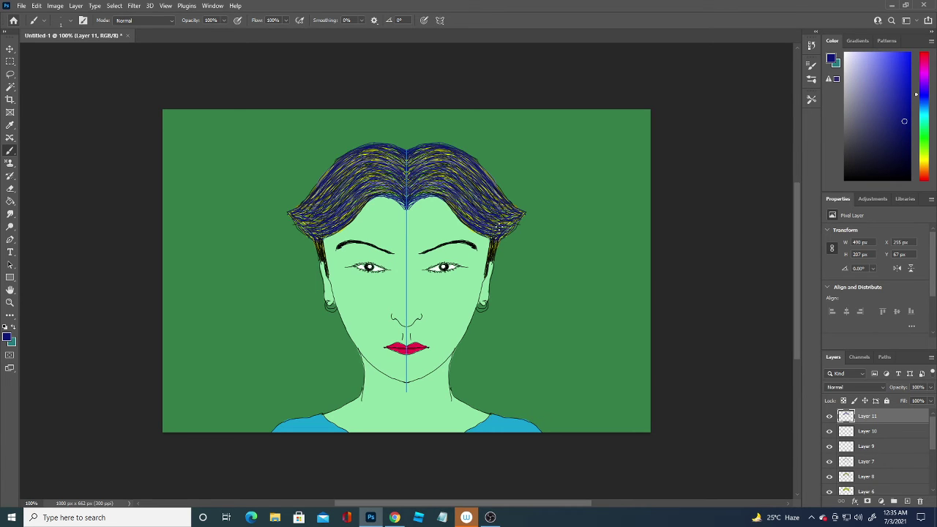
drag(495, 241, 495, 231)
drag(292, 211, 315, 179)
Pick light lavender and brush thin highlight strands over the crown and both hair sides.
click(8, 337)
click(130, 370)
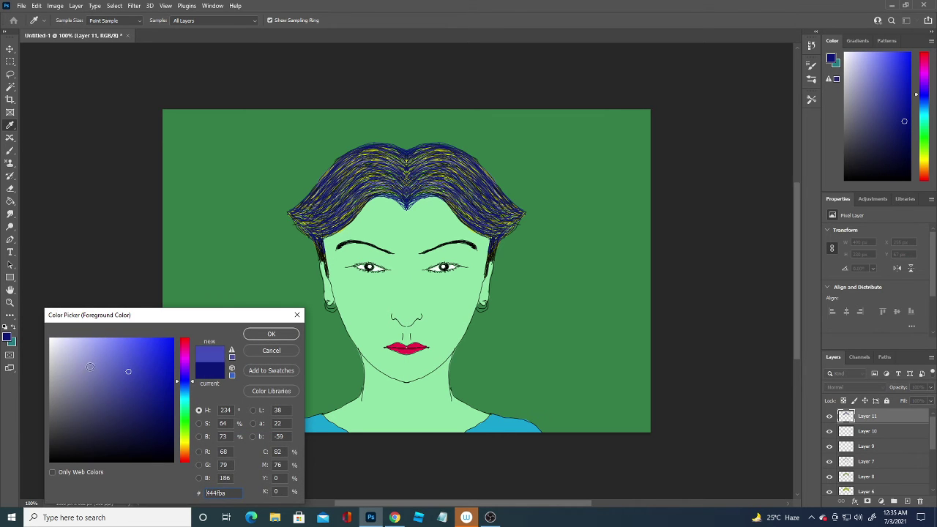
click(89, 366)
click(271, 333)
mouse_move(315, 218)
mouse_down()
mouse_move(330, 208)
mouse_move(350, 179)
mouse_move(331, 182)
mouse_move(345, 172)
mouse_move(356, 196)
mouse_up()
mouse_move(422, 188)
mouse_down()
mouse_move(395, 200)
mouse_move(420, 191)
mouse_move(390, 180)
mouse_move(399, 155)
mouse_move(385, 151)
mouse_up()
drag(445, 149, 368, 158)
drag(443, 172, 358, 168)
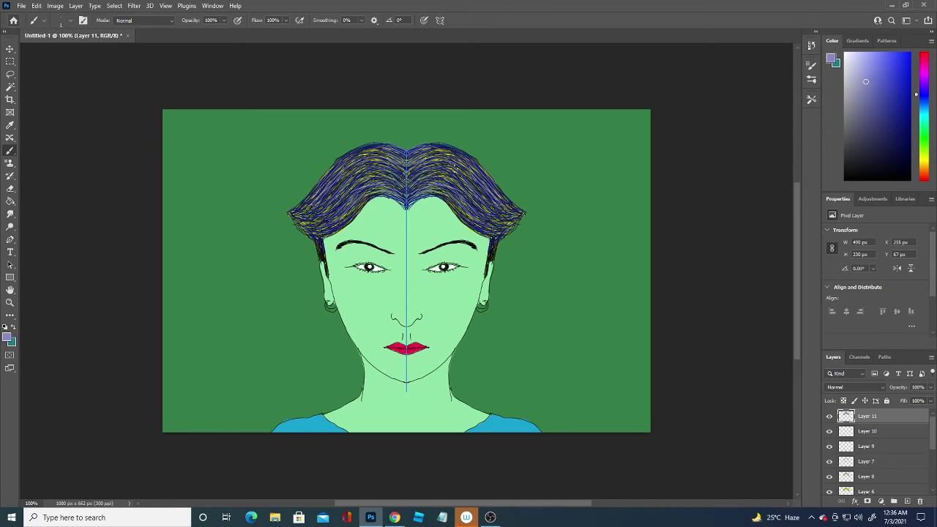
mouse_move(446, 183)
mouse_down()
mouse_move(471, 166)
mouse_move(494, 239)
mouse_up()
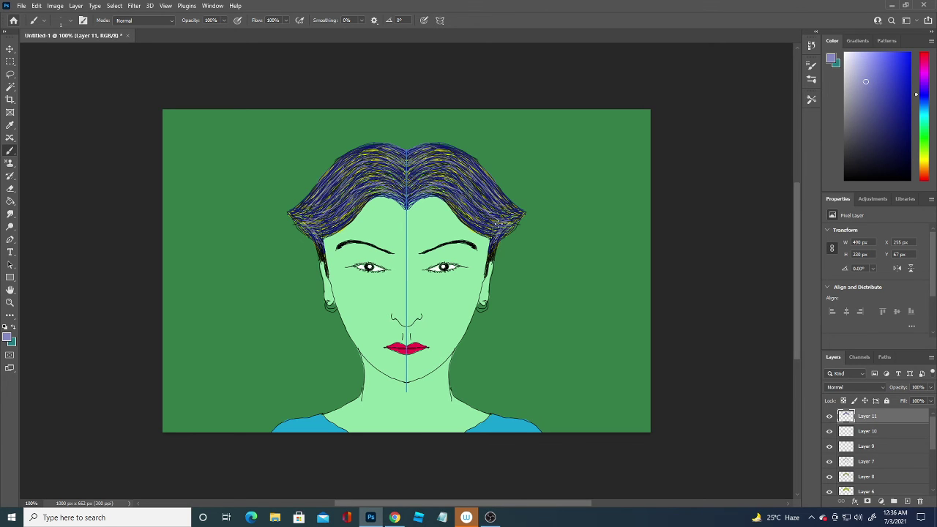
mouse_move(434, 166)
mouse_down()
mouse_move(449, 150)
mouse_move(455, 163)
mouse_up()
mouse_move(375, 172)
mouse_down()
mouse_move(358, 184)
mouse_move(373, 185)
mouse_up()
drag(341, 224, 368, 197)
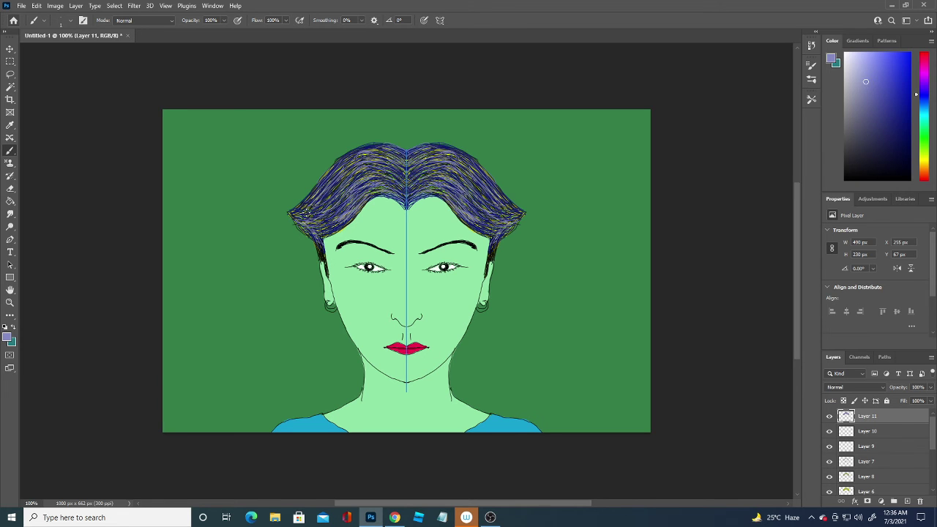
Switch to a slightly different light colour and add strands down the hair edges.
click(8, 338)
click(91, 401)
click(268, 335)
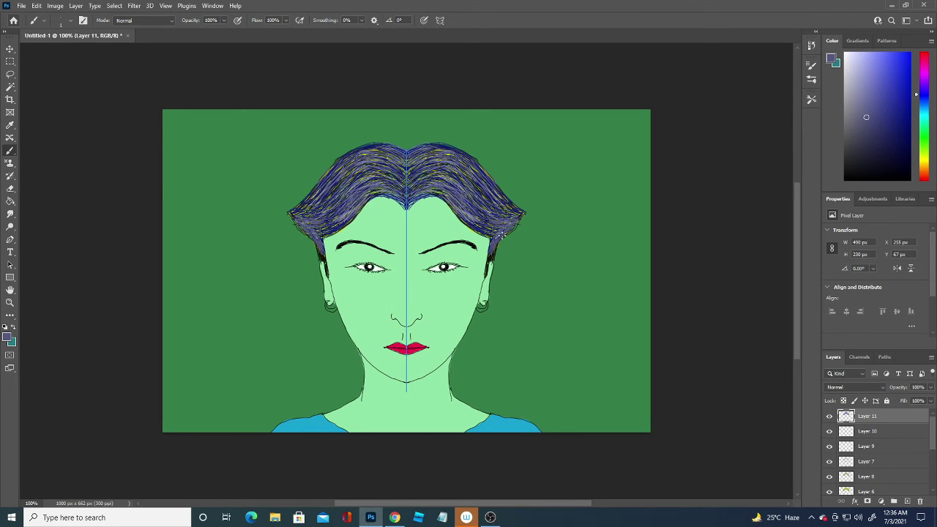
drag(503, 235, 494, 233)
drag(319, 253, 324, 269)
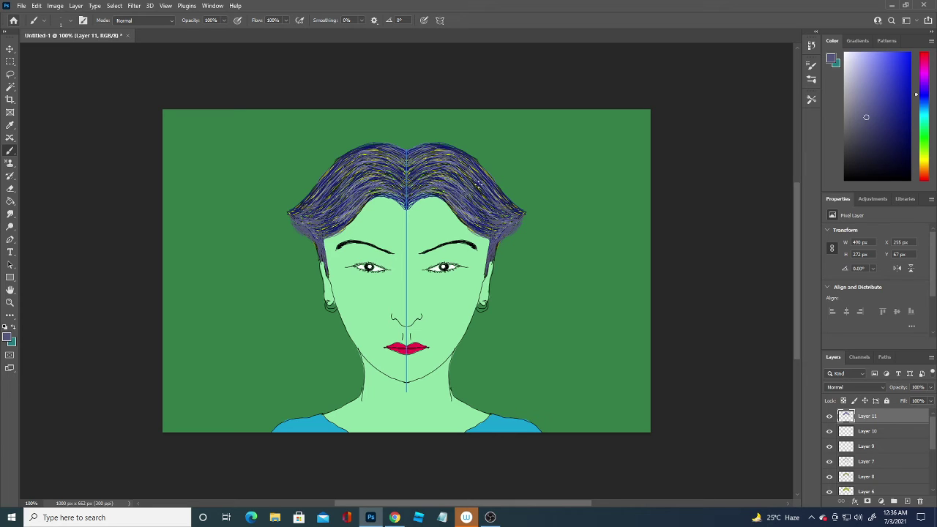
Set the foreground painting colour to black.
key(v)
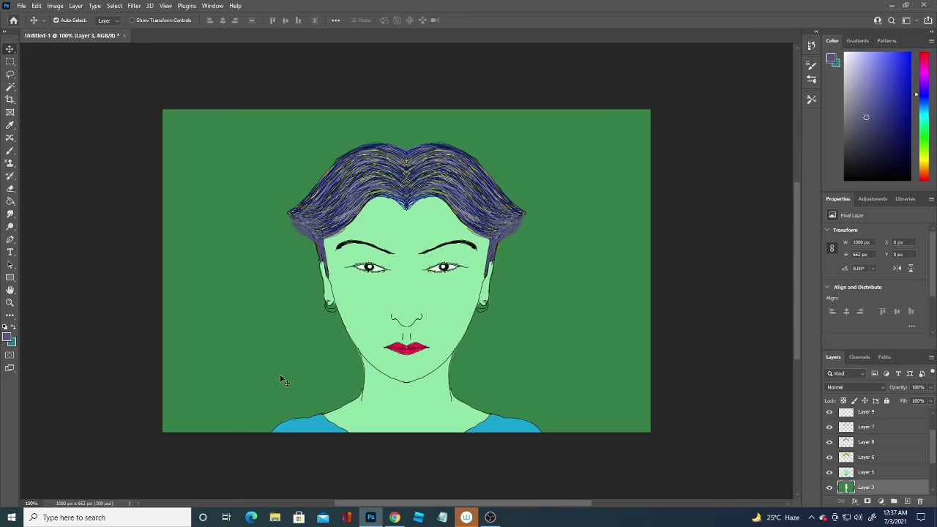
click(284, 380)
key(i)
click(8, 336)
drag(114, 439, 35, 478)
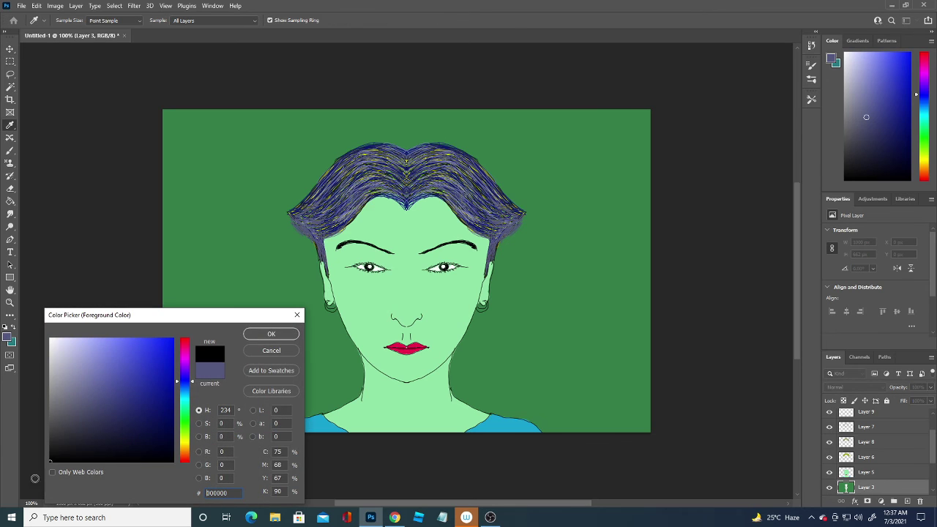
click(270, 335)
key(v)
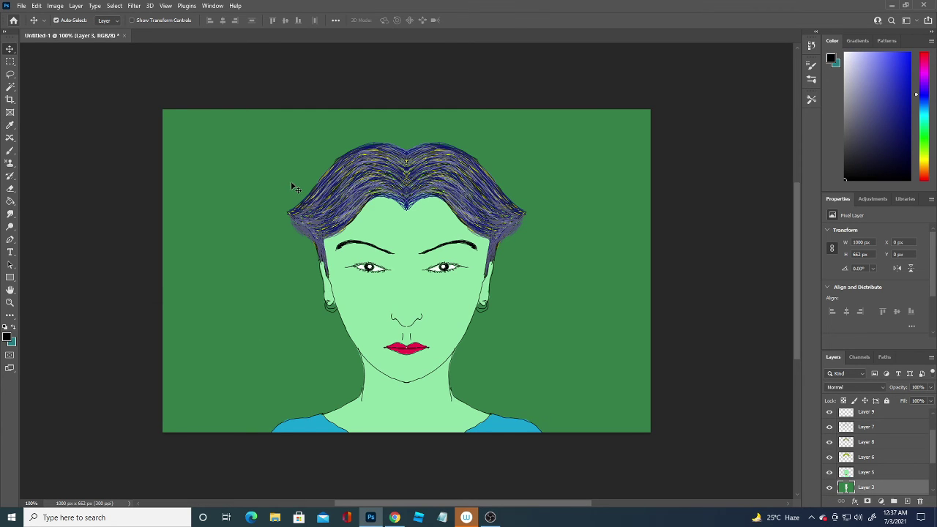
On new Layer 12, brush dark strokes along the left edge and top of the hair.
click(10, 150)
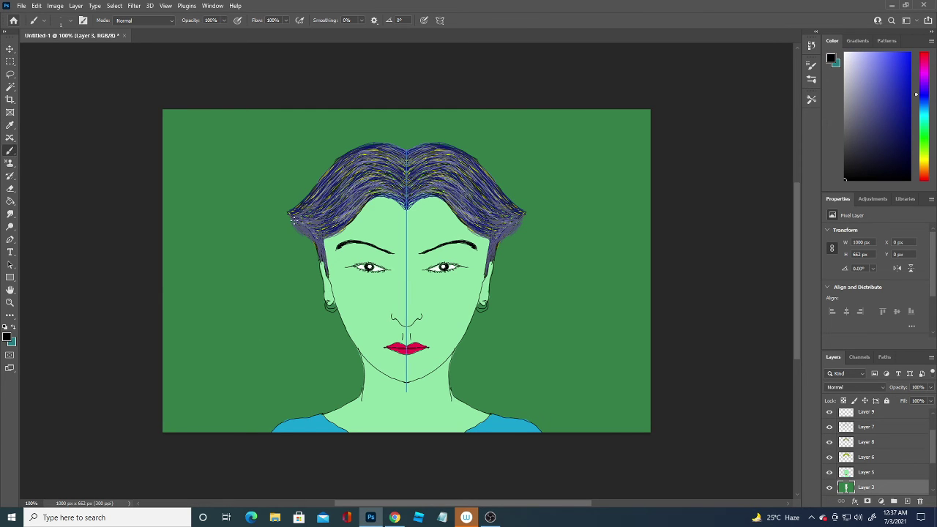
scroll(878, 454, up, 3)
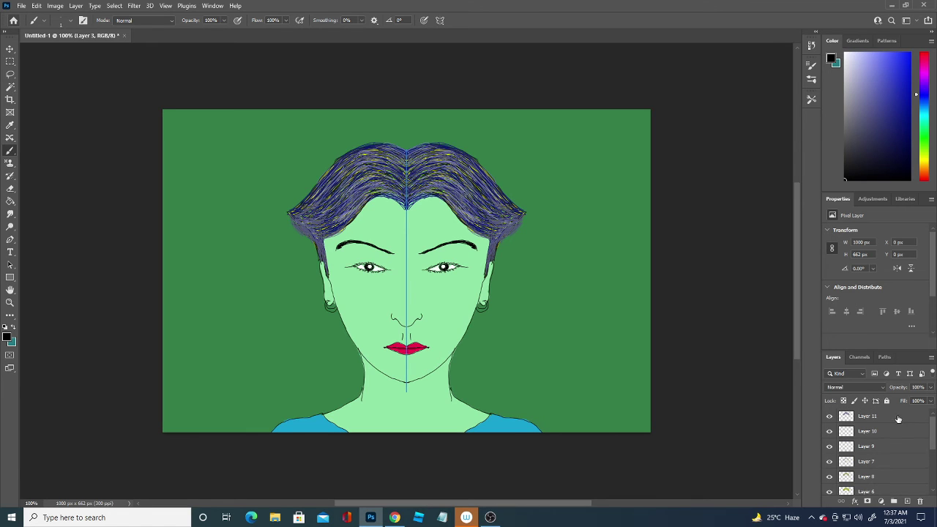
click(908, 501)
click(907, 501)
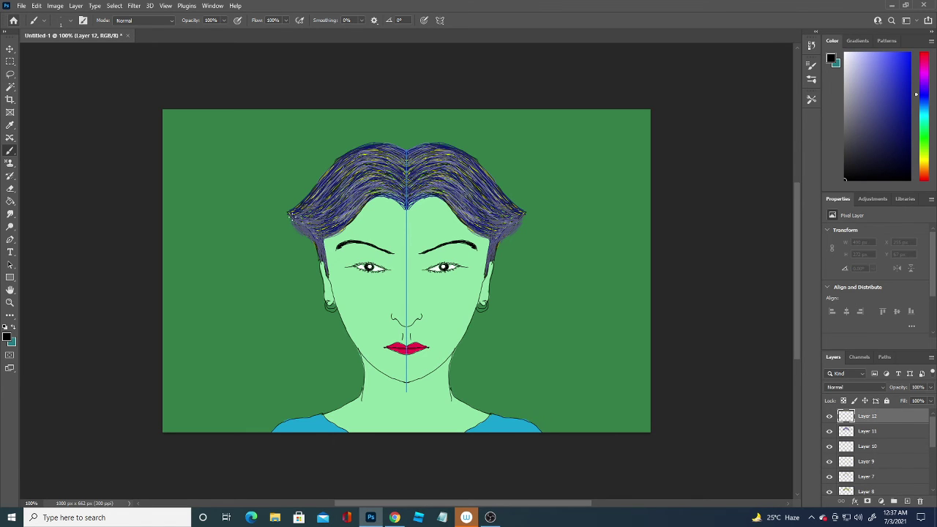
drag(287, 213, 320, 260)
drag(296, 208, 326, 170)
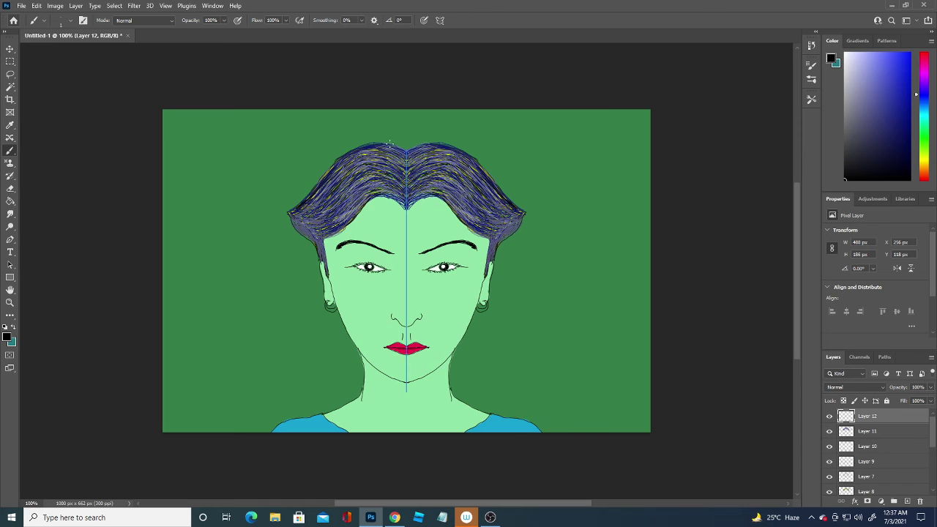
Add mirrored dark strokes across both hair sides and along the central parting.
drag(309, 213, 366, 174)
mouse_move(338, 213)
mouse_down()
mouse_move(382, 172)
mouse_move(412, 180)
mouse_up()
mouse_move(378, 208)
mouse_down()
mouse_move(422, 173)
mouse_move(422, 148)
mouse_move(429, 143)
mouse_move(444, 167)
mouse_up()
mouse_move(407, 176)
mouse_down()
mouse_move(470, 212)
mouse_move(498, 244)
mouse_move(508, 219)
mouse_move(483, 240)
mouse_move(450, 204)
mouse_up()
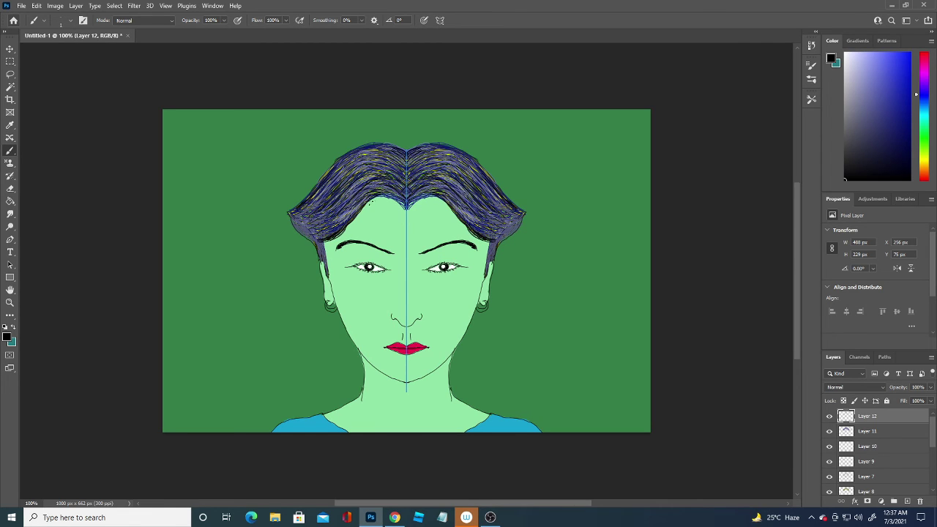
drag(383, 193, 406, 210)
scroll(896, 468, down, 5)
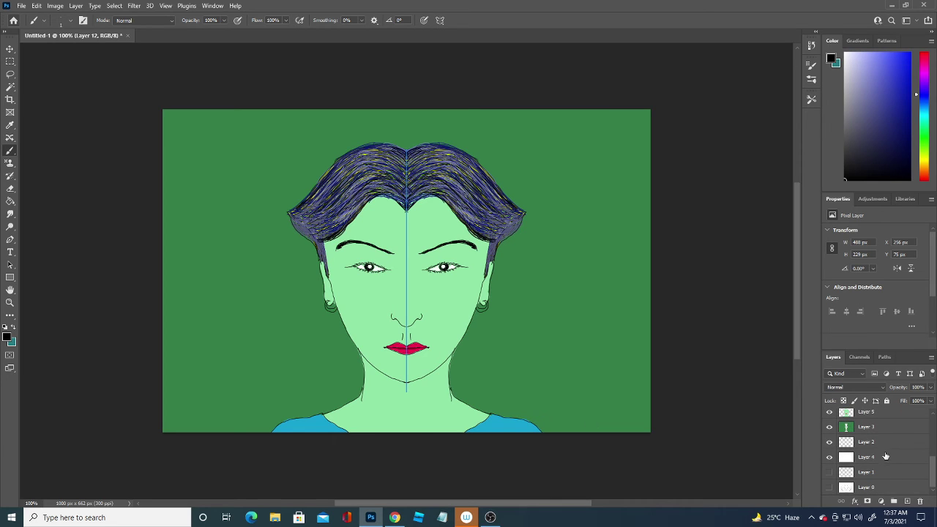
Make Layer 3 active and undo a stray curved stroke from the right jaw.
click(892, 430)
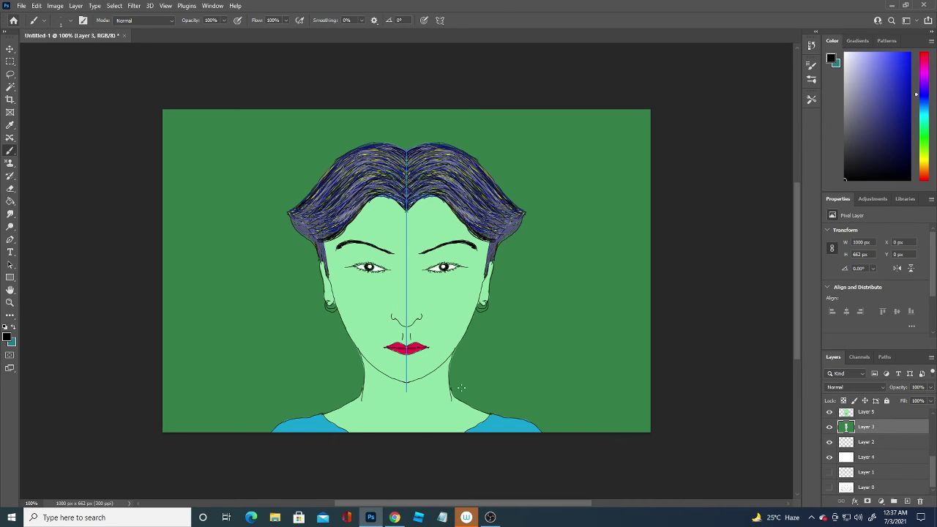
drag(461, 388, 584, 261)
key(ctrl+z)
Switch to a lighter shade of the background green and brush mirrored wavy lines across the background.
click(8, 337)
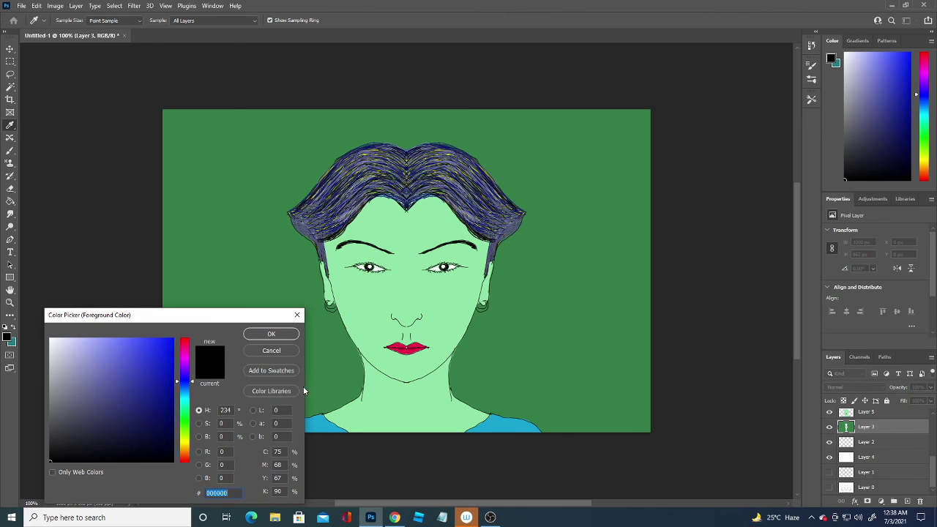
click(335, 374)
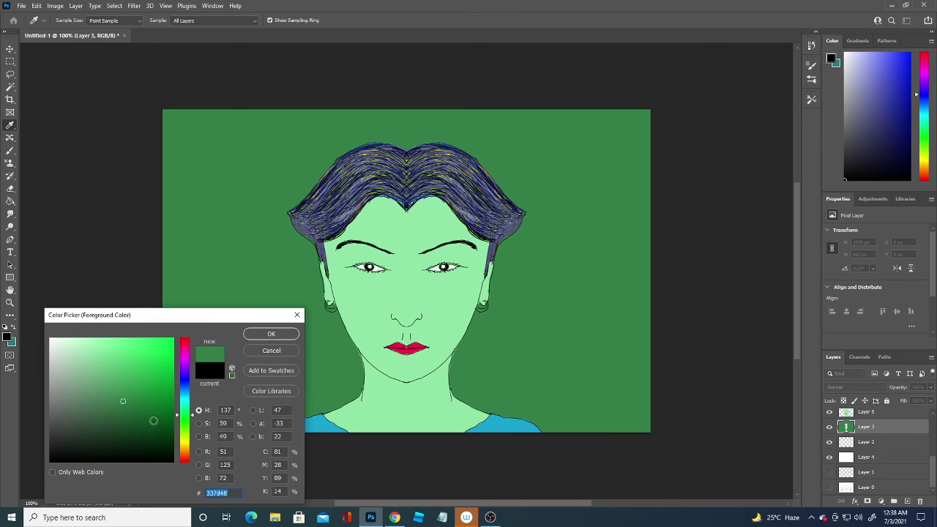
click(80, 360)
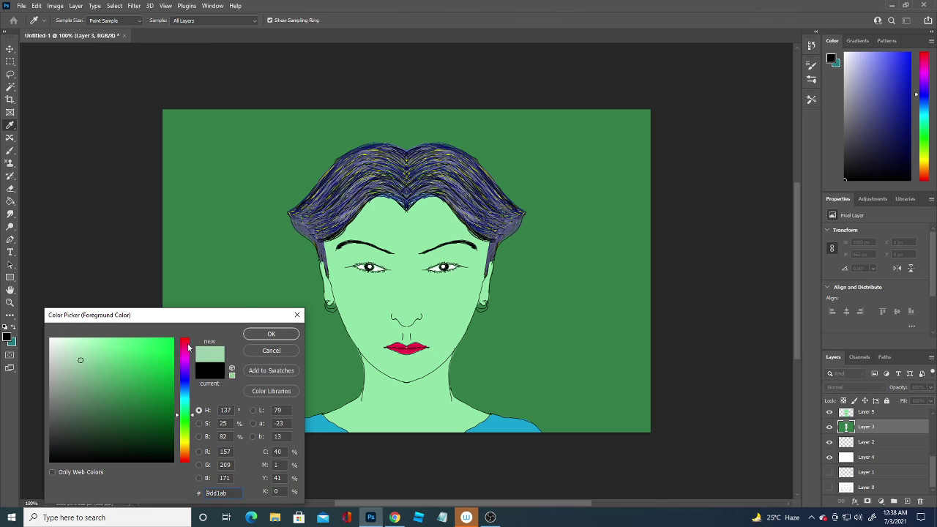
click(271, 335)
key(b)
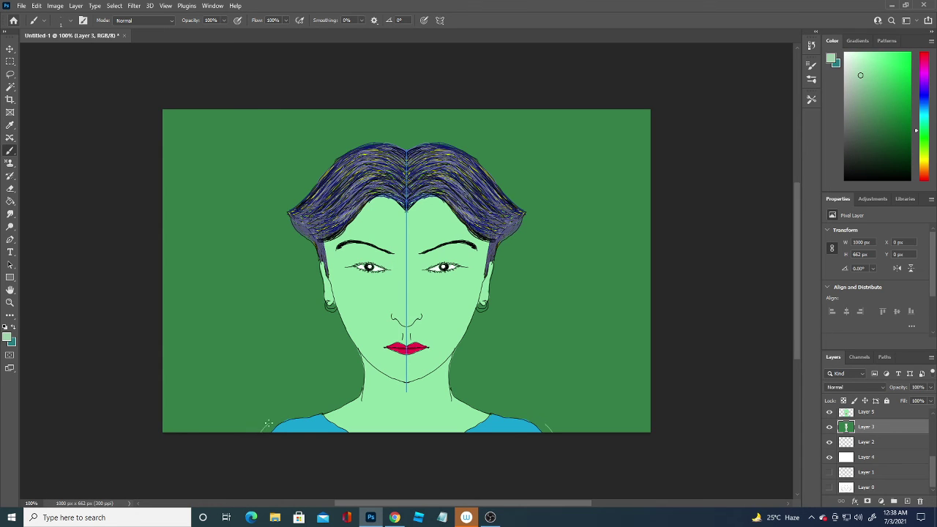
mouse_move(288, 415)
mouse_down()
mouse_move(351, 386)
mouse_move(350, 356)
mouse_move(312, 308)
mouse_move(305, 262)
mouse_move(261, 228)
mouse_move(280, 187)
mouse_move(350, 132)
mouse_move(407, 134)
mouse_move(464, 120)
mouse_move(533, 164)
mouse_move(570, 225)
mouse_move(528, 270)
mouse_move(478, 362)
mouse_move(584, 442)
mouse_up()
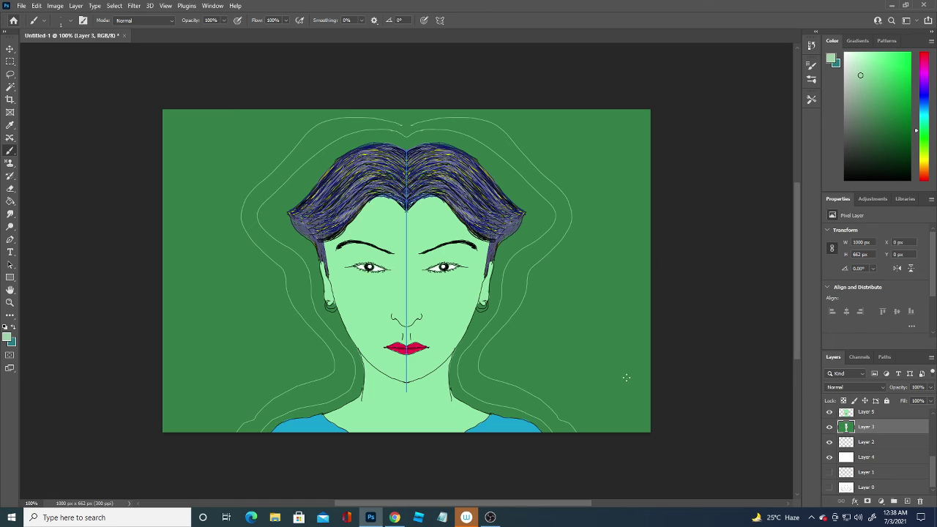
mouse_move(602, 432)
mouse_down()
mouse_move(524, 366)
mouse_move(514, 340)
mouse_move(562, 320)
mouse_move(568, 356)
mouse_move(619, 395)
mouse_move(621, 363)
mouse_move(590, 270)
mouse_move(545, 277)
mouse_move(596, 203)
mouse_move(578, 141)
mouse_move(584, 119)
mouse_move(621, 178)
mouse_move(627, 290)
mouse_move(647, 316)
mouse_move(639, 143)
mouse_move(595, 100)
mouse_up()
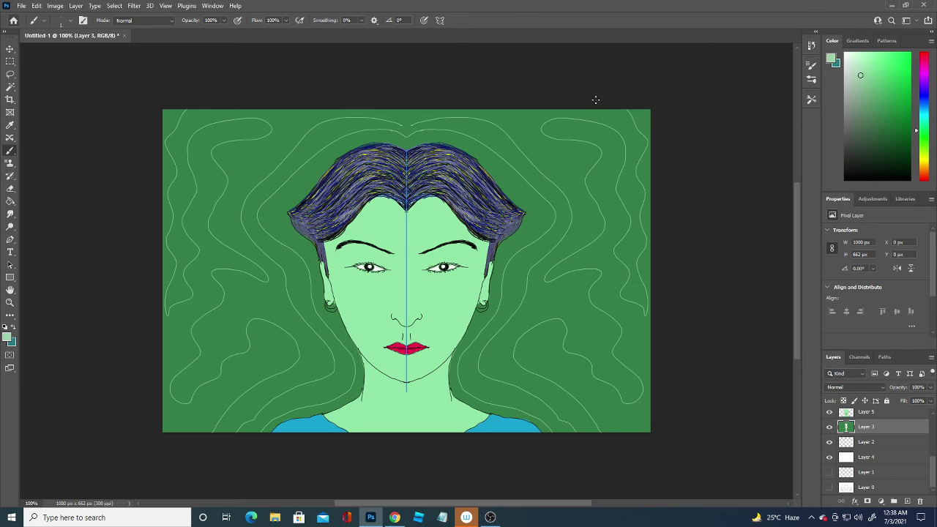
Paint light blue mirrored hair strokes on new Layer 13 above Layer 5.
click(894, 415)
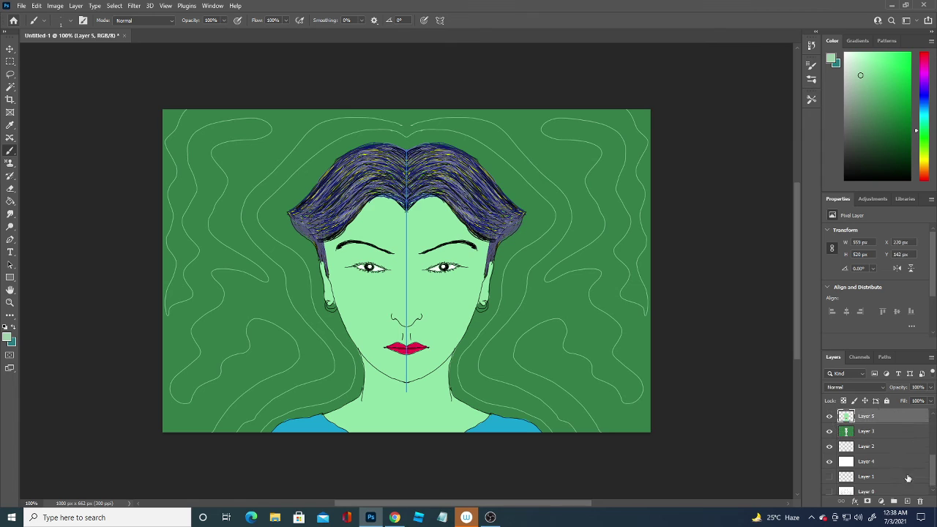
click(907, 501)
drag(381, 183, 428, 157)
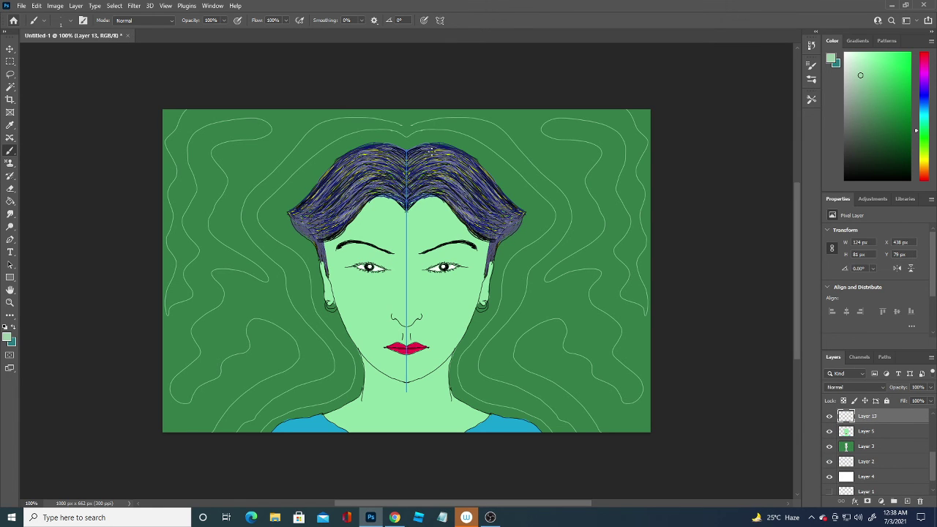
click(8, 337)
click(186, 388)
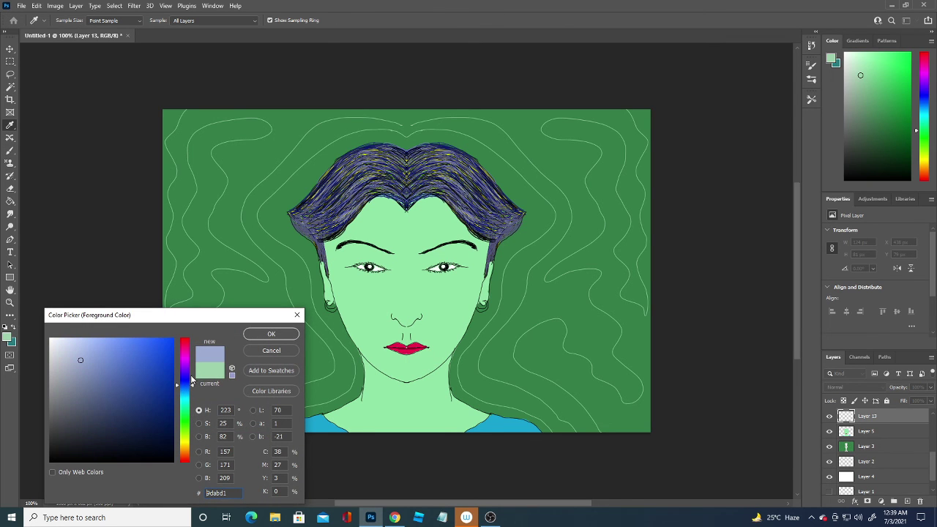
click(271, 333)
drag(323, 206, 327, 200)
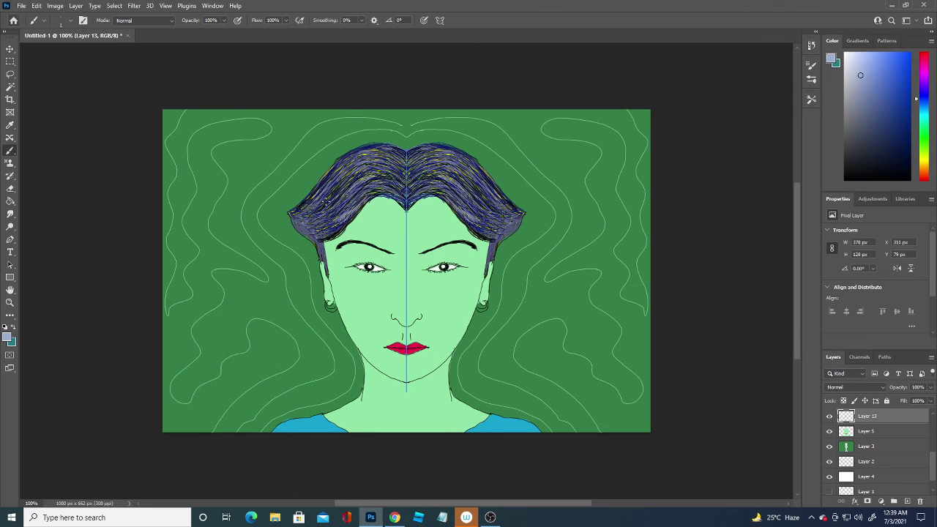
Switch to dark blue and paint a stroke at the left hair edge.
click(8, 338)
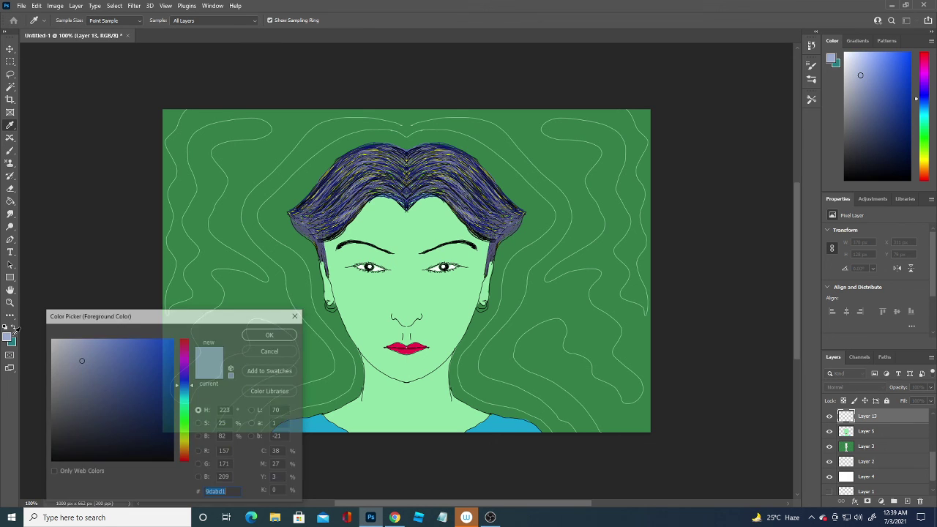
click(167, 389)
click(260, 337)
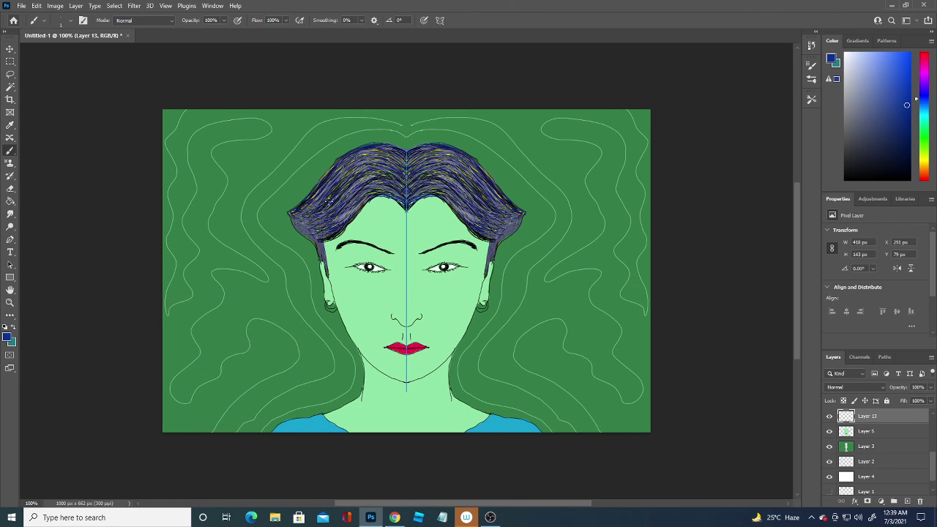
drag(299, 219, 300, 228)
Add Layer 14 above Layer 12 and paint a short dark blue stroke near the left hair edge.
scroll(924, 427, up, 5)
click(882, 416)
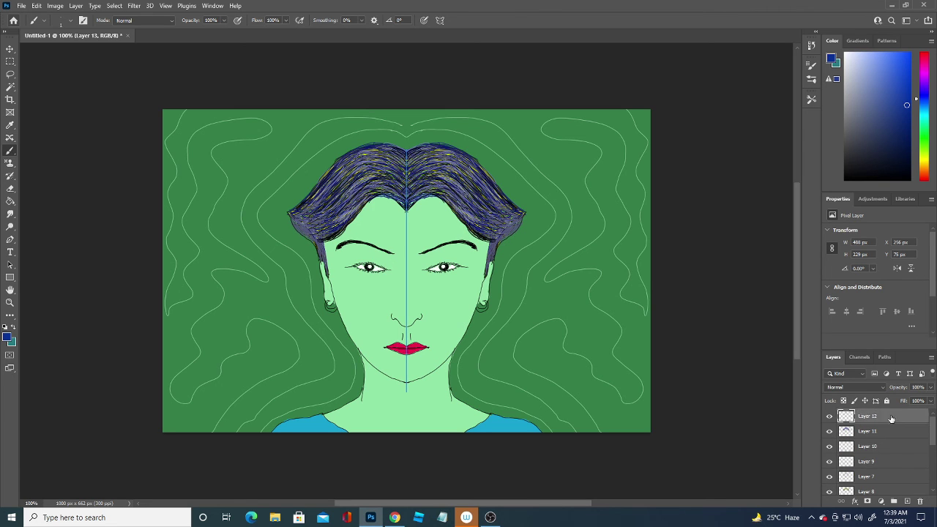
click(908, 502)
drag(298, 229, 321, 245)
Paint mirrored dark blue strands across the upper hair, both sides, and the right tip.
drag(324, 252, 329, 260)
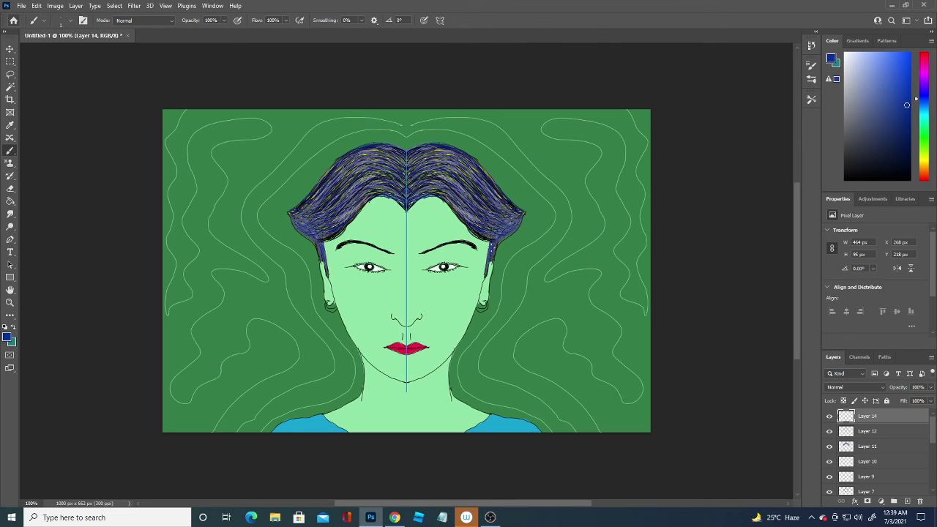
mouse_move(491, 208)
mouse_down()
mouse_move(435, 191)
mouse_move(430, 145)
mouse_up()
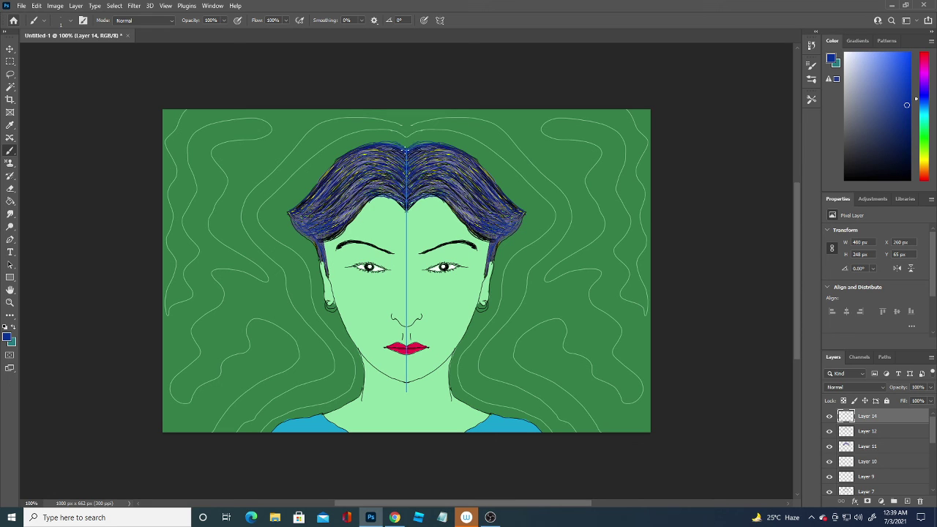
drag(432, 148, 389, 141)
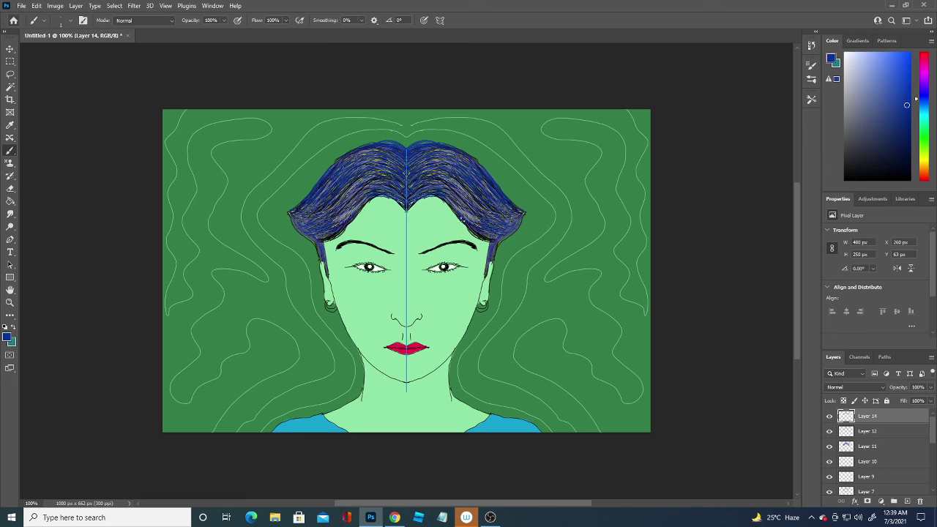
mouse_move(465, 224)
mouse_down()
mouse_move(492, 241)
mouse_move(476, 233)
mouse_up()
drag(444, 203, 458, 214)
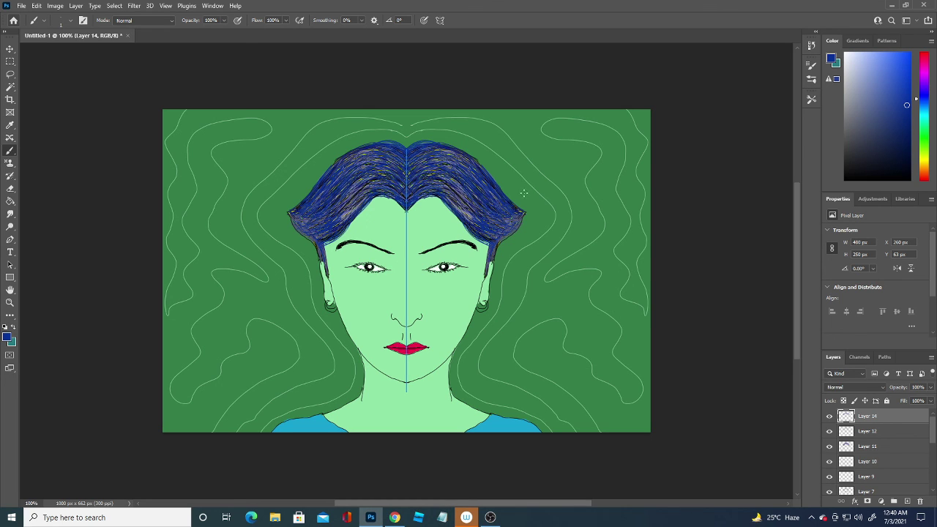
drag(515, 215, 521, 213)
Set the foreground colour to medium blue 516cb3 and return to the Brush.
click(7, 337)
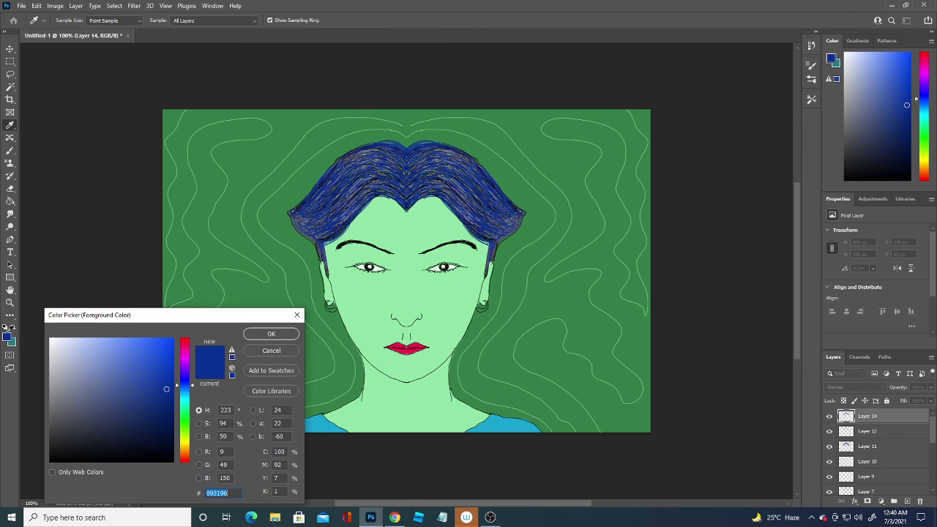
text(c6cbd7)
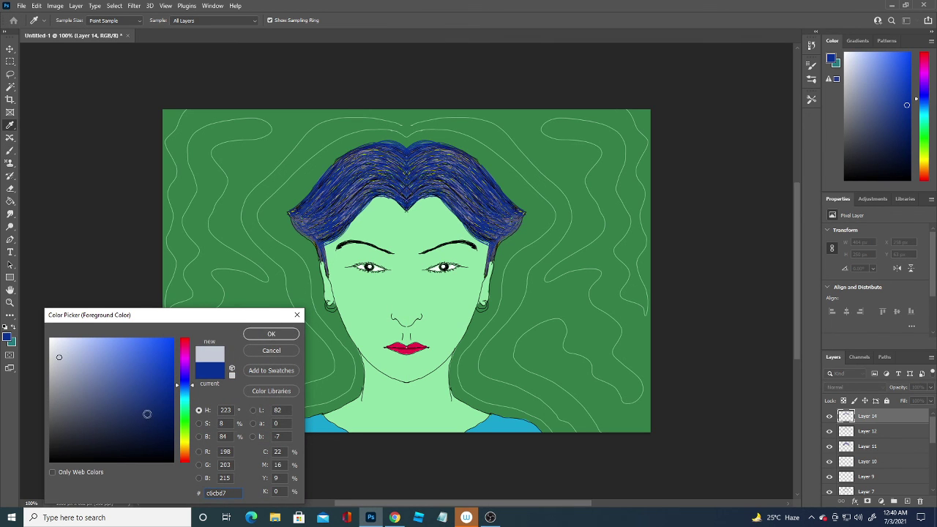
click(94, 419)
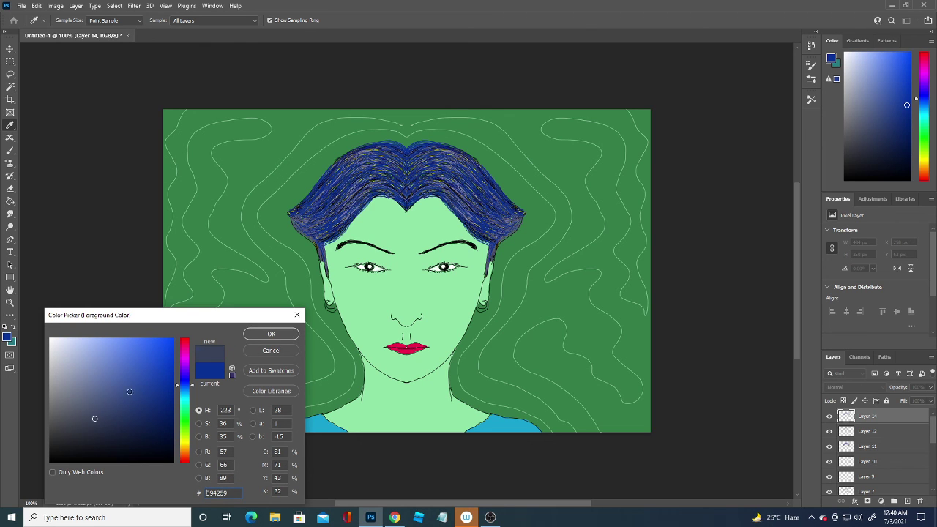
click(129, 390)
click(117, 374)
click(271, 335)
key(b)
Paint mirrored medium-blue strands on both hair sides and both earrings.
drag(406, 140, 407, 391)
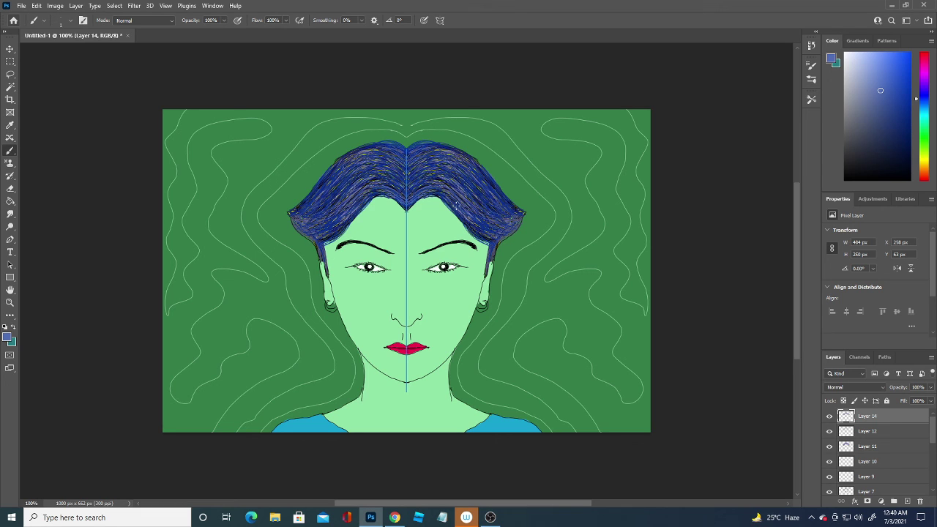
mouse_move(478, 222)
mouse_down()
mouse_move(485, 236)
mouse_move(497, 214)
mouse_up()
drag(328, 310, 334, 310)
drag(328, 306, 331, 311)
On two new layers, try neck lettering and faint background strokes, hiding each layer.
click(908, 501)
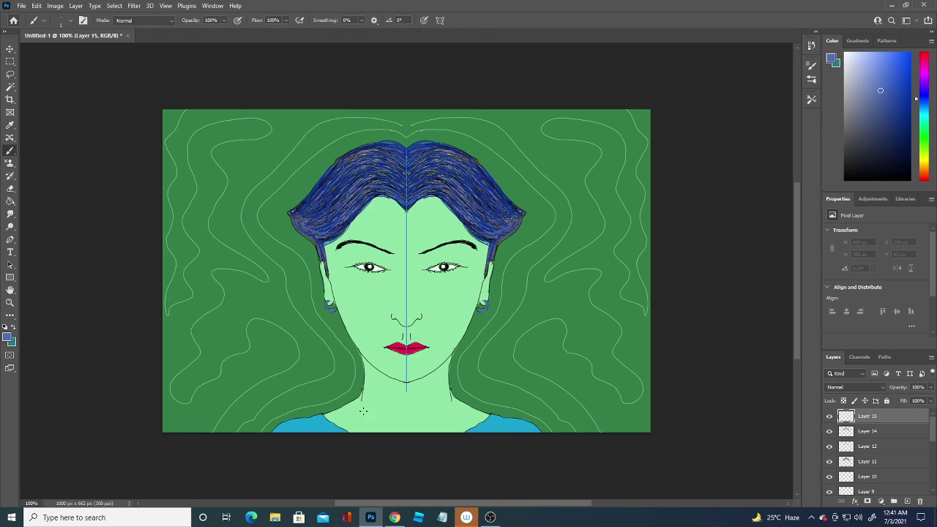
drag(358, 410, 379, 416)
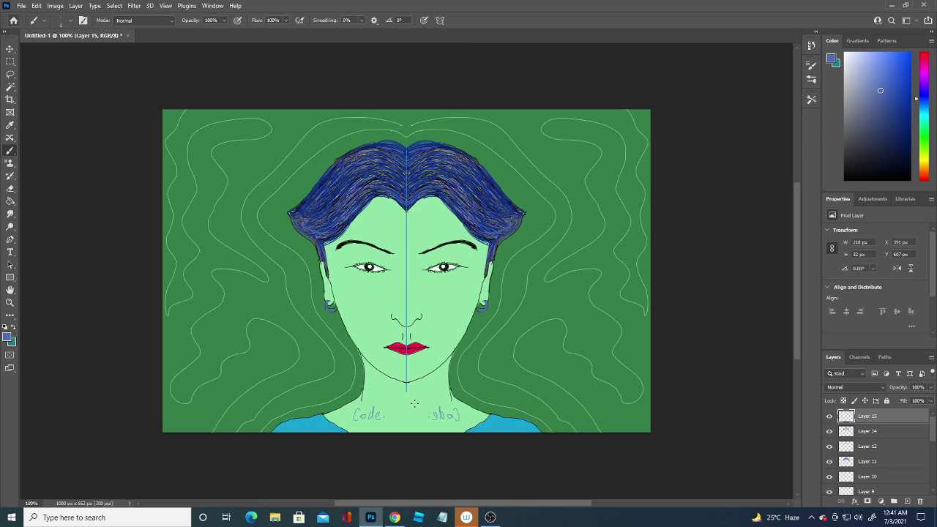
click(829, 416)
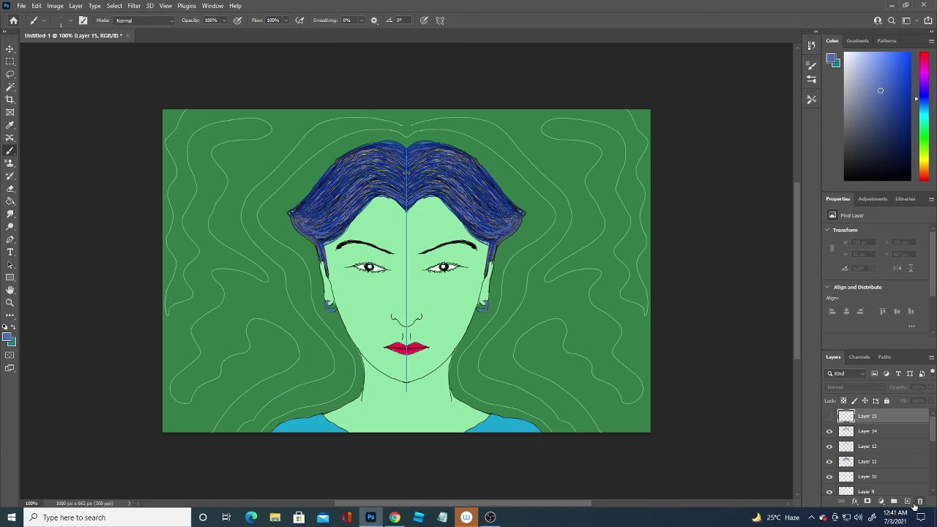
click(907, 502)
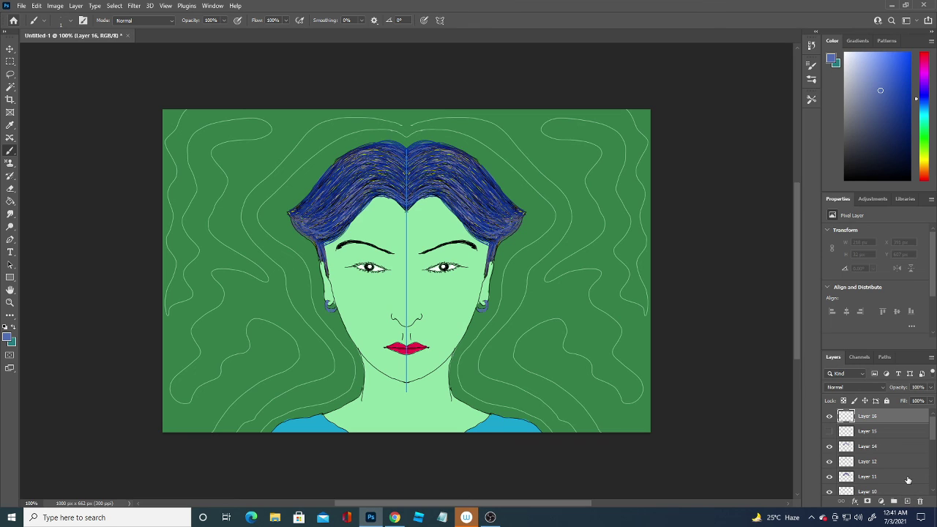
click(235, 163)
drag(252, 164, 268, 158)
click(829, 415)
Write white test lettering with digits and dots on a new layer, hide it, and add empty Layer 18.
click(907, 501)
click(8, 337)
click(51, 339)
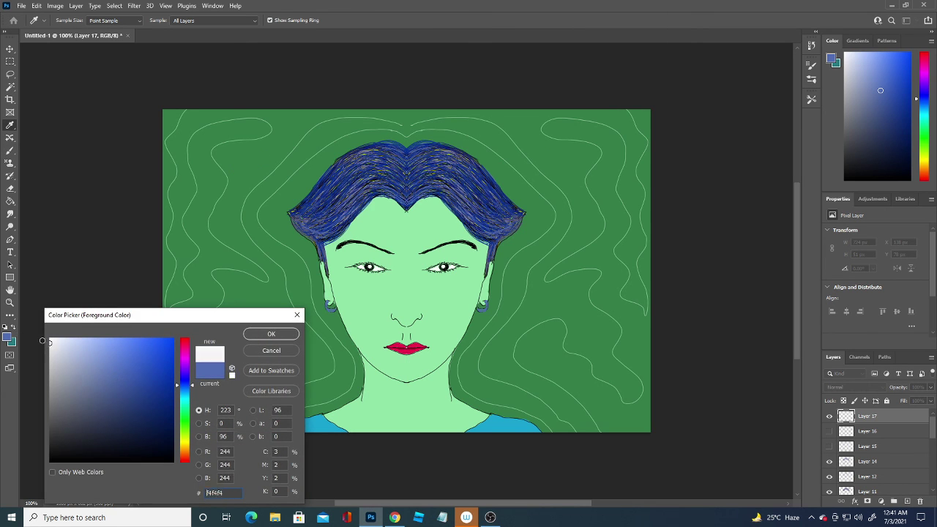
click(268, 334)
mouse_move(214, 329)
mouse_down()
mouse_move(211, 338)
mouse_move(287, 294)
mouse_up()
click(255, 302)
click(257, 297)
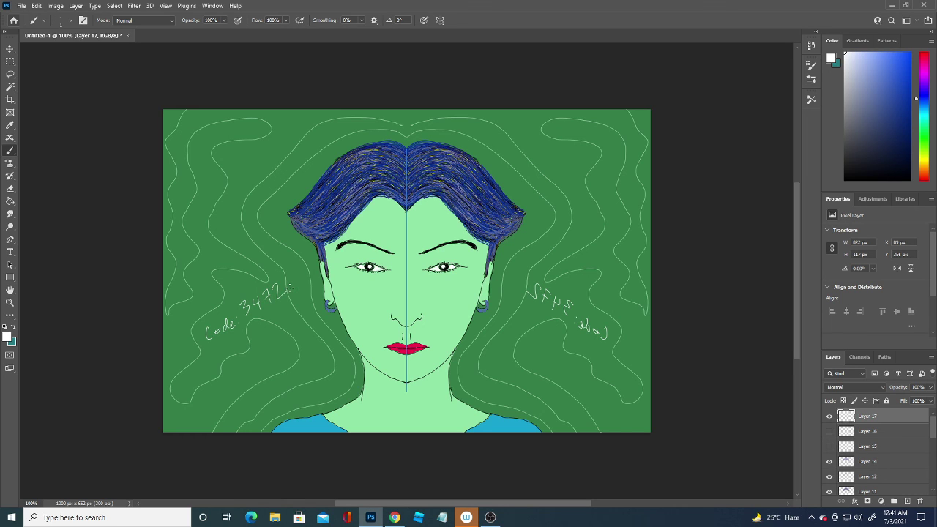
click(829, 415)
click(907, 502)
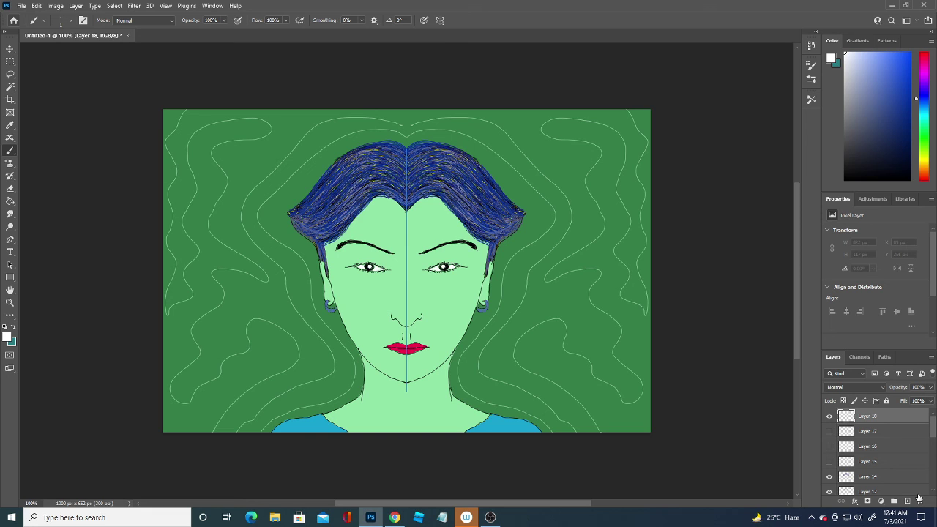
Paint the lower neck with the sampled face green #91e3a8 on Layer 18.
click(9, 337)
click(376, 407)
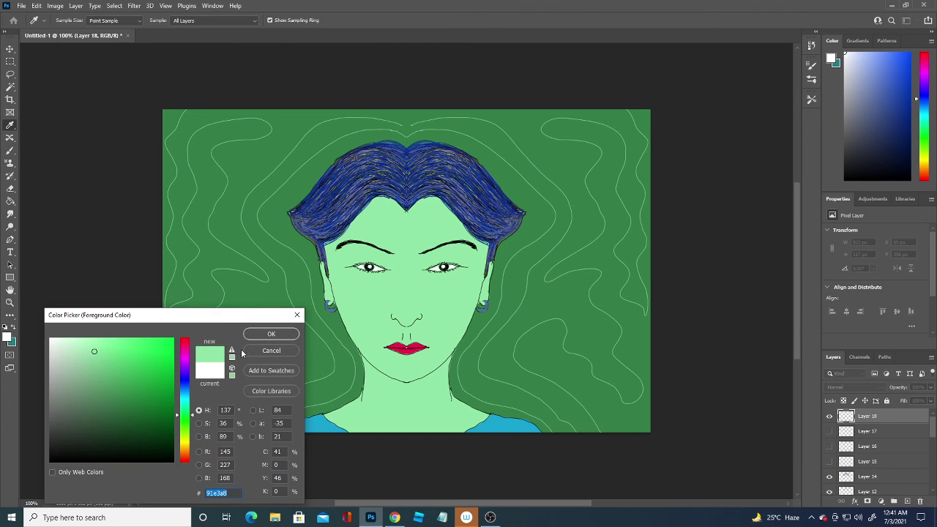
click(271, 334)
key(b)
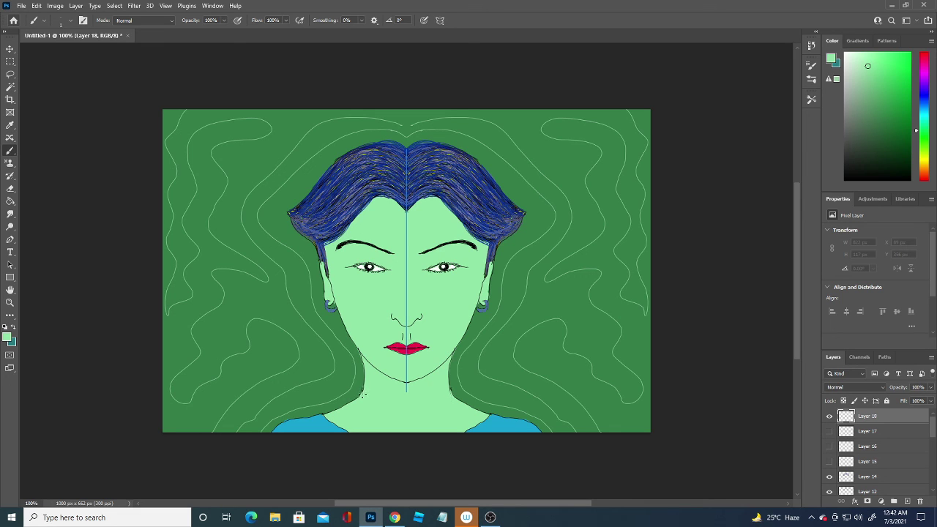
drag(361, 399, 363, 387)
Draw mirrored black swirls on a new layer, hide it, and add empty Layer 20.
click(907, 500)
click(8, 338)
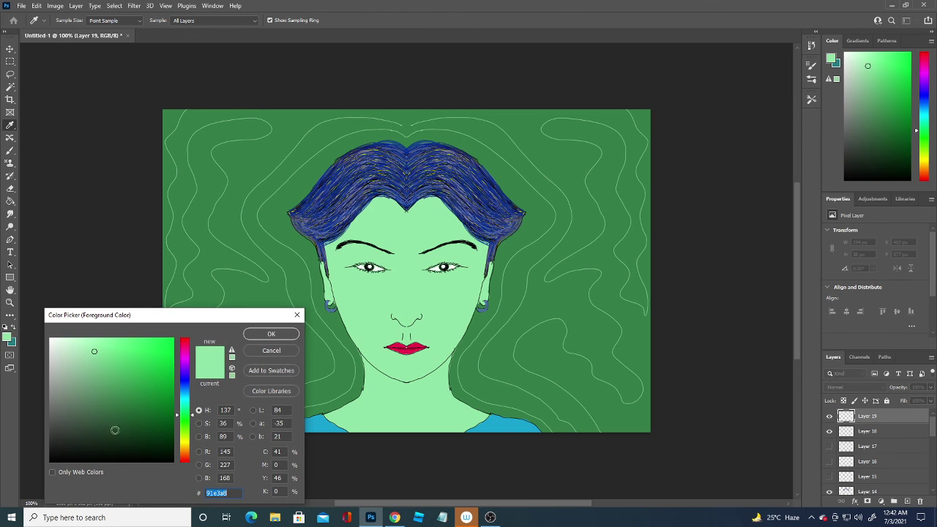
drag(114, 430, 52, 460)
click(273, 333)
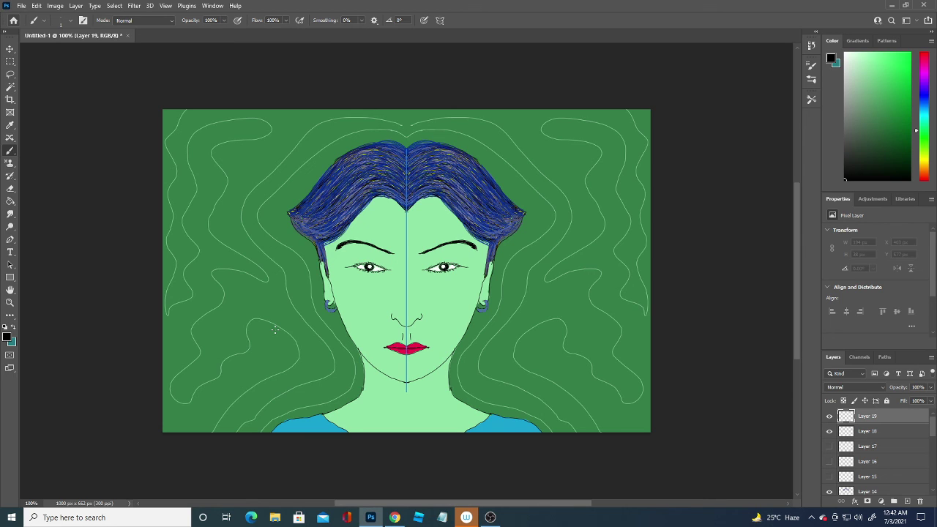
mouse_move(564, 406)
mouse_down()
mouse_move(589, 401)
mouse_move(593, 371)
mouse_up()
click(829, 416)
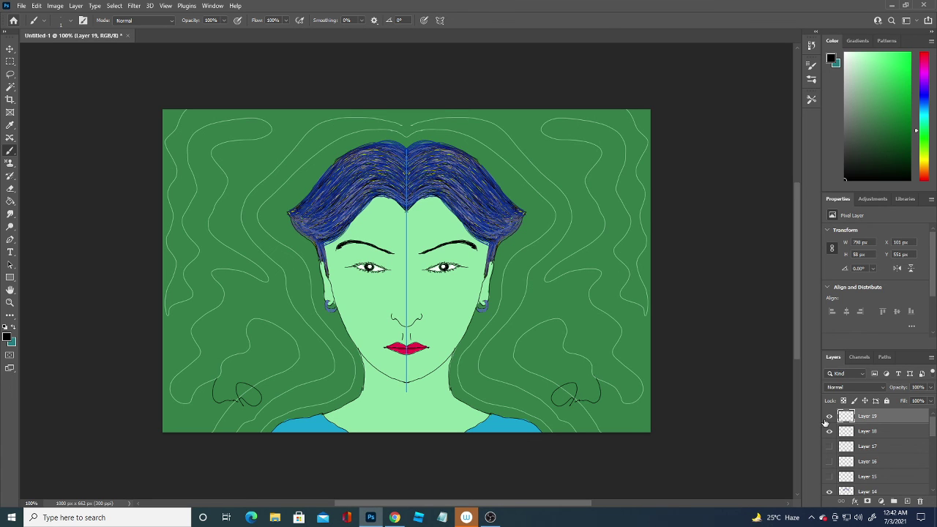
click(908, 499)
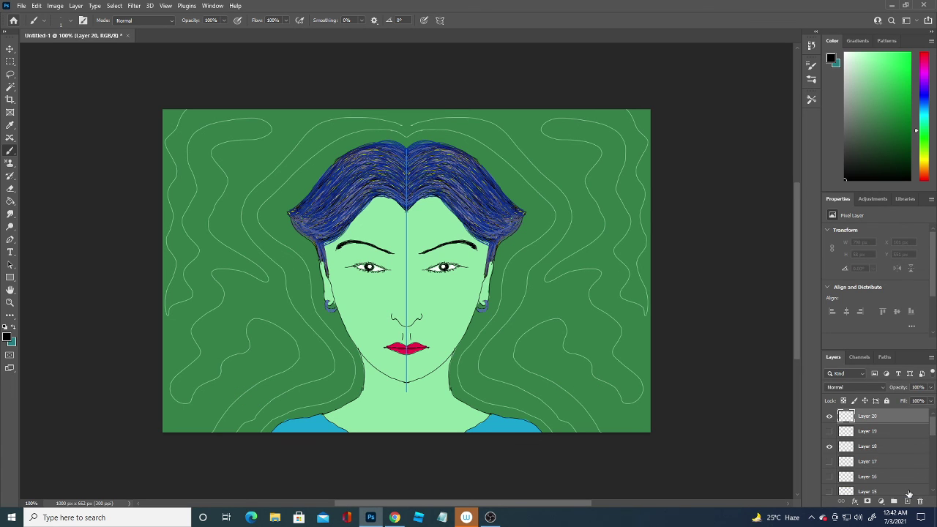
Choose Symmetry Off and draw one unmirrored black swirl in the lower-right background.
click(440, 20)
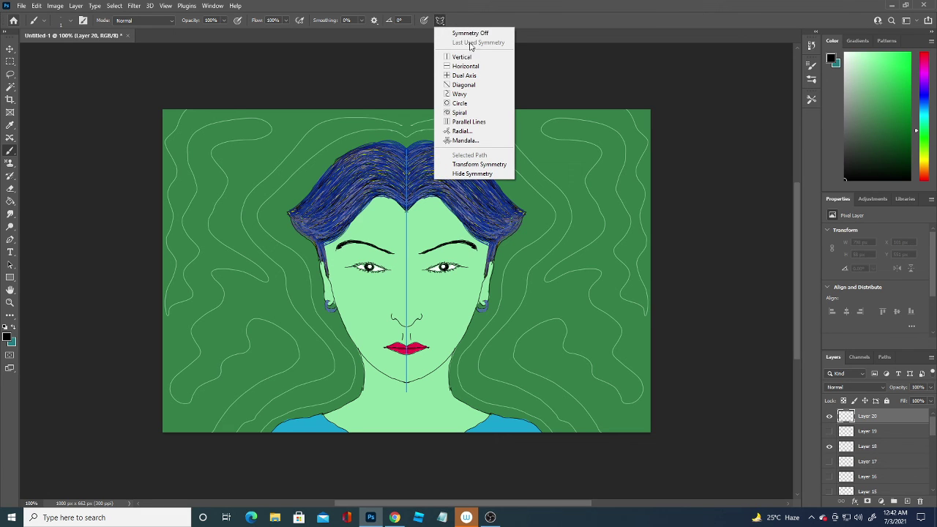
click(470, 33)
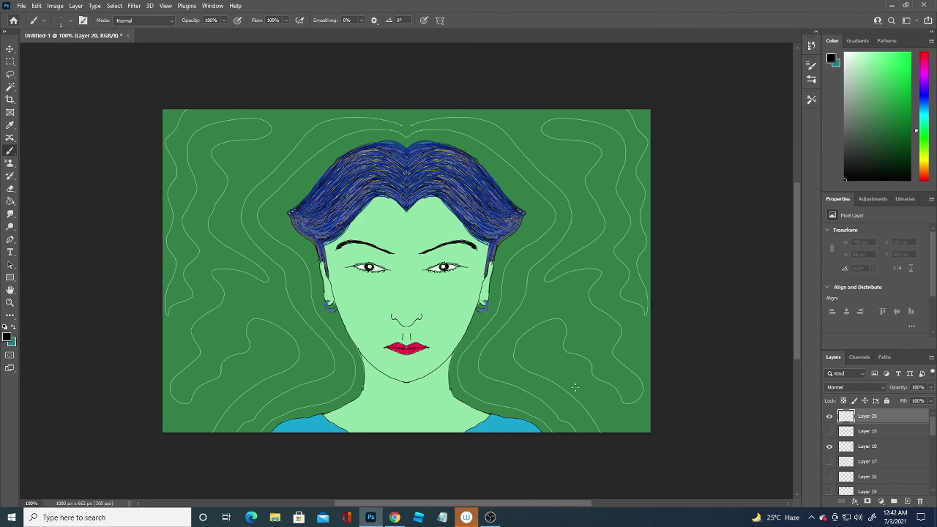
drag(574, 387, 604, 365)
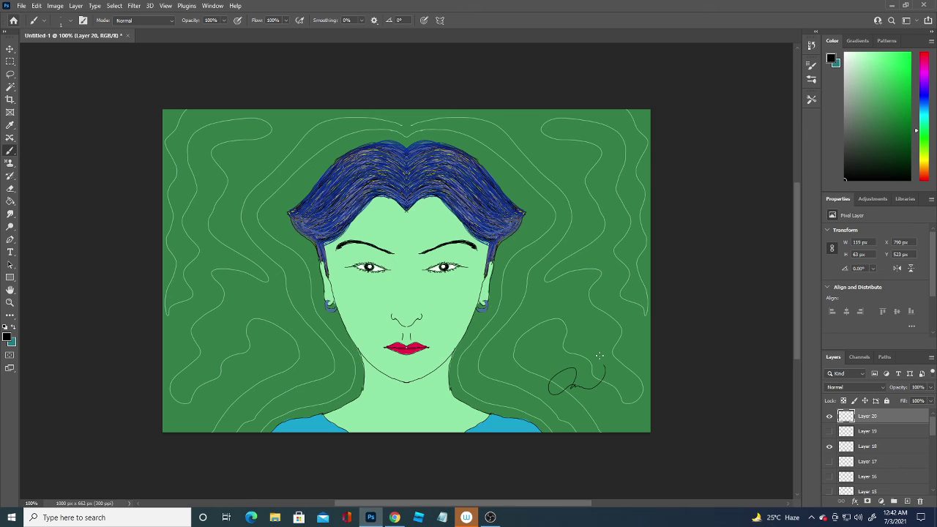